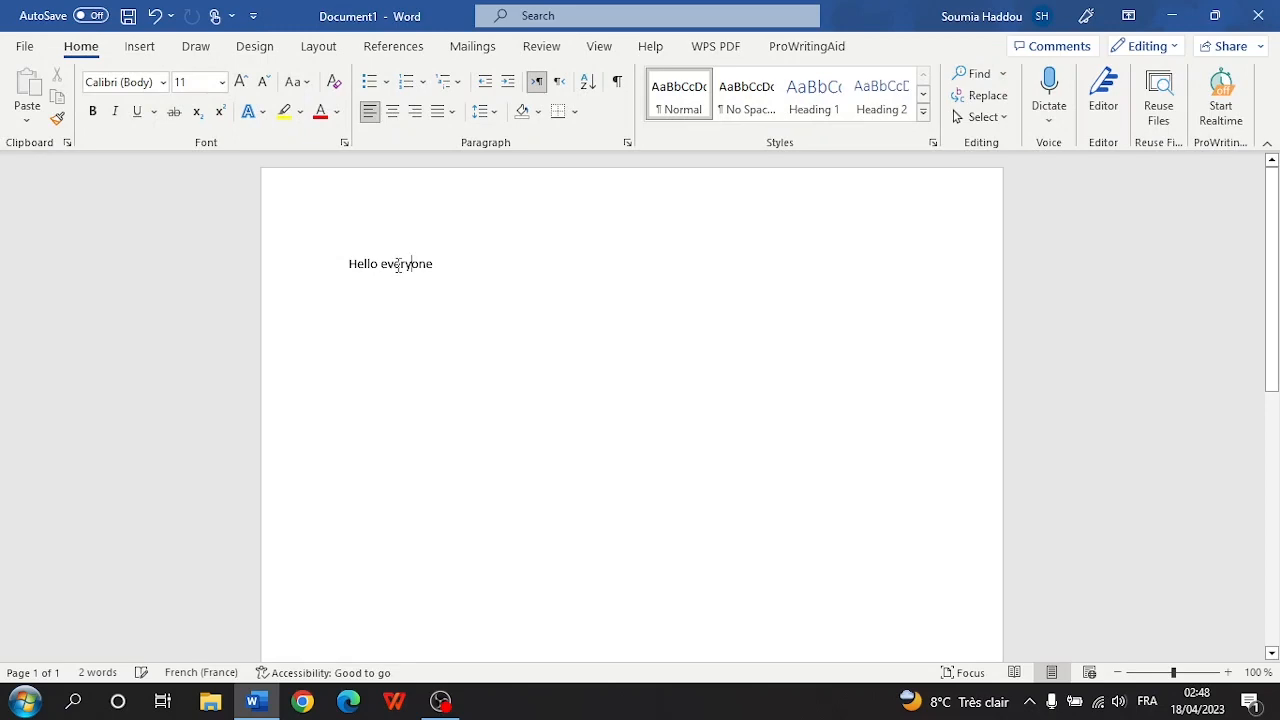
- Select the Hello everyone line, try several sizes, then set its font size to 100
triple_click(398, 265)
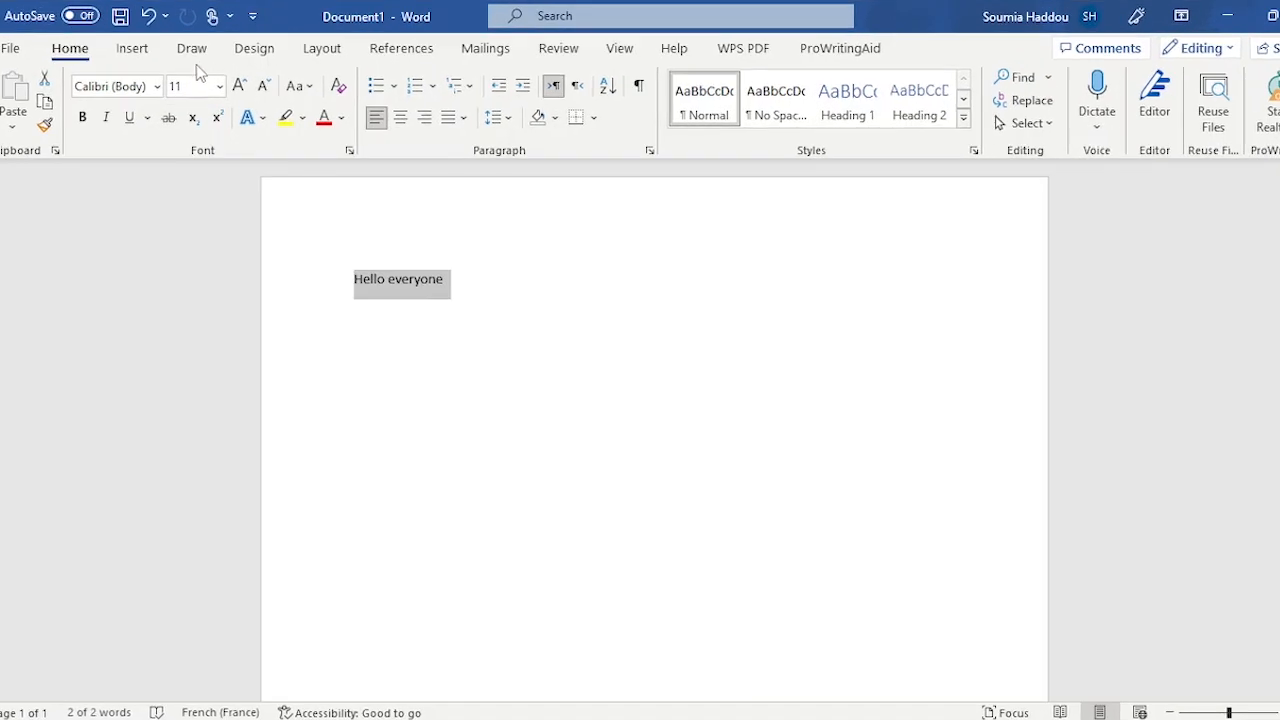
click(220, 84)
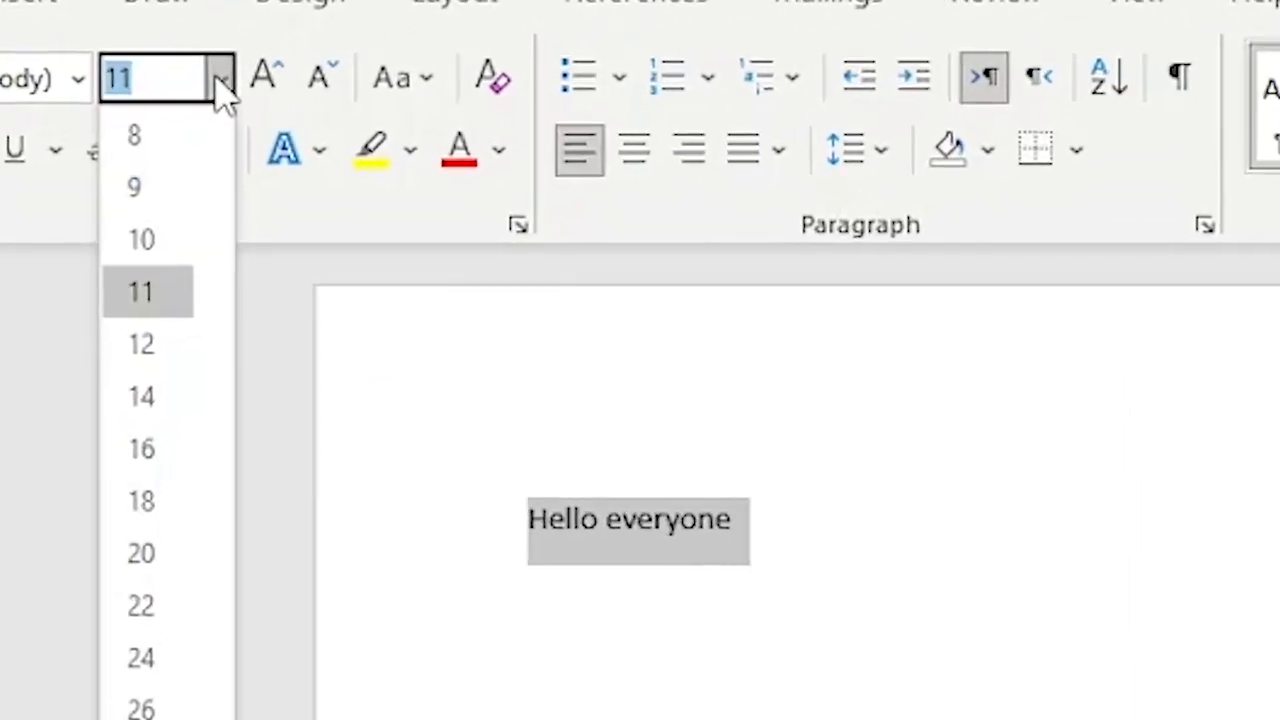
click(220, 84)
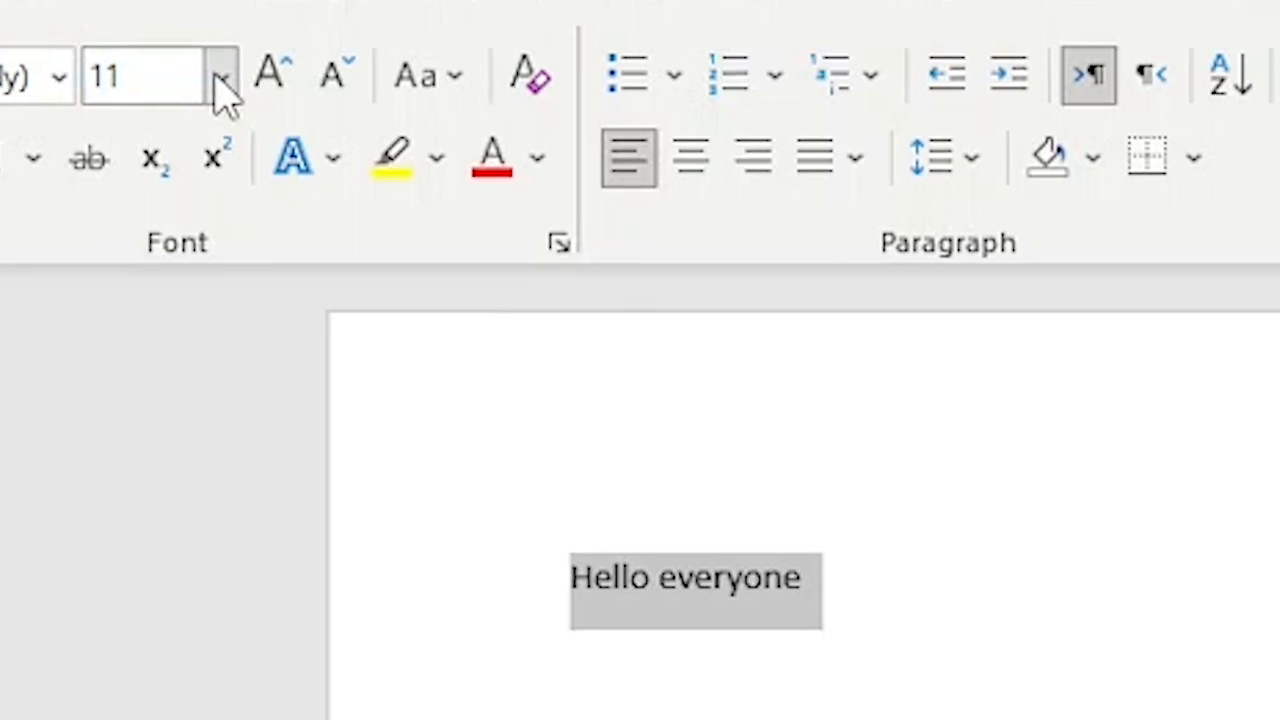
click(281, 97)
click(281, 97)
click(281, 97)
click(281, 97)
click(281, 97)
click(281, 97)
click(281, 97)
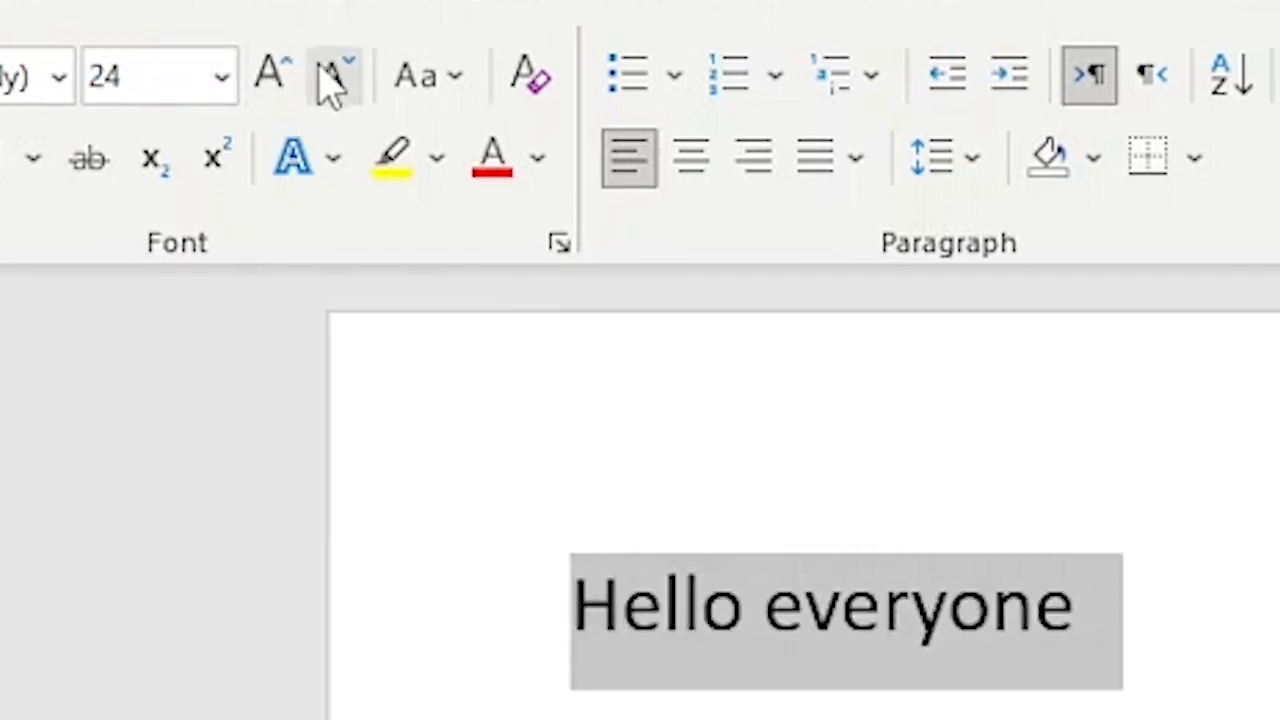
click(338, 80)
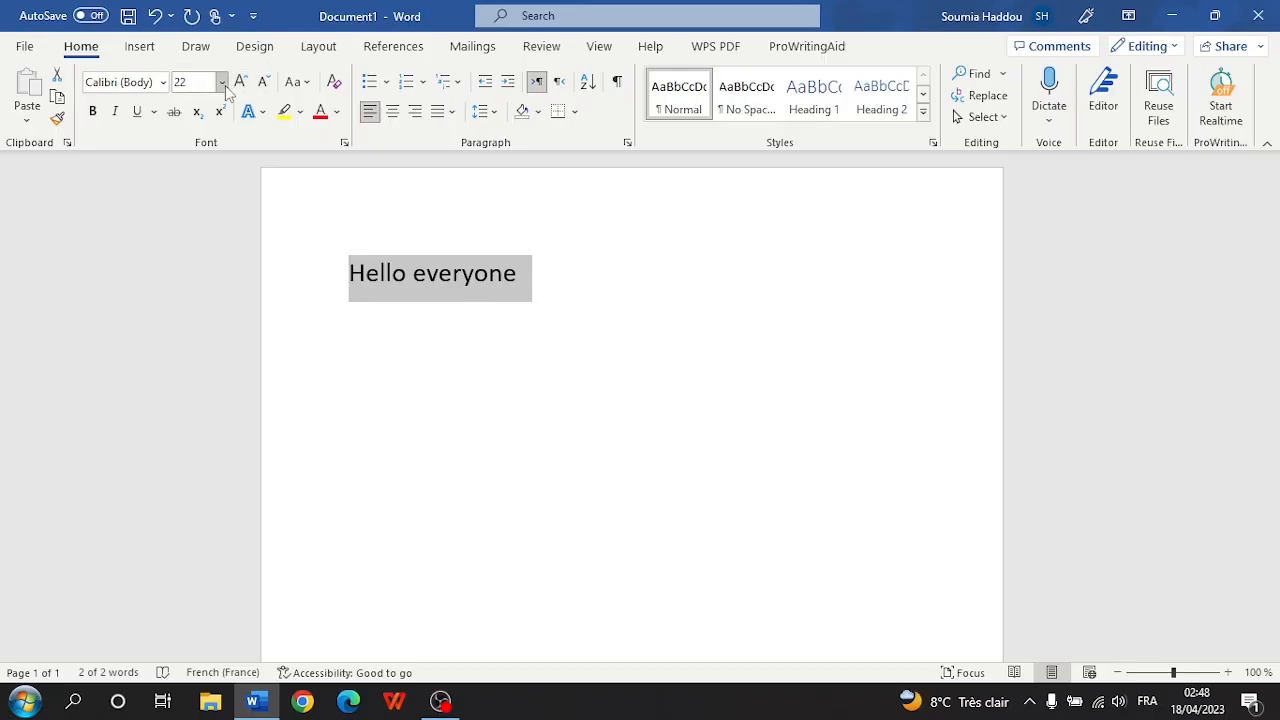
click(223, 84)
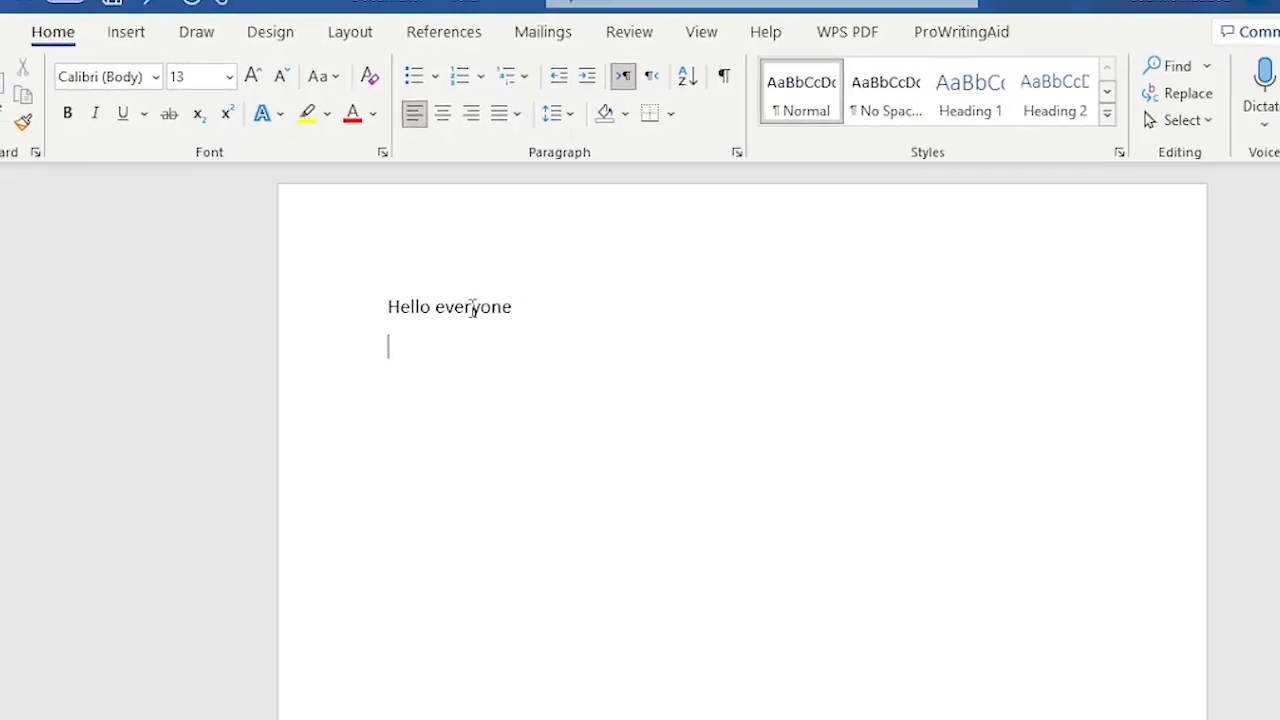
triple_click(482, 318)
click(185, 75)
text(100)
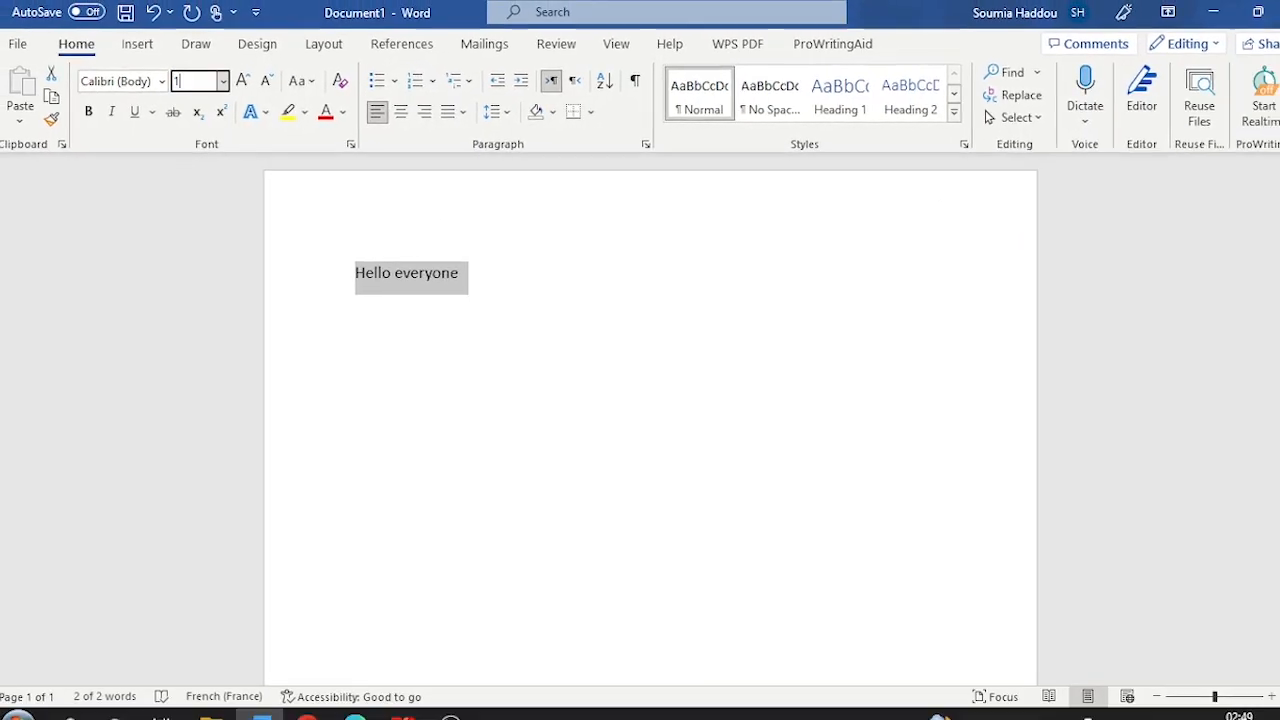
key(Return)
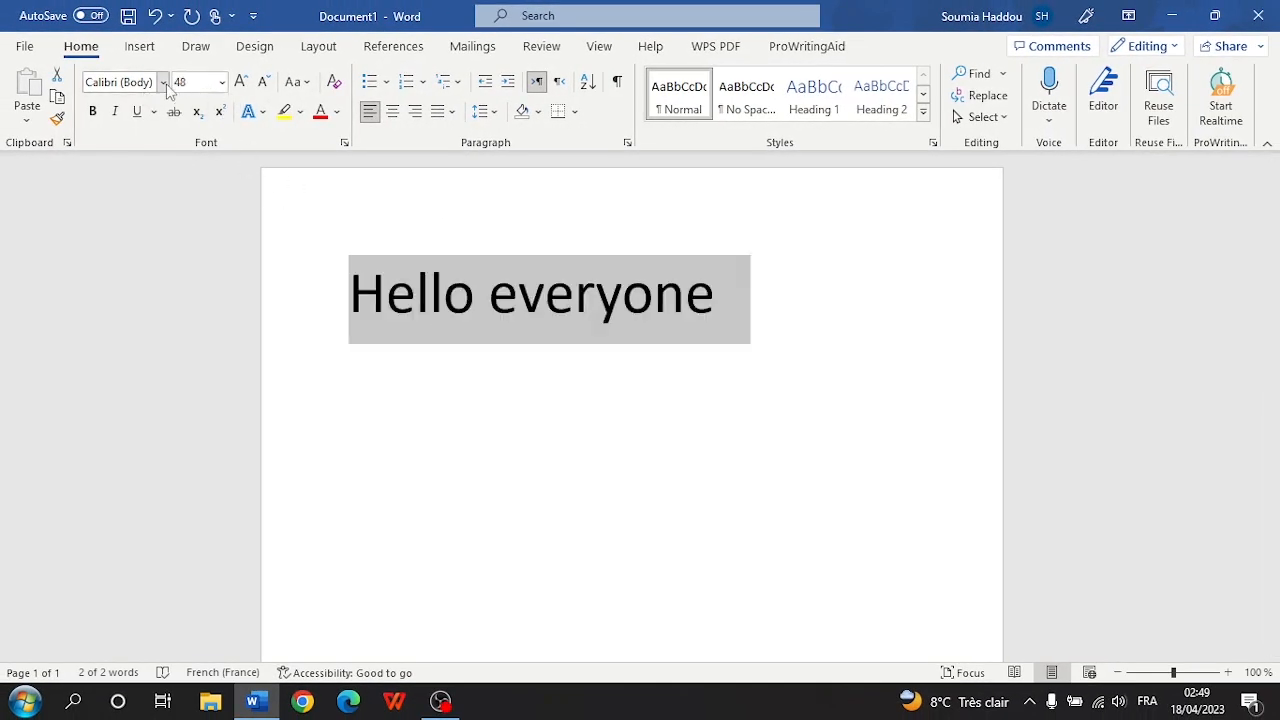
- Try Adventure Script and then Segoe UI on the Hello everyone text
click(163, 83)
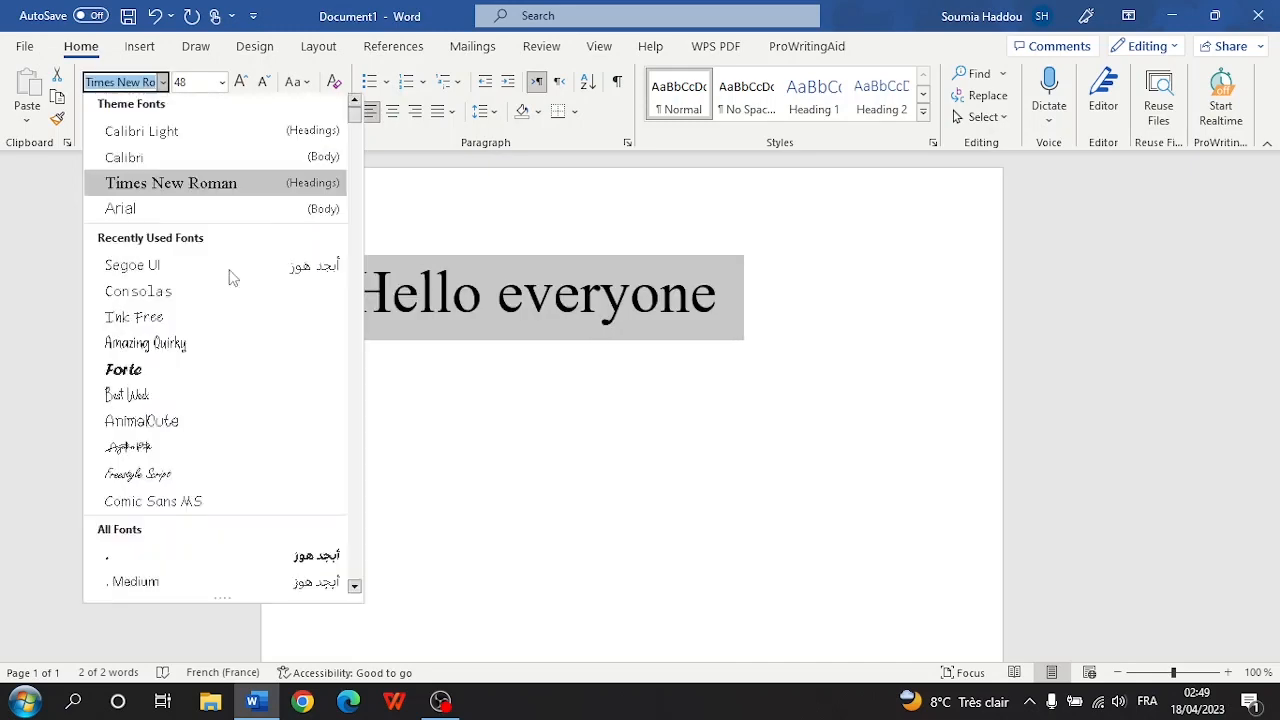
scroll(200, 365, down, 5)
scroll(197, 392, down, 4)
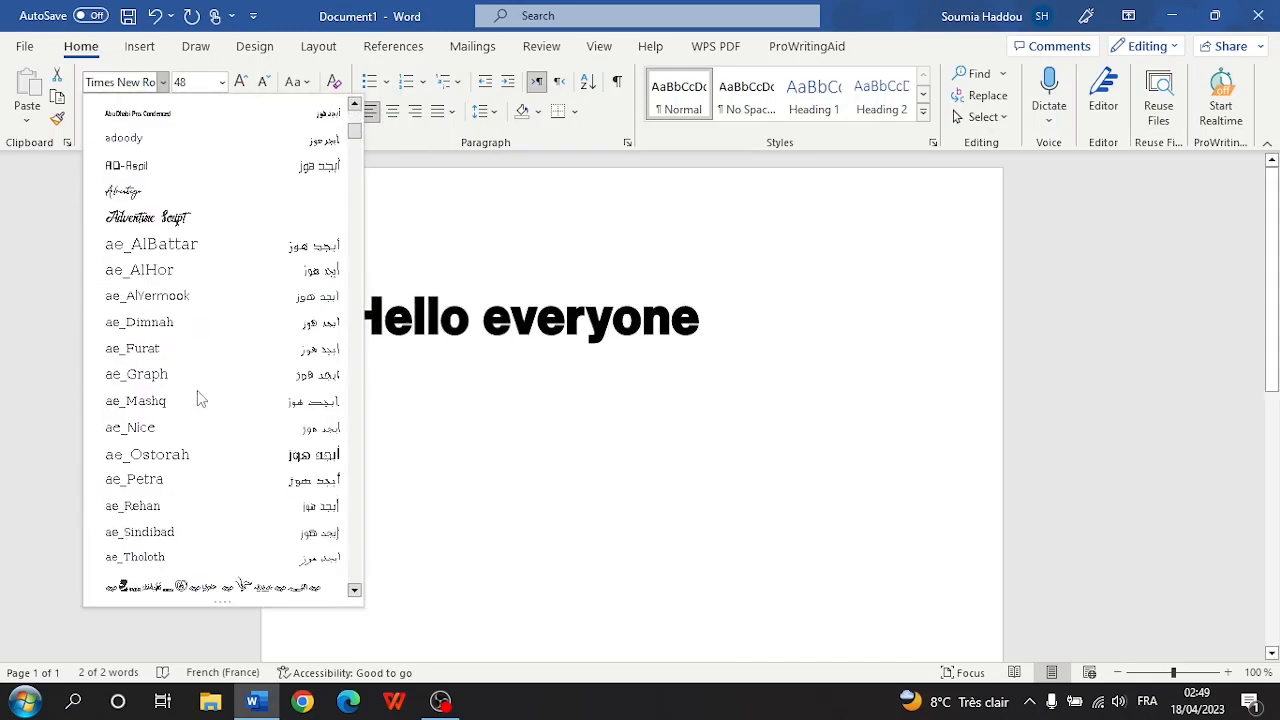
click(178, 229)
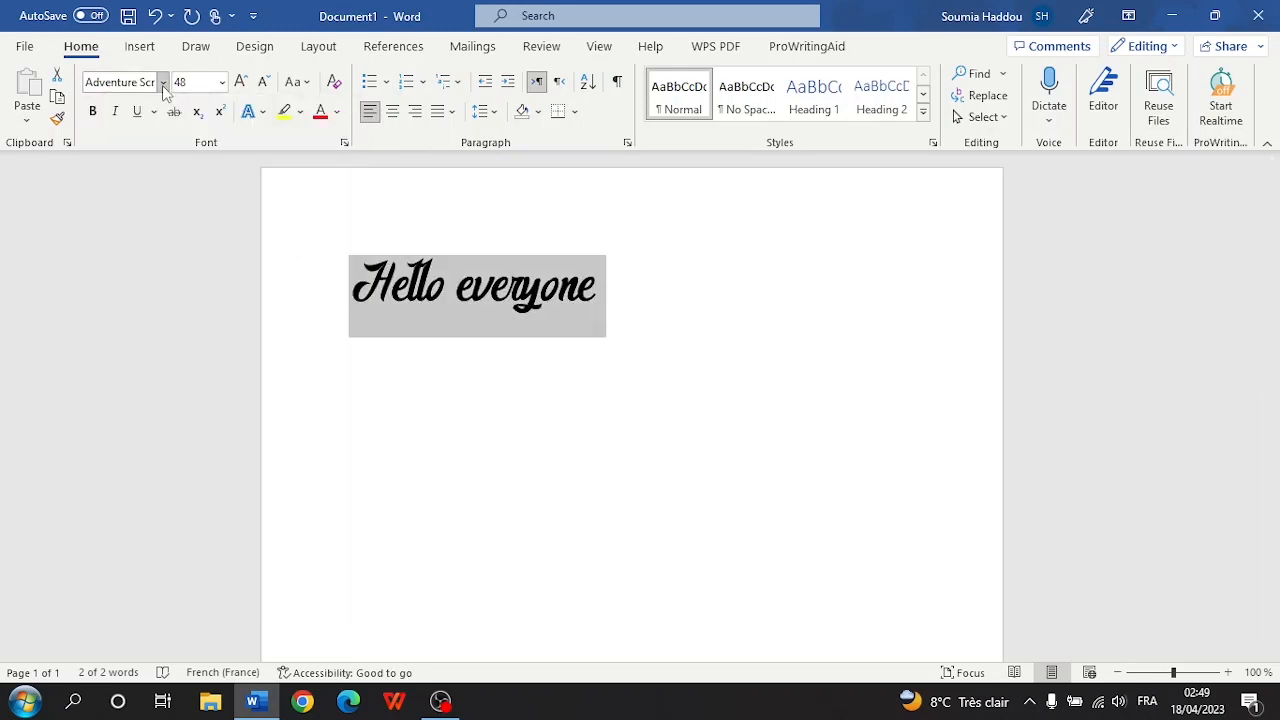
click(163, 83)
click(180, 297)
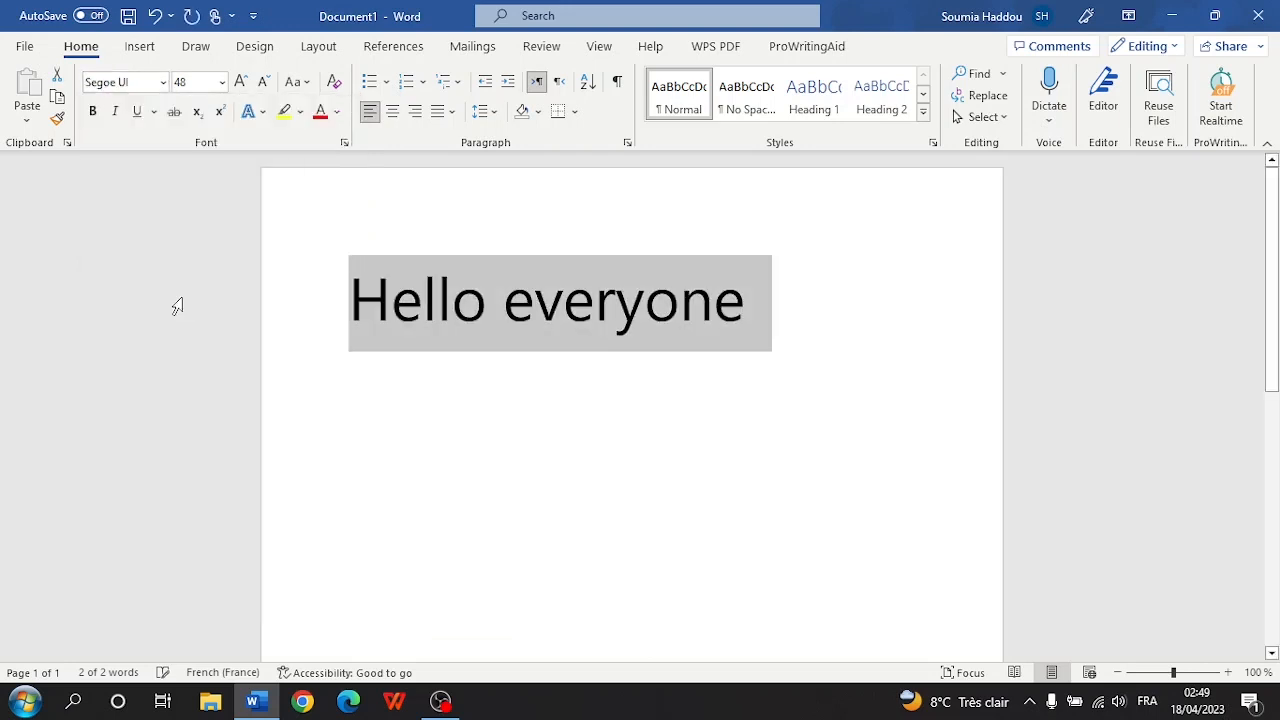
- Apply Amazing Quirky to the text, browse the font list and close it unchanged
click(163, 84)
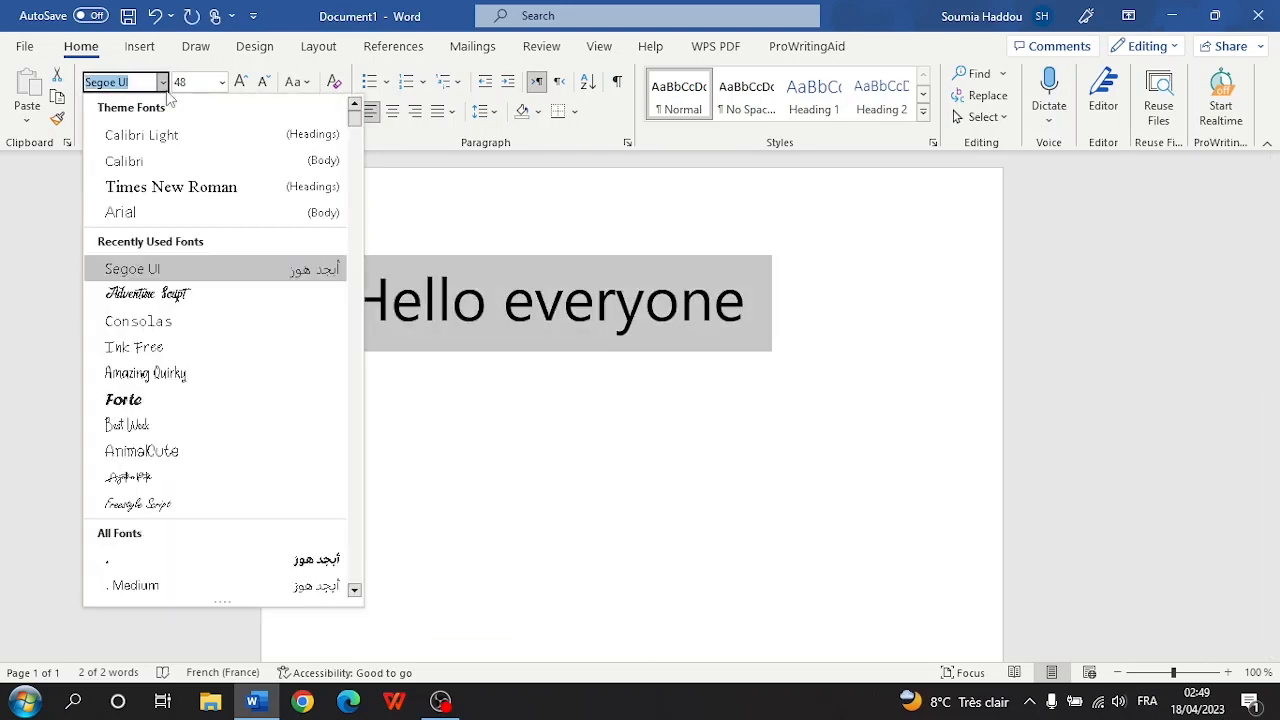
click(150, 381)
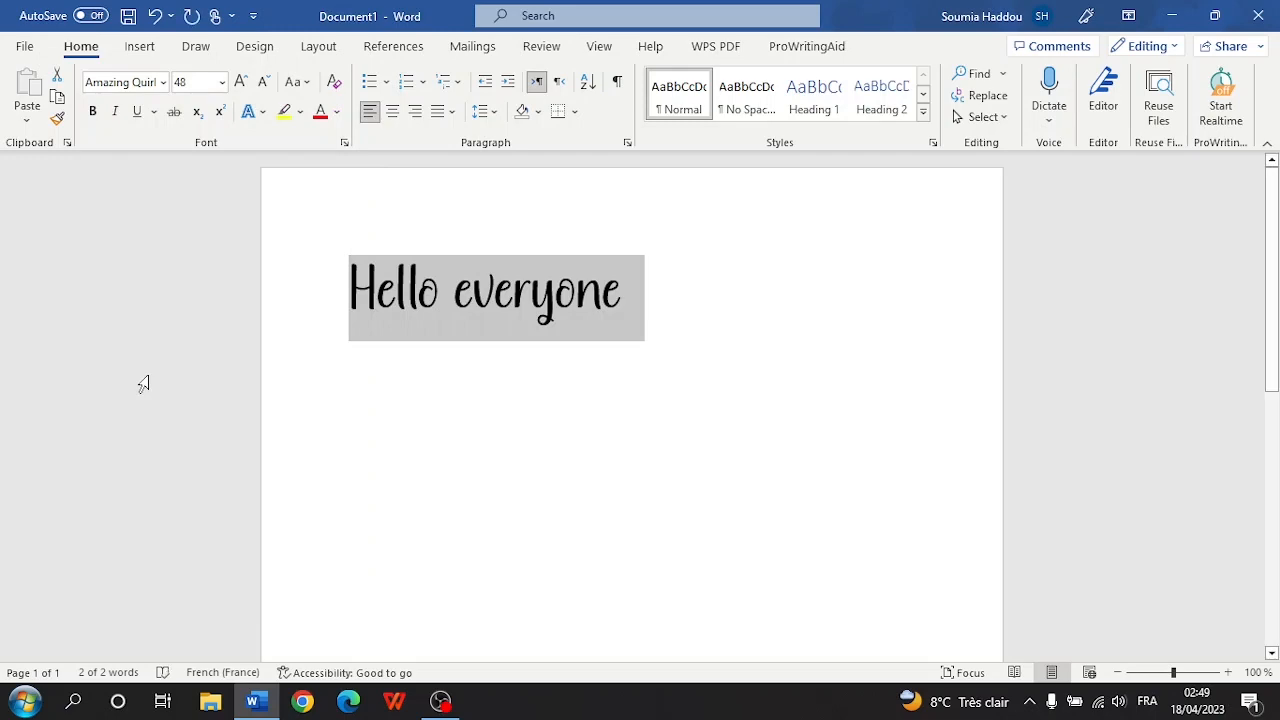
click(163, 82)
scroll(210, 442, down, 12)
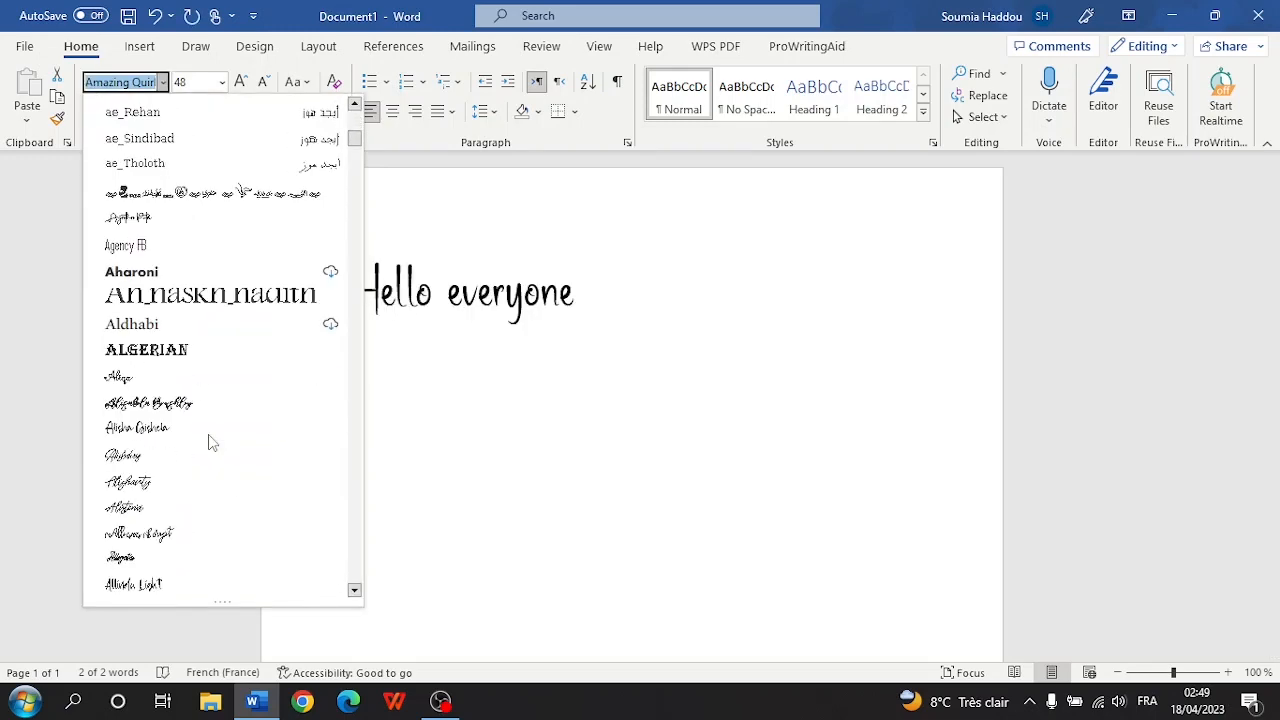
scroll(210, 442, down, 4)
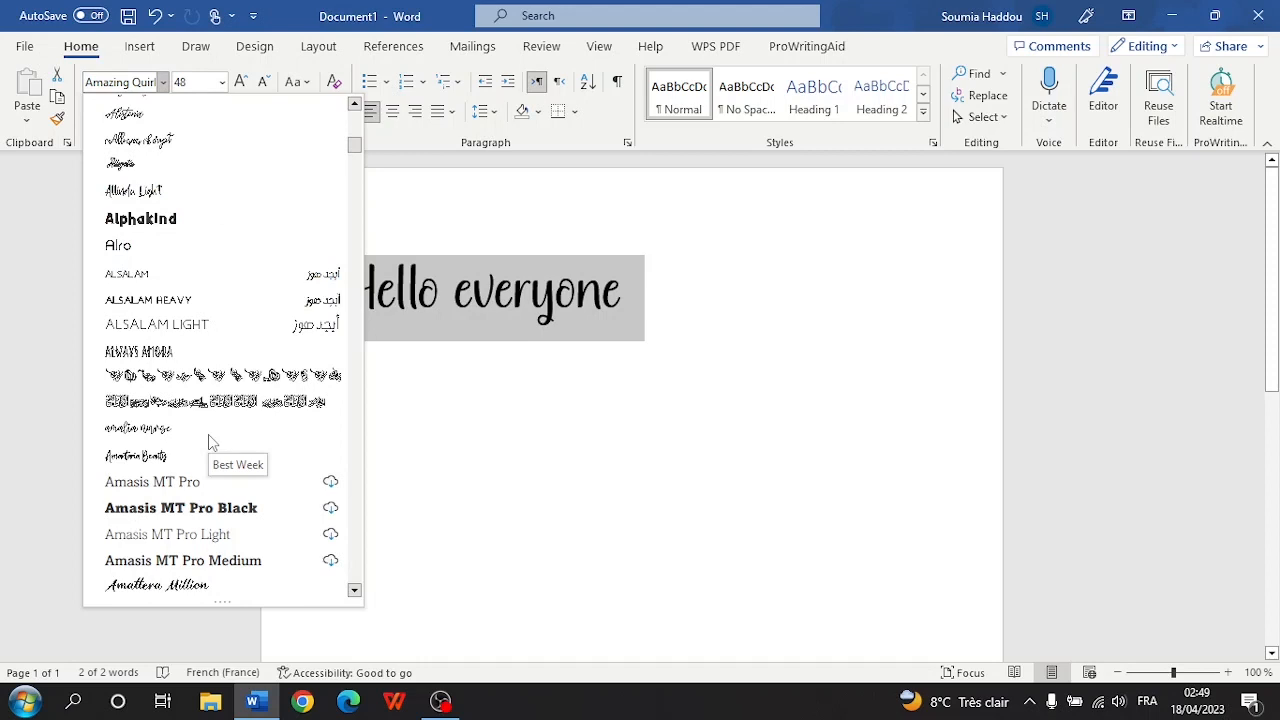
scroll(210, 442, down, 3)
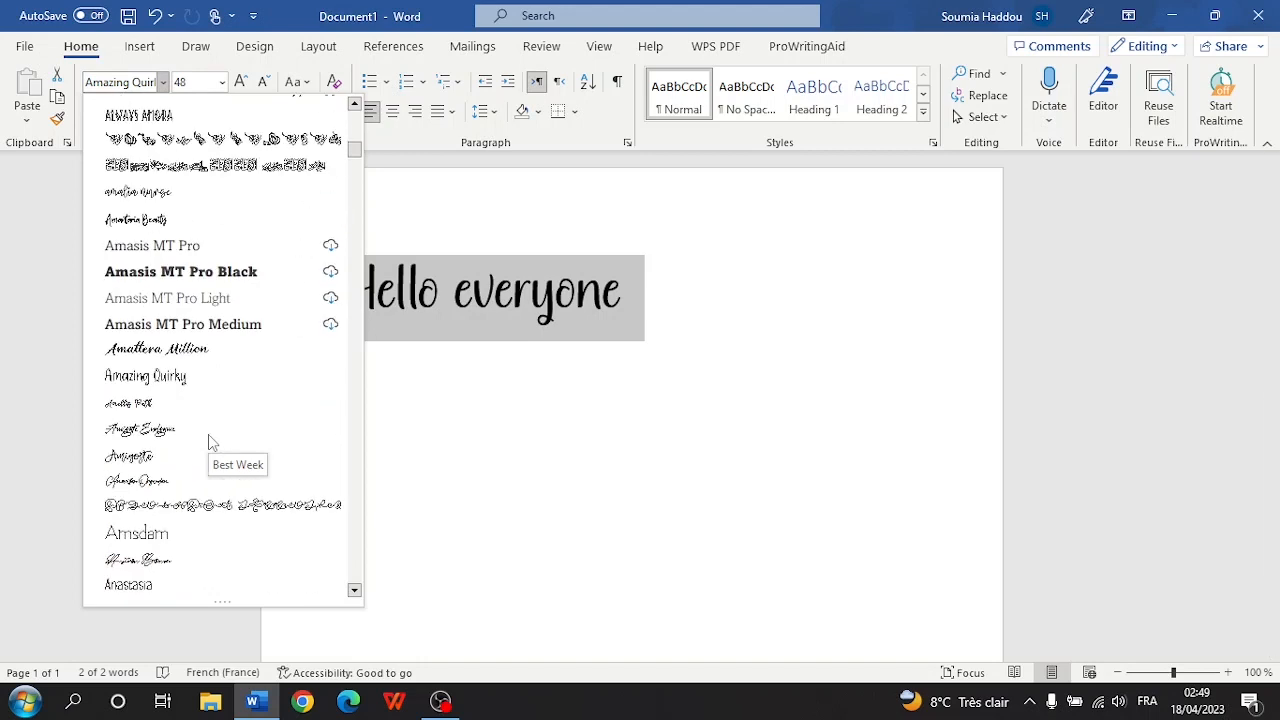
click(600, 478)
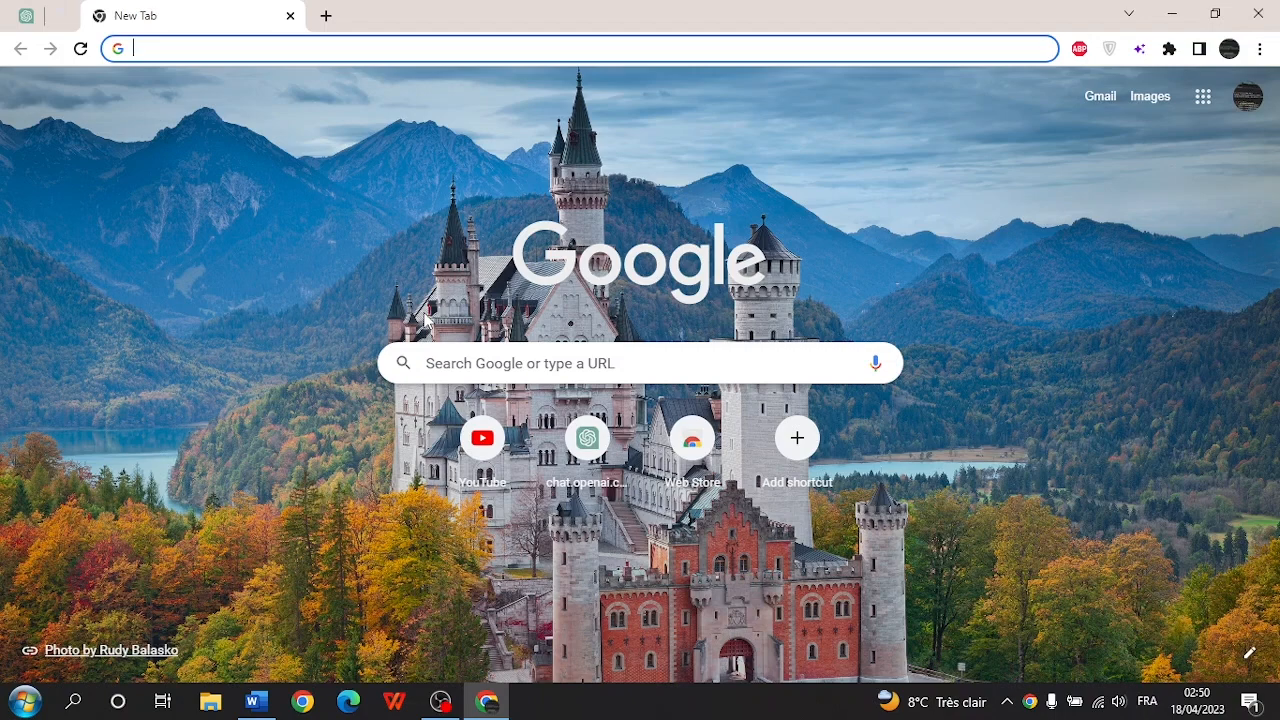
- Search Google for creativefabrica and open the Creative Fabrica home page
text(creat)
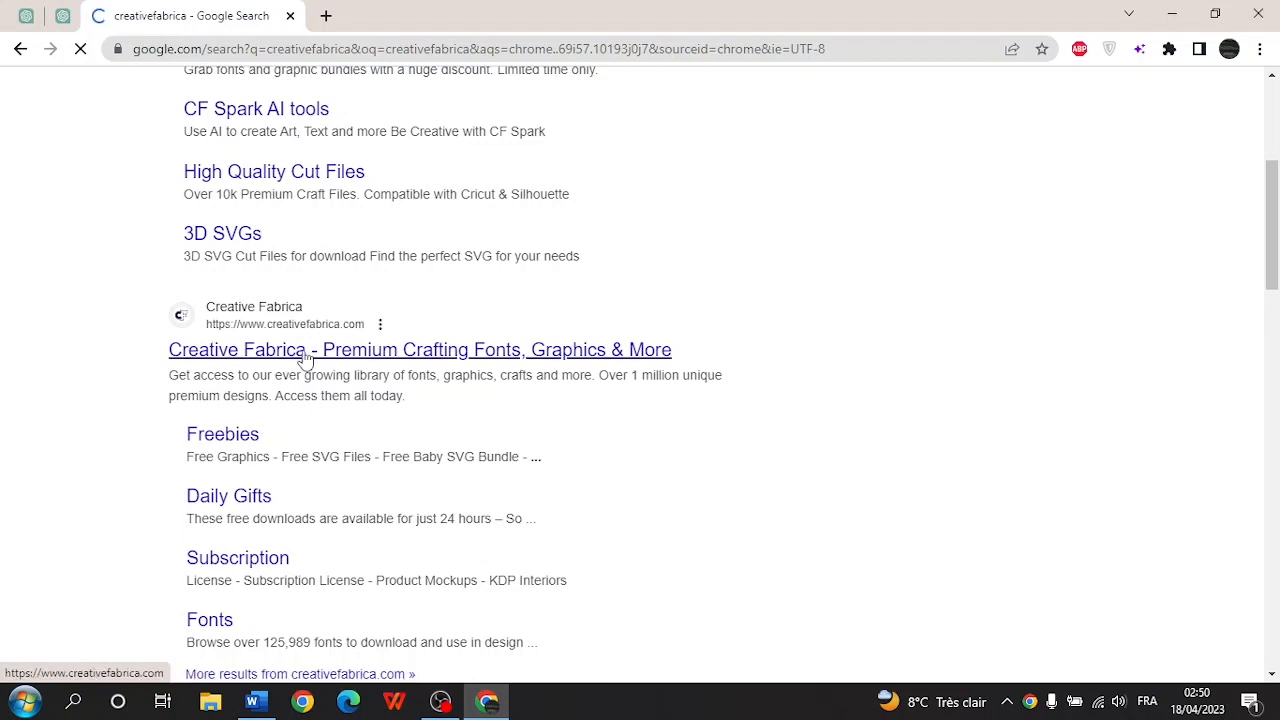
click(305, 360)
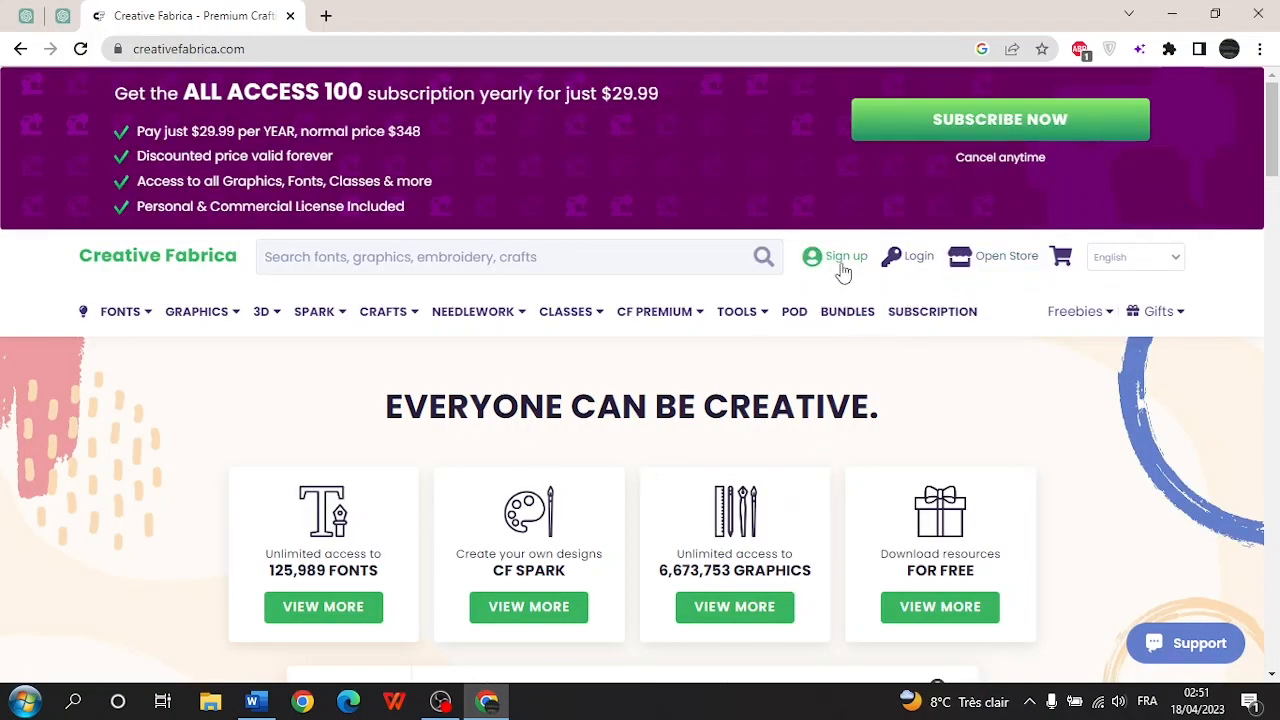
mouse_move(1103, 332)
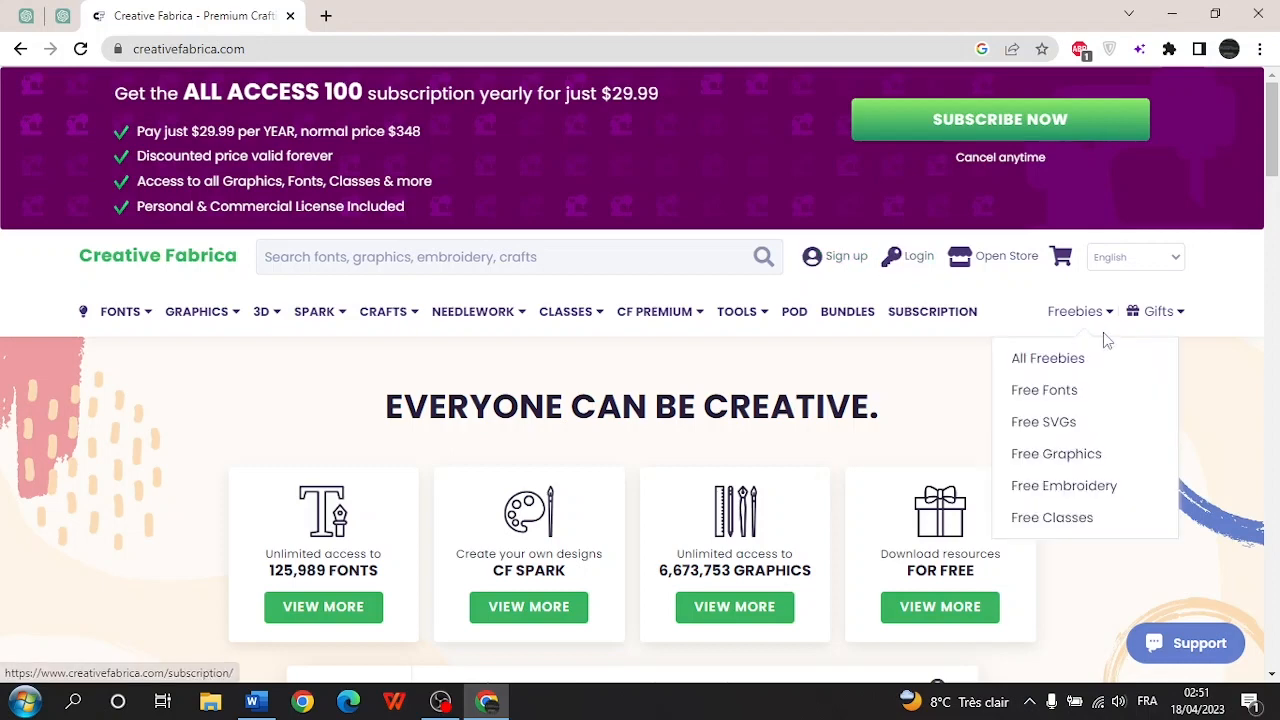
- Browse the free fonts collection and open the Anastasia Font product page
click(1044, 390)
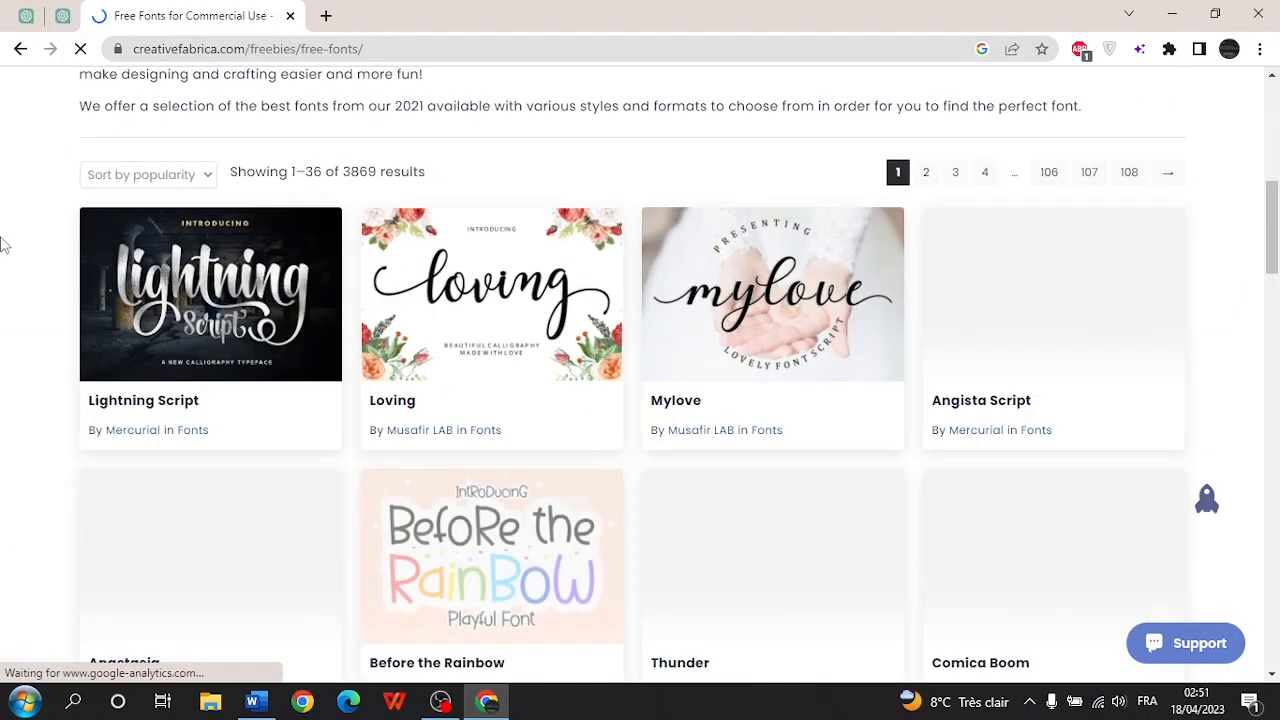
scroll(3, 243, down, 3)
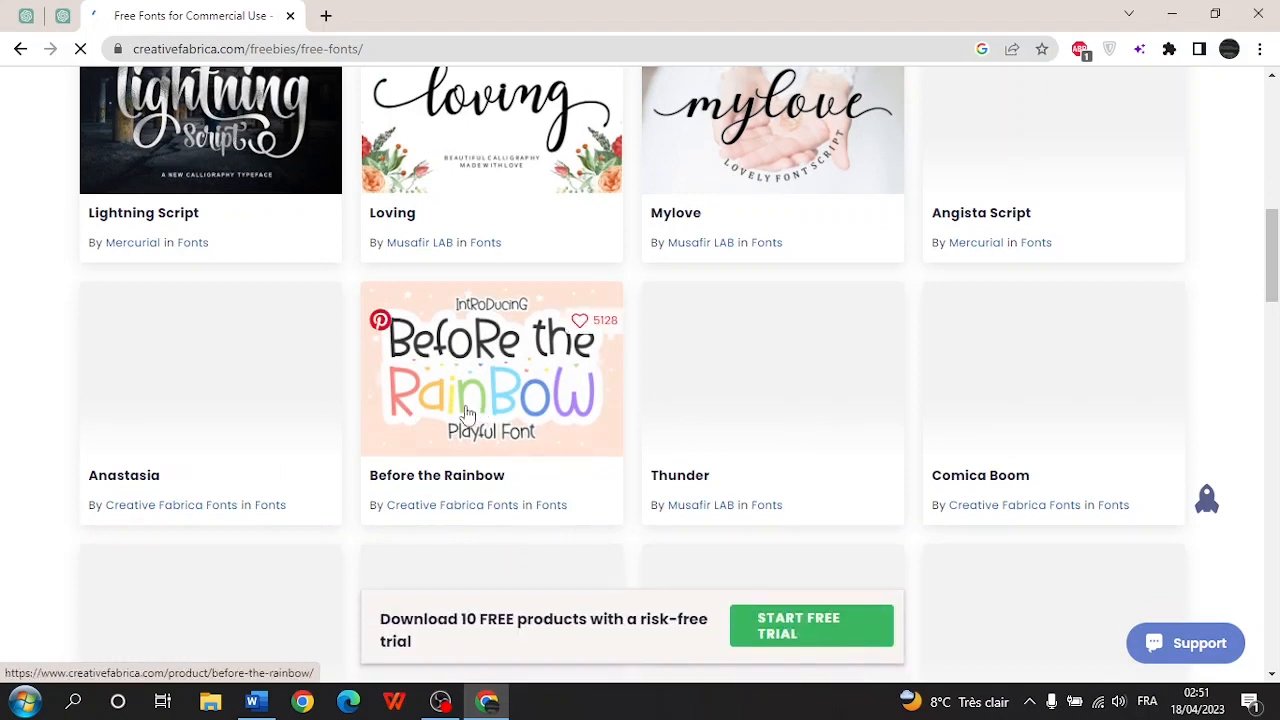
scroll(440, 436, up, 1)
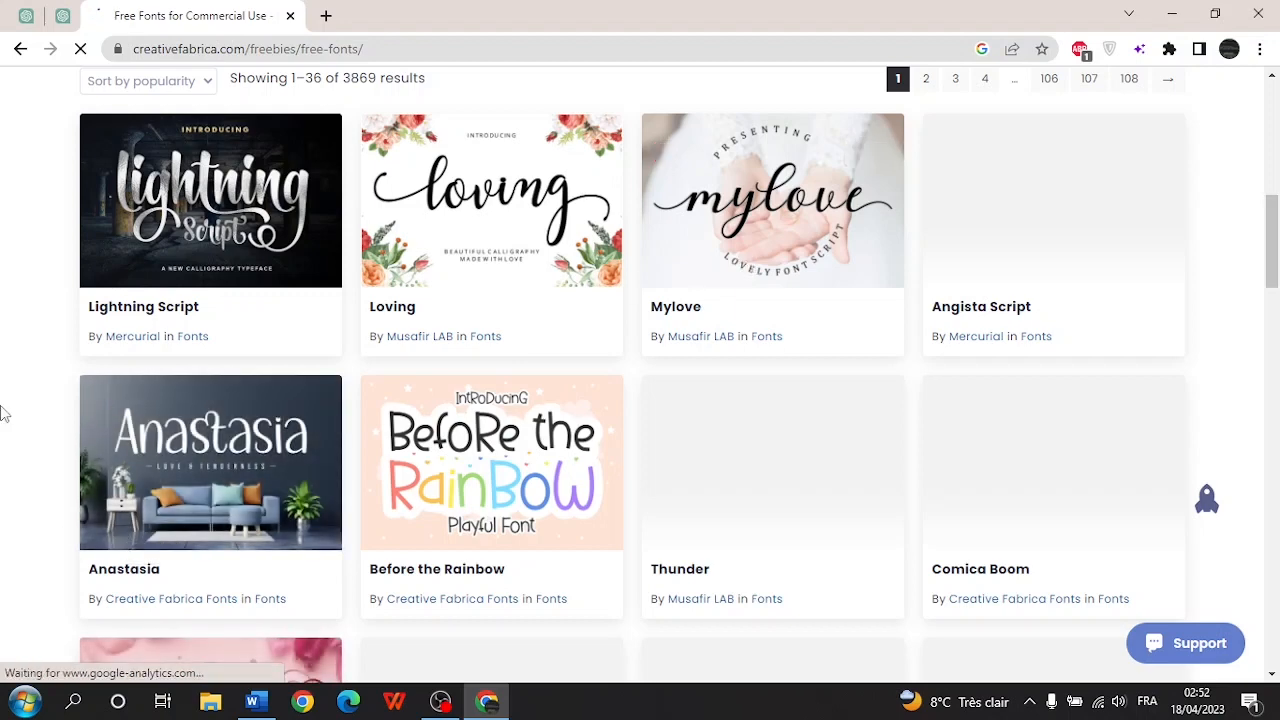
scroll(3, 412, down, 2)
scroll(3, 412, down, 2)
scroll(268, 195, up, 1)
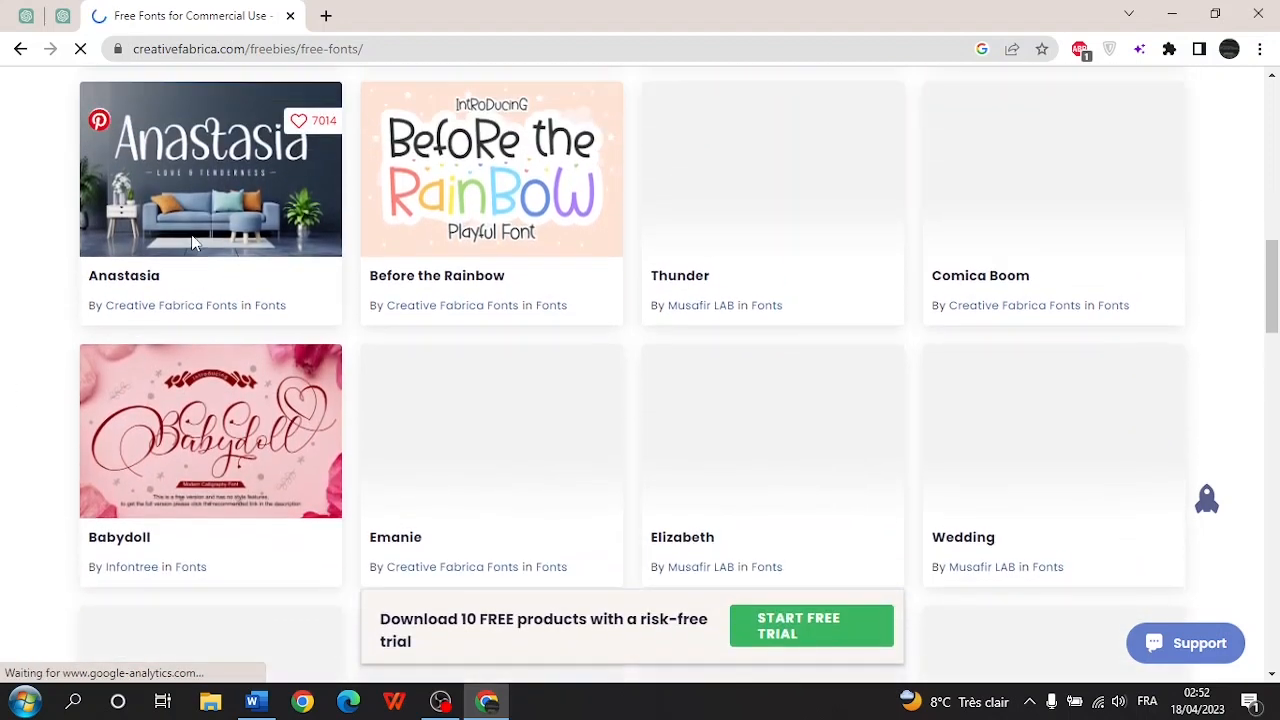
click(268, 195)
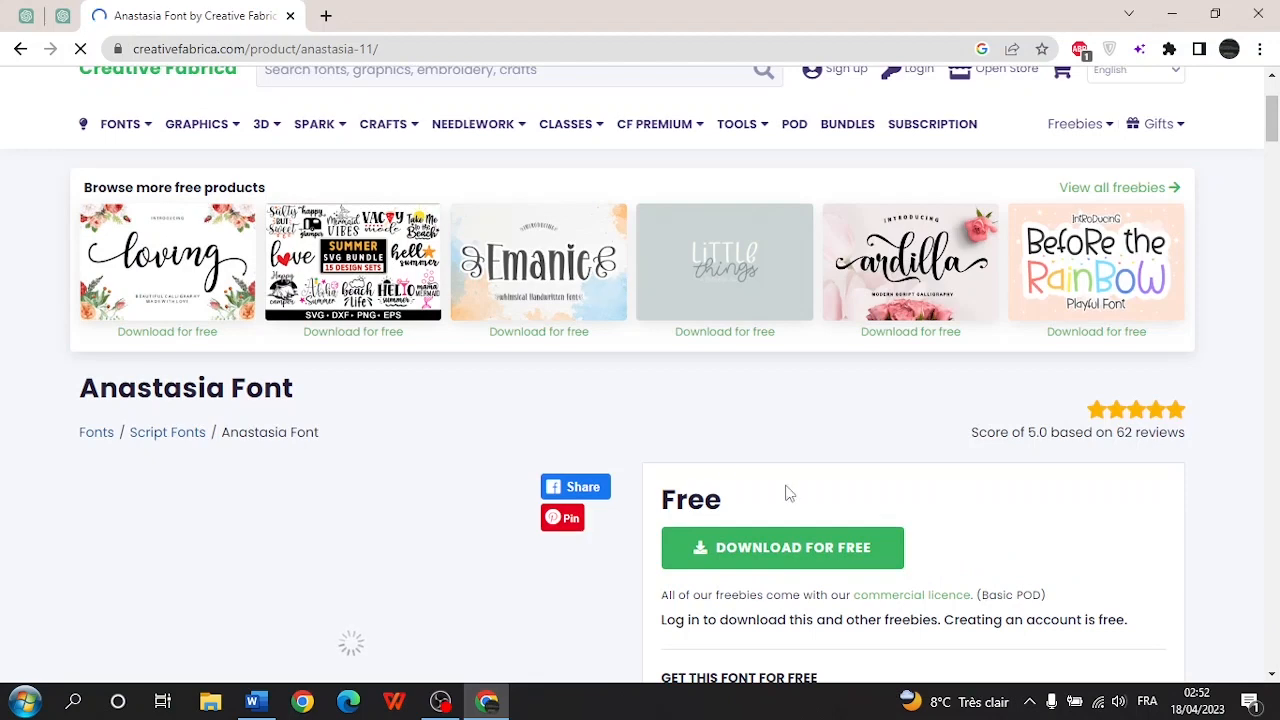
scroll(786, 492, up, 1)
scroll(786, 492, down, 2)
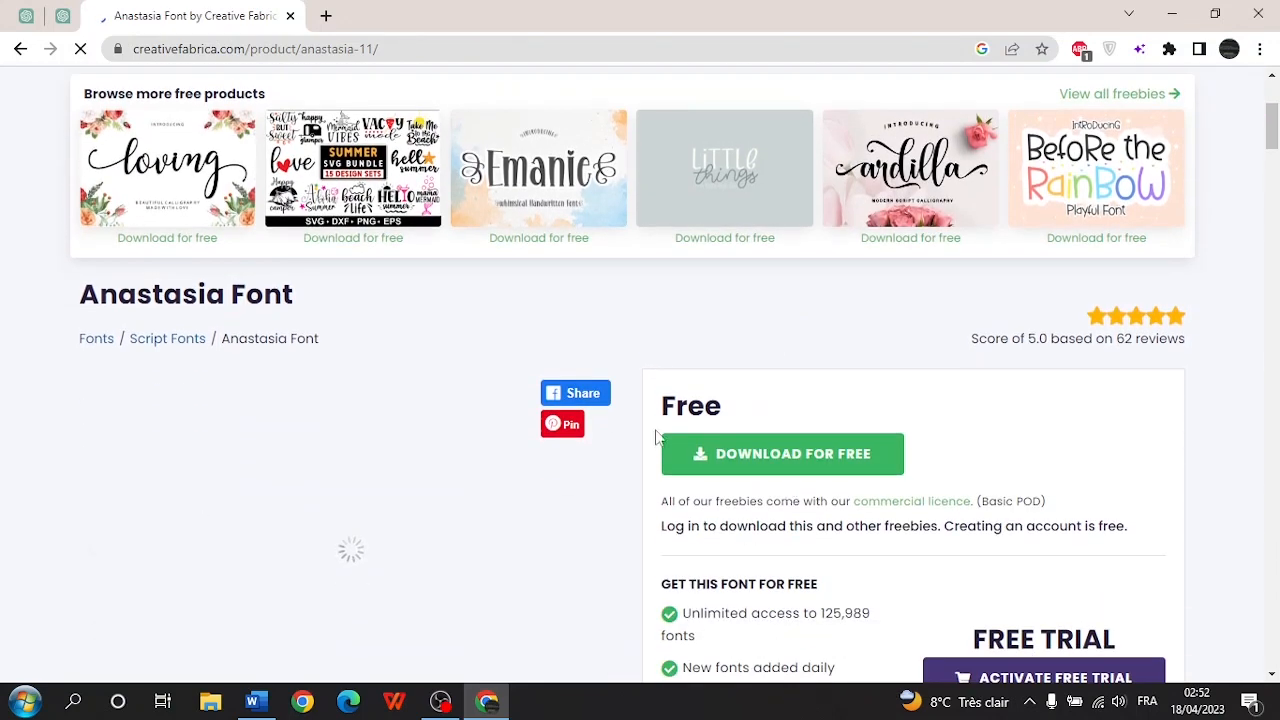
- Log in with the account credentials to download the free Anastasia Font zip, then open File Explorer
click(787, 455)
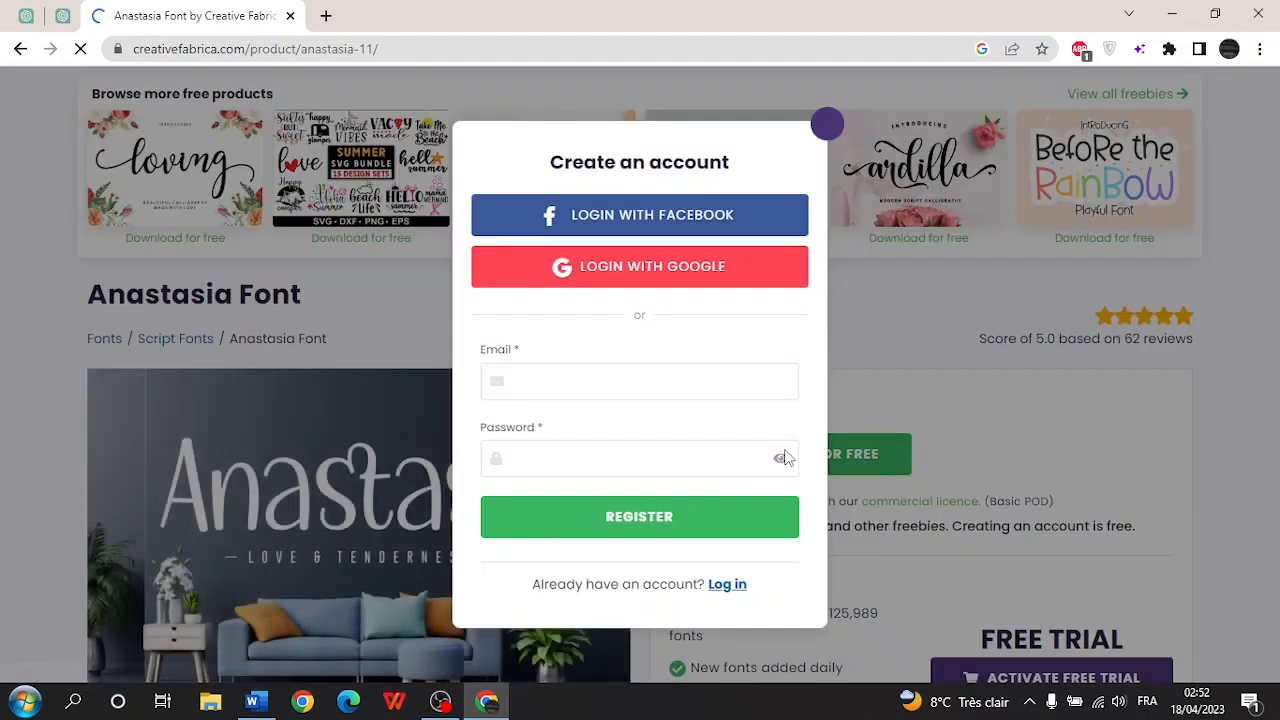
click(572, 392)
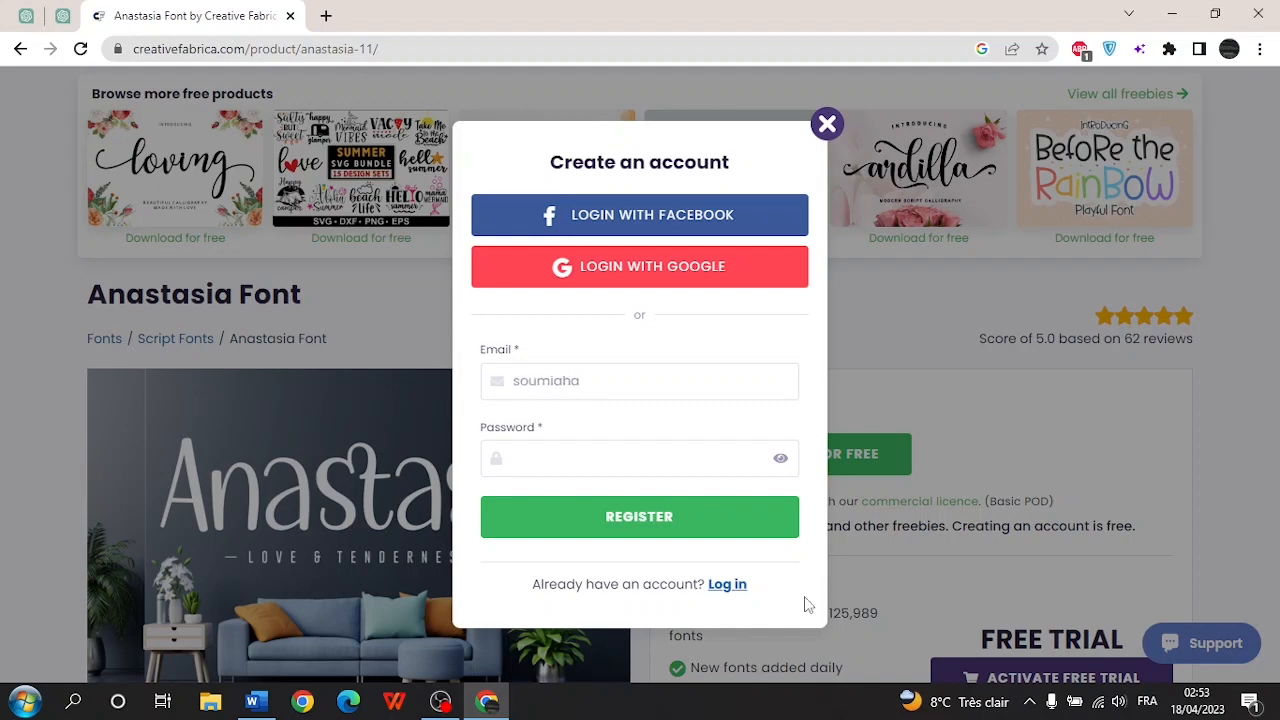
click(727, 584)
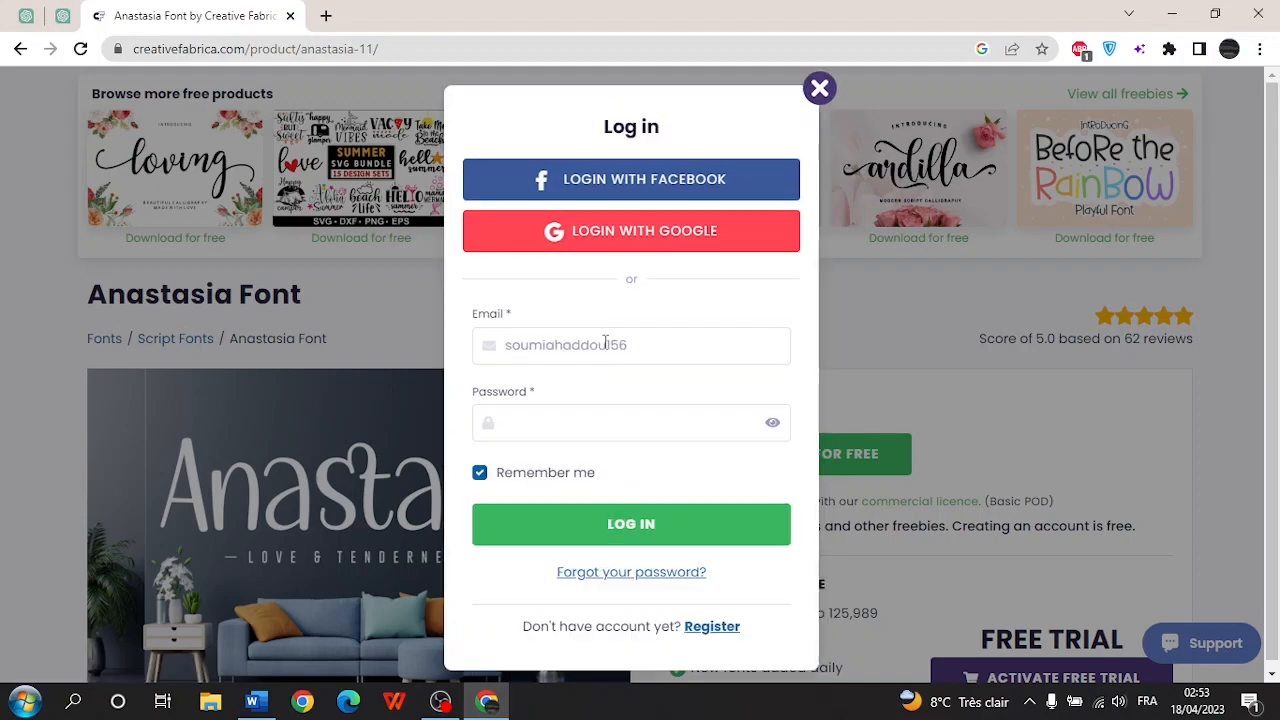
text(•••)
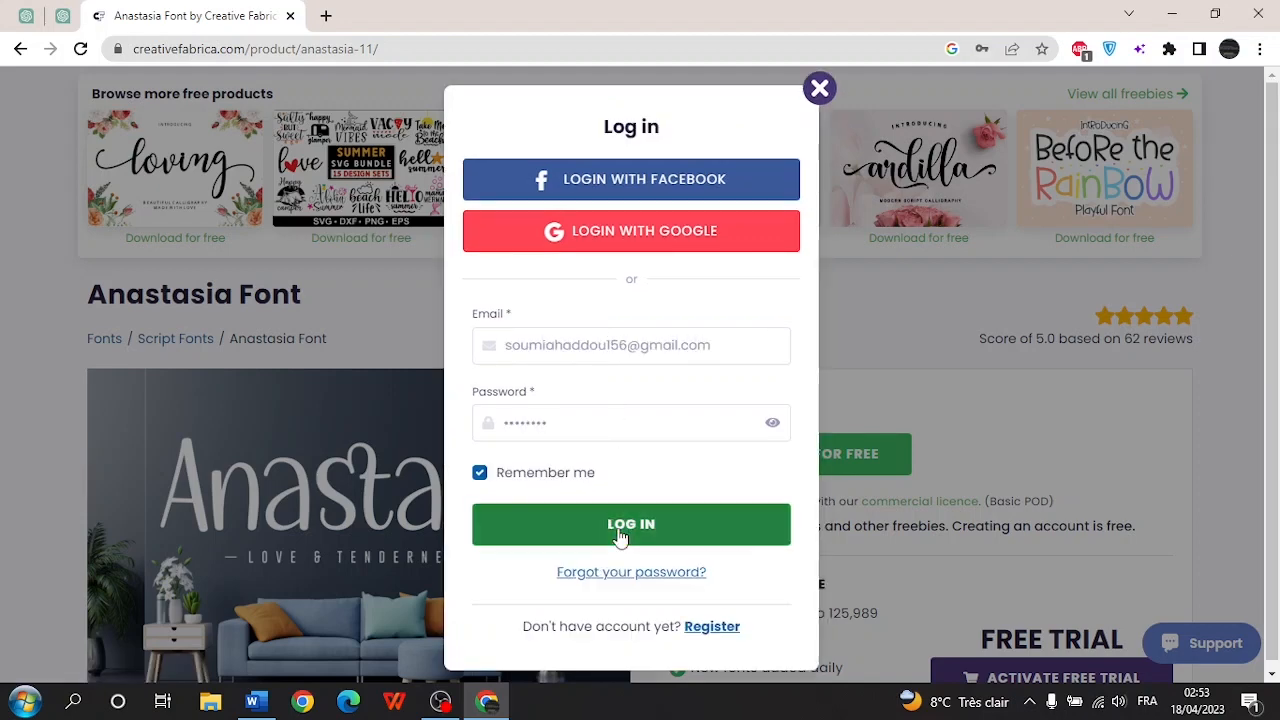
click(622, 532)
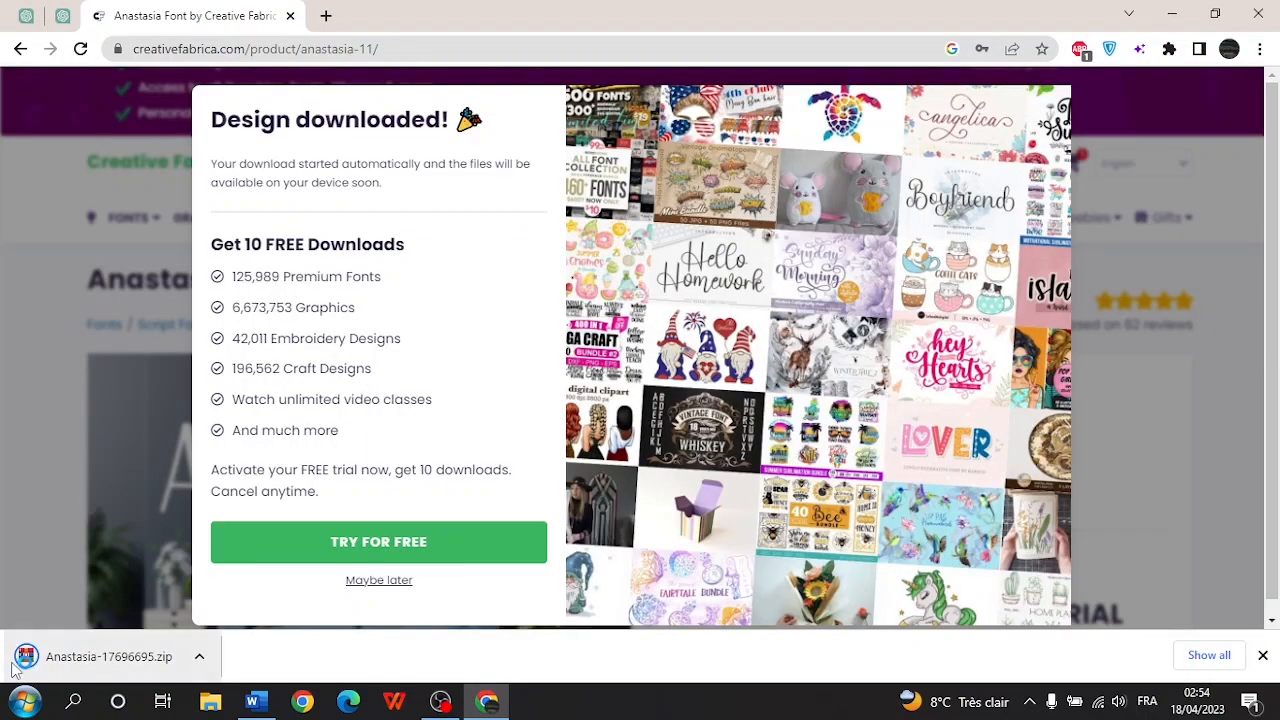
click(223, 711)
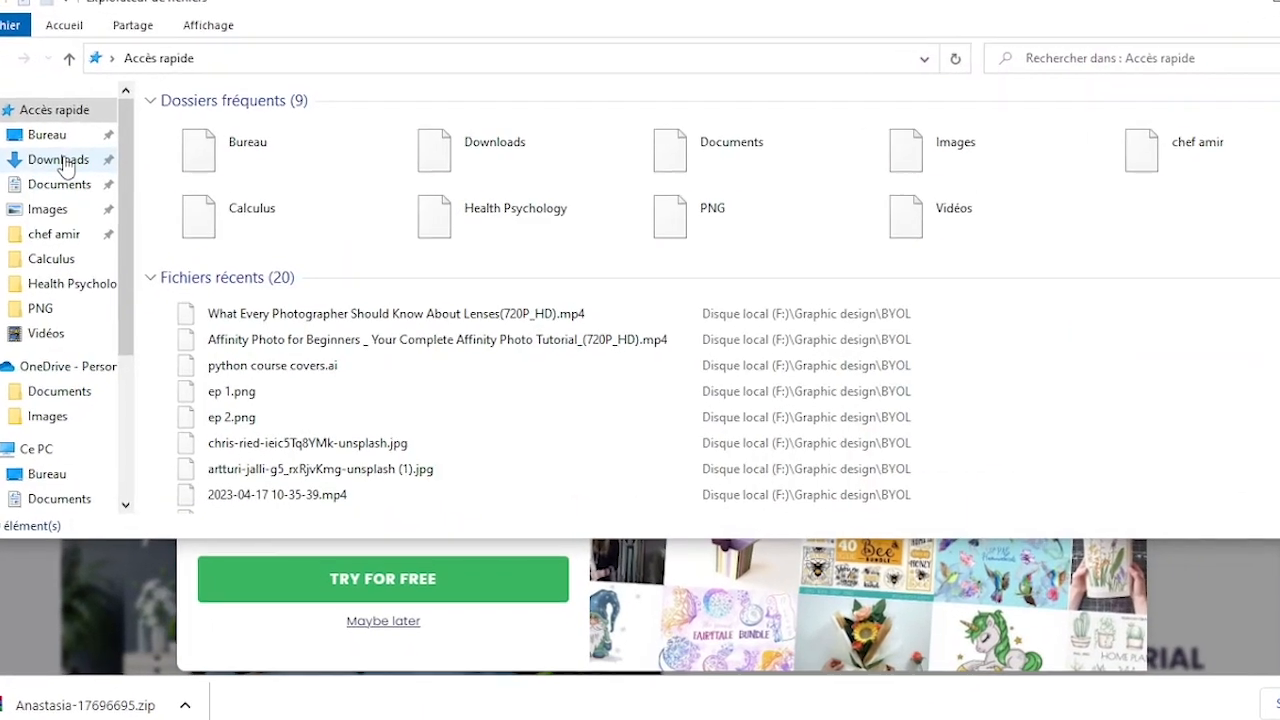
- Extract Anastasia-17696695.zip in Downloads and open Anastasia.otf in the font viewer
click(75, 161)
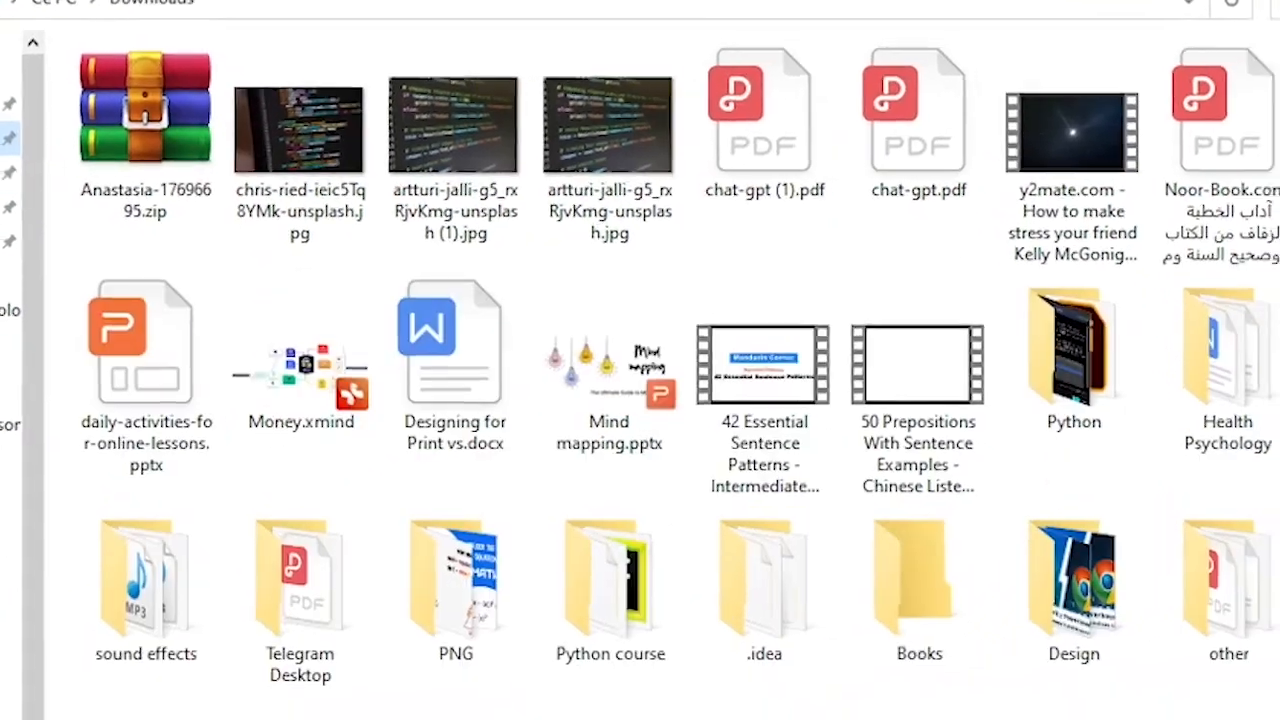
click(188, 147)
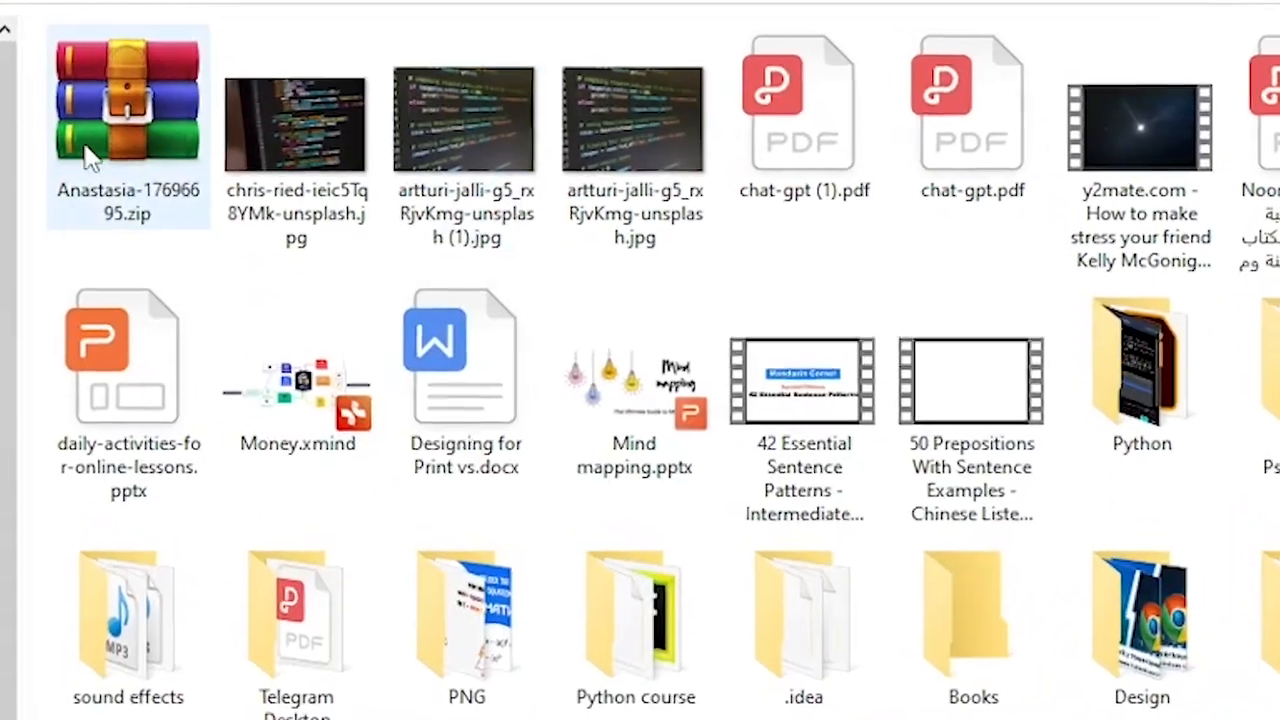
right_click(128, 122)
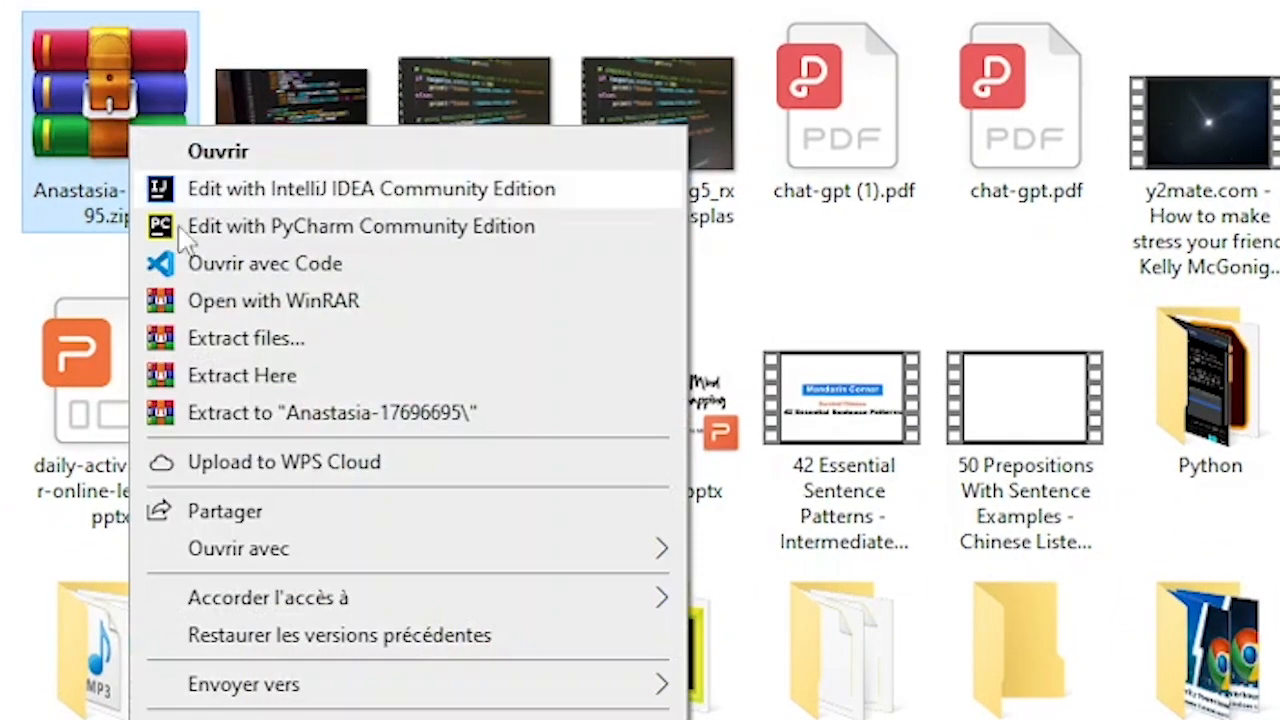
click(230, 378)
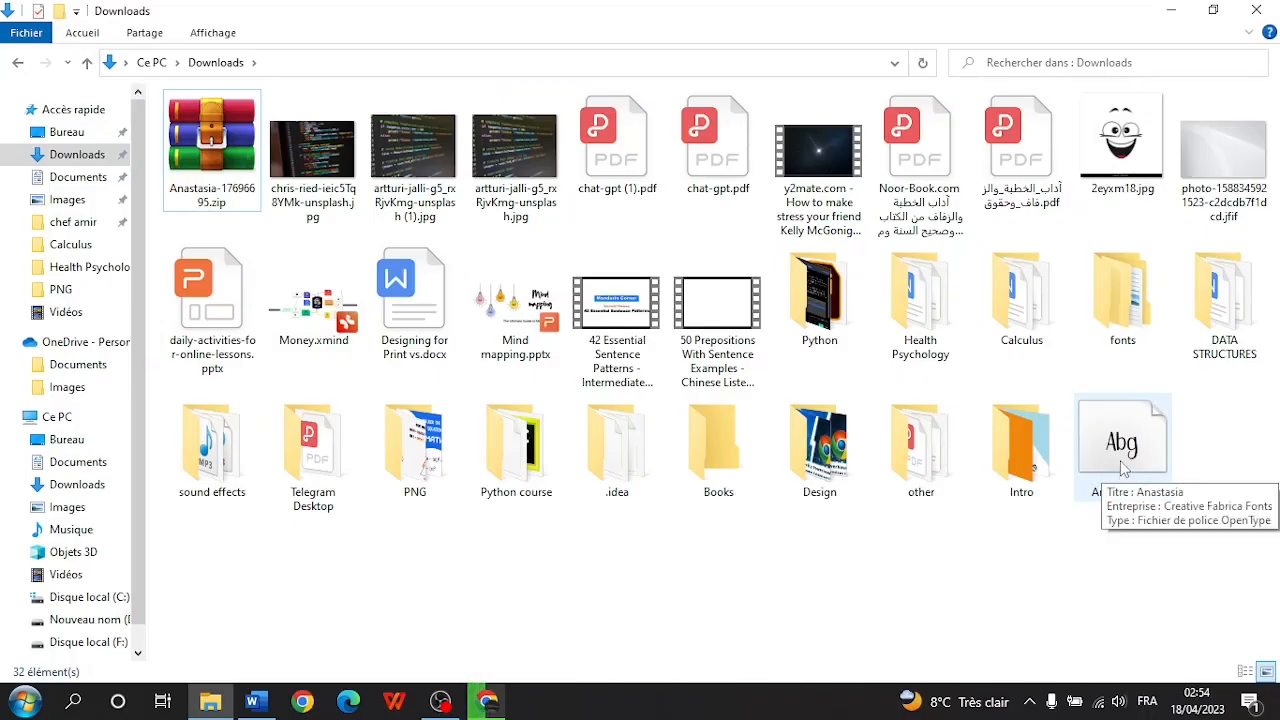
double_click(1085, 428)
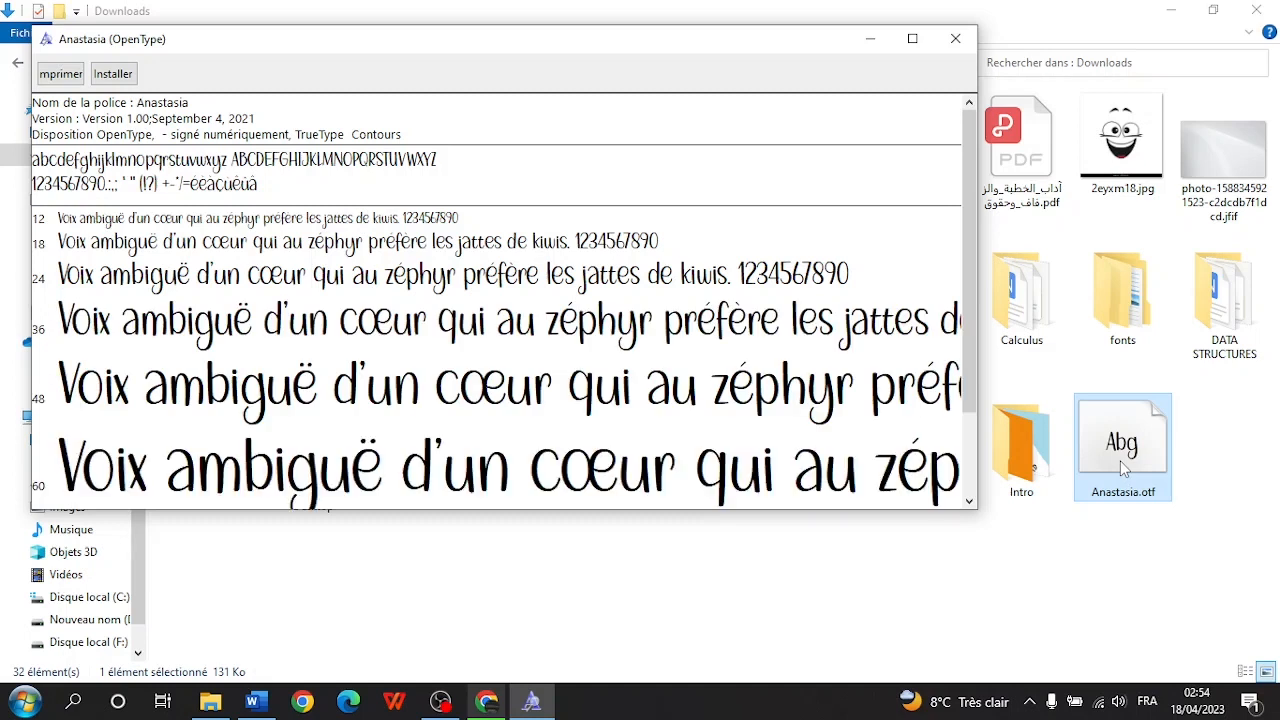
- Install the Anastasia font, then type Hello in Word and enlarge it to 80 points
click(112, 76)
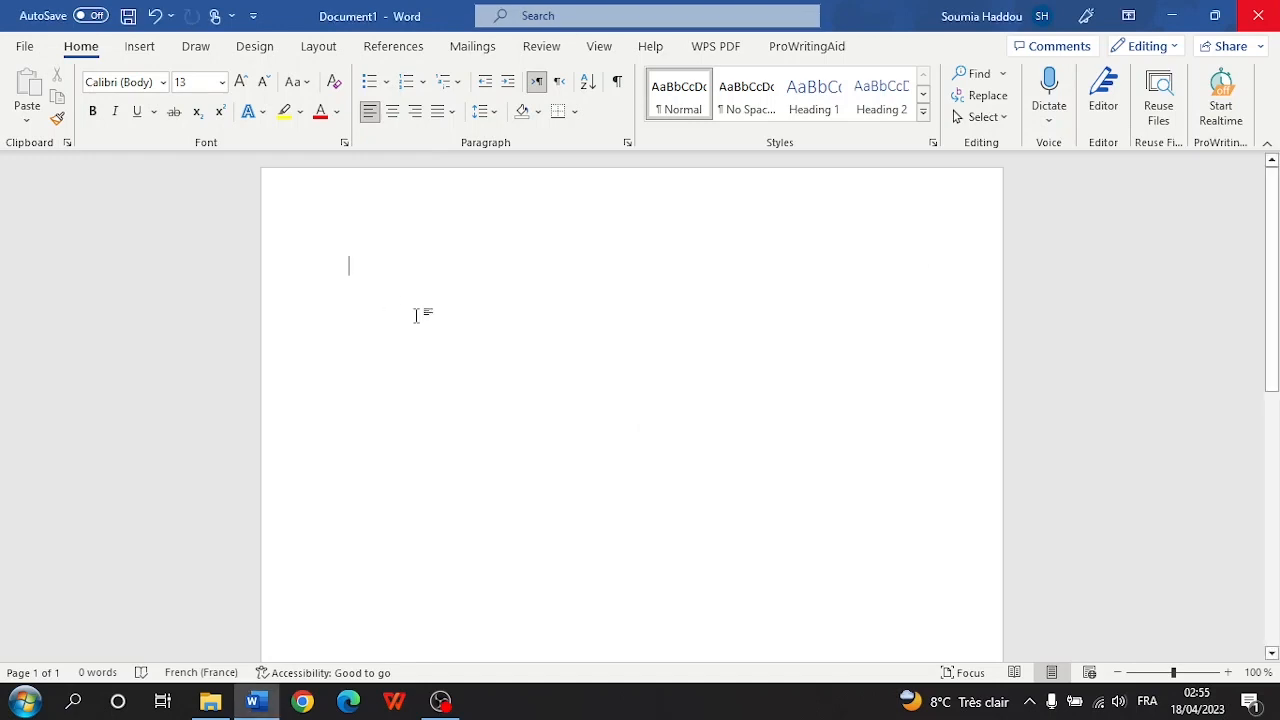
text(Hello)
double_click(365, 266)
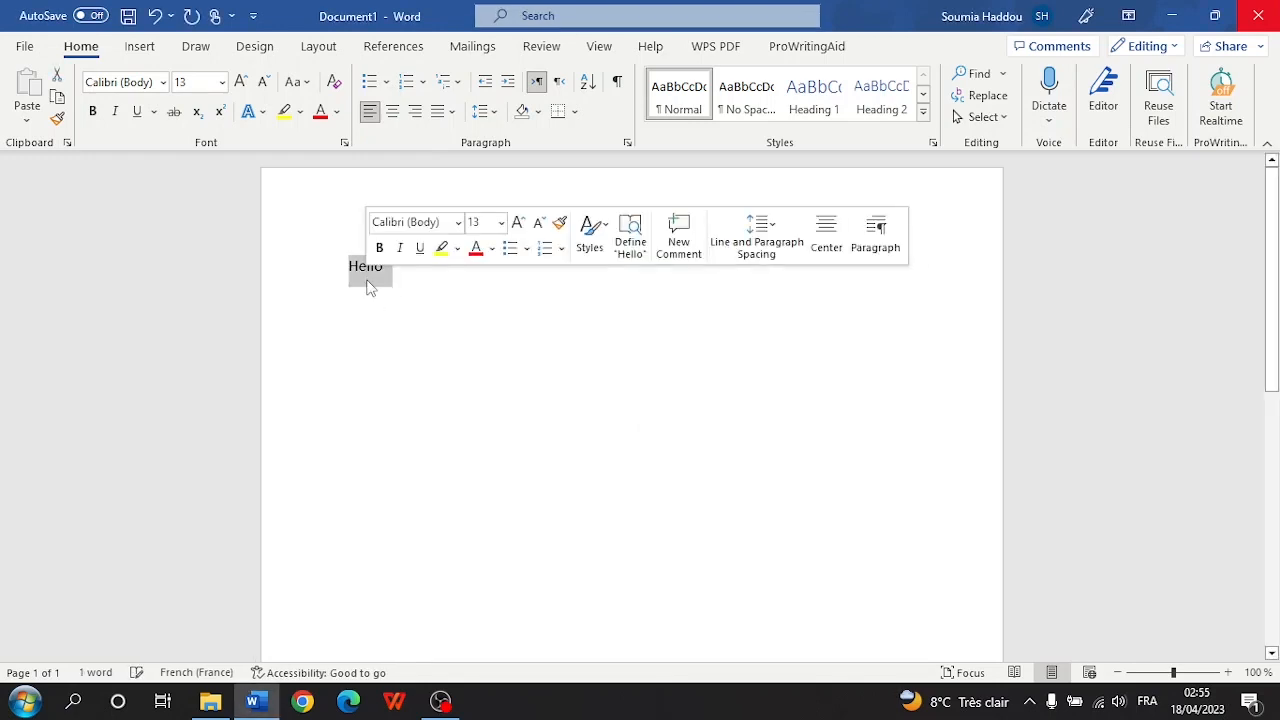
click(245, 83)
click(245, 83)
click(245, 83)
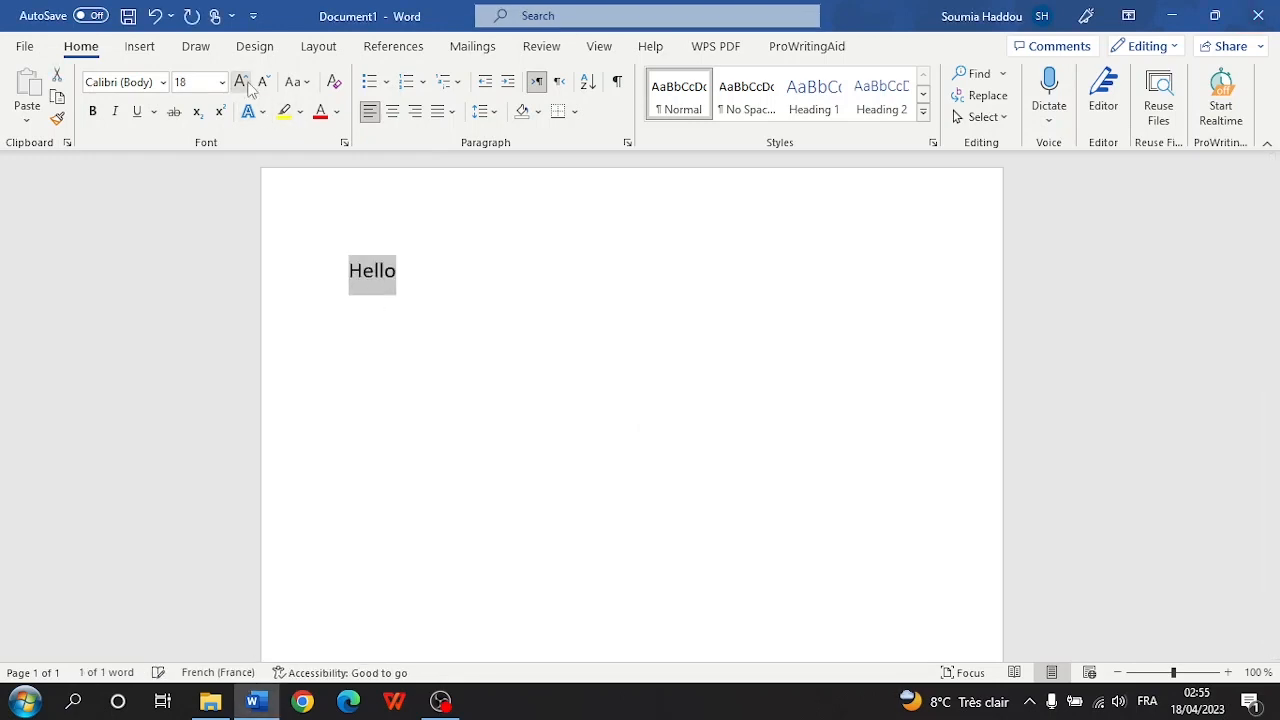
click(245, 83)
click(245, 83)
click(245, 83)
click(165, 83)
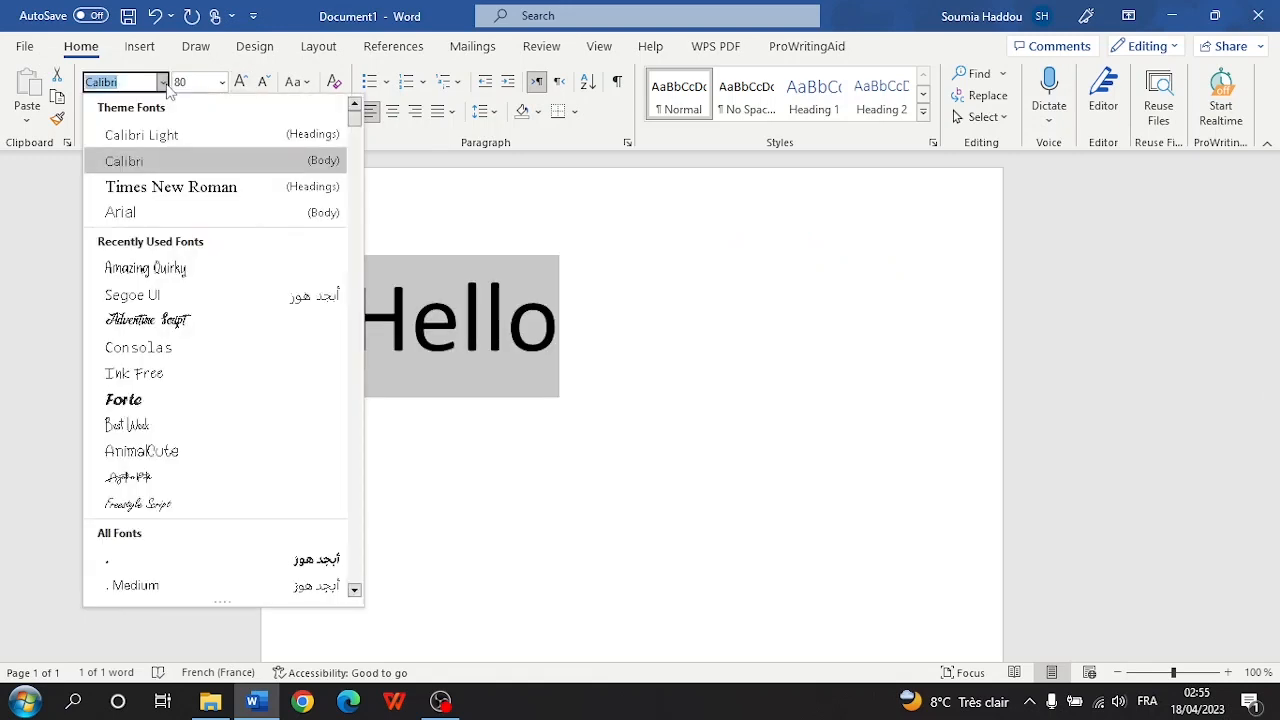
- Set Hello to Segoe UI, trying Bold and Italic but leaving both off
click(172, 295)
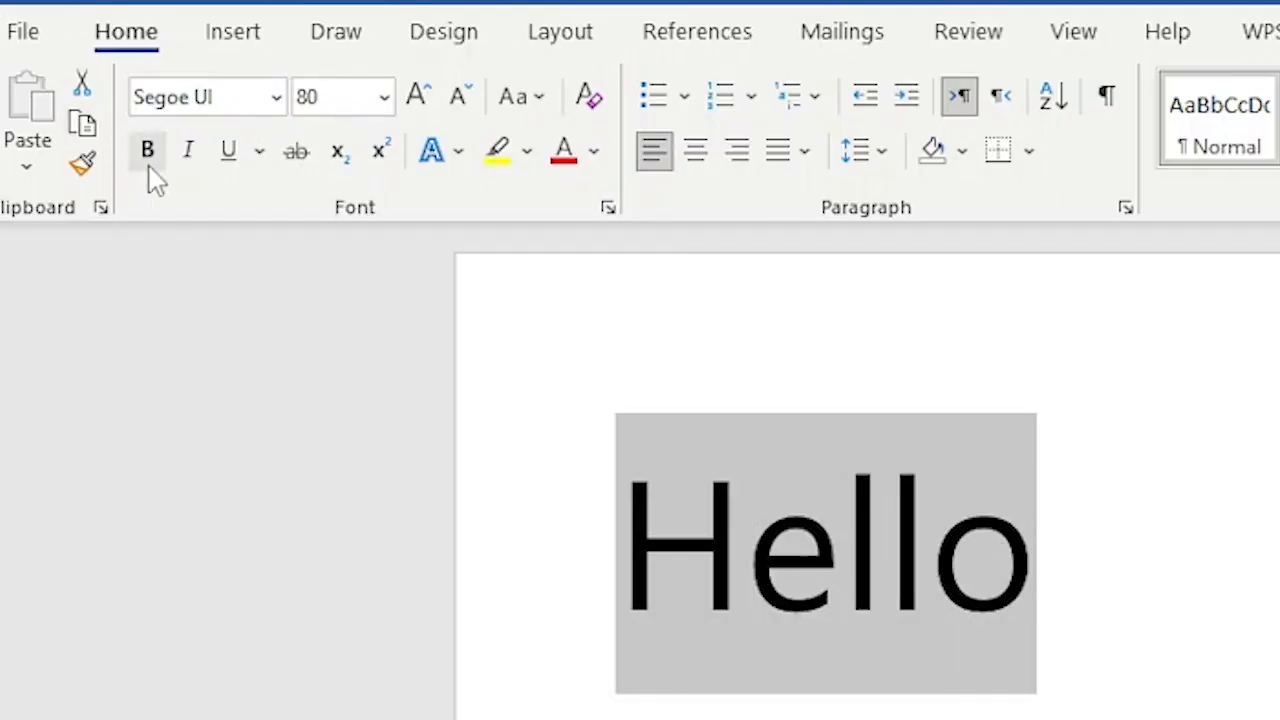
click(152, 158)
click(152, 158)
click(187, 155)
click(188, 156)
click(190, 158)
click(190, 158)
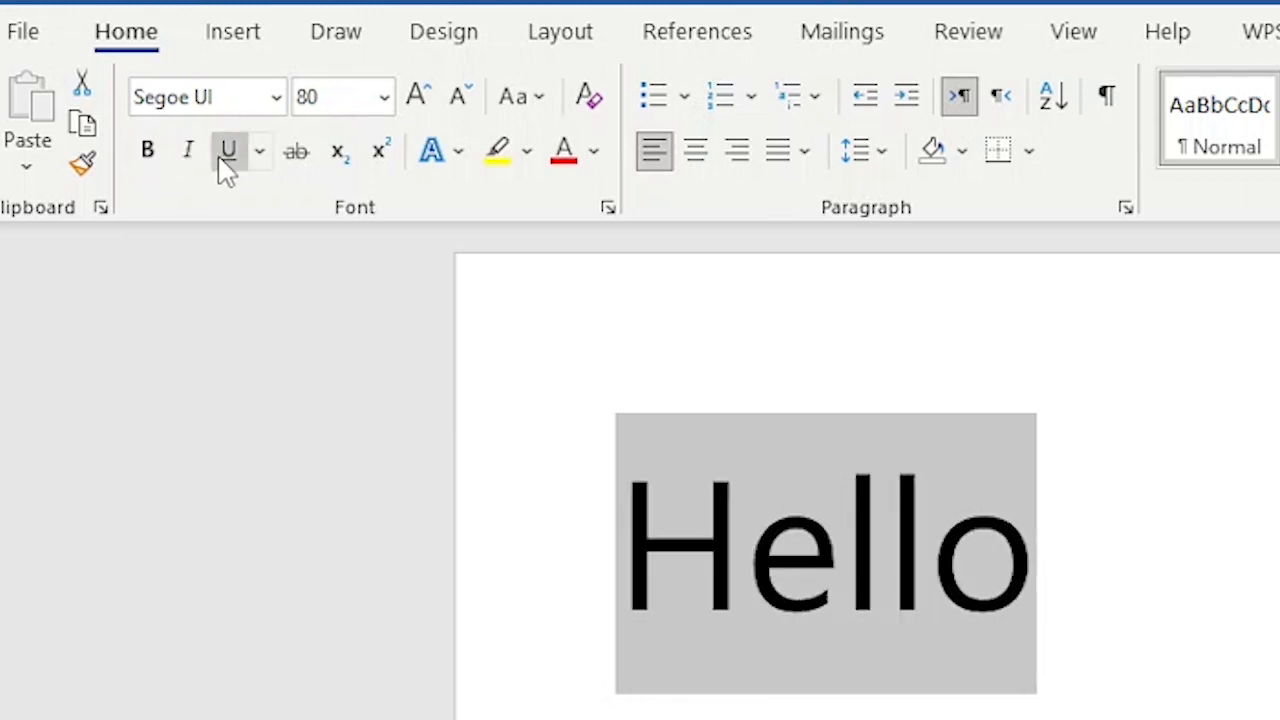
- Underline Hello and open the full Font dialog through More Underlines
click(226, 165)
click(263, 160)
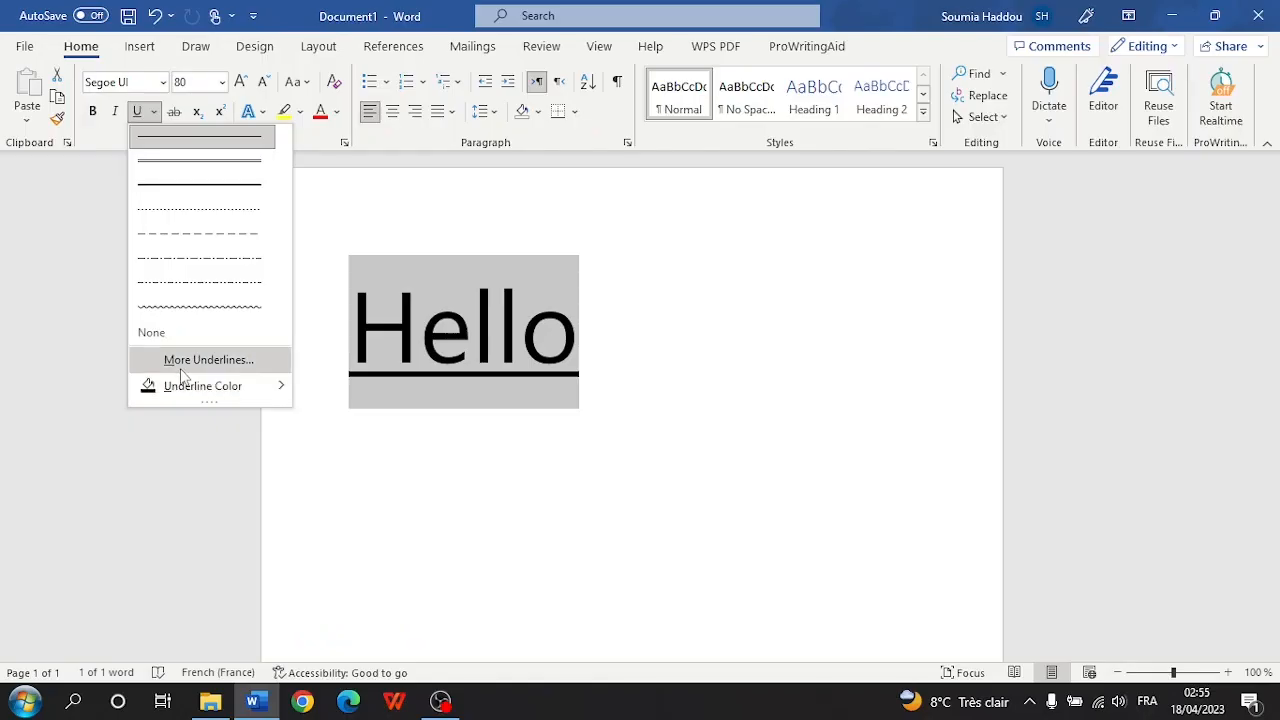
click(310, 606)
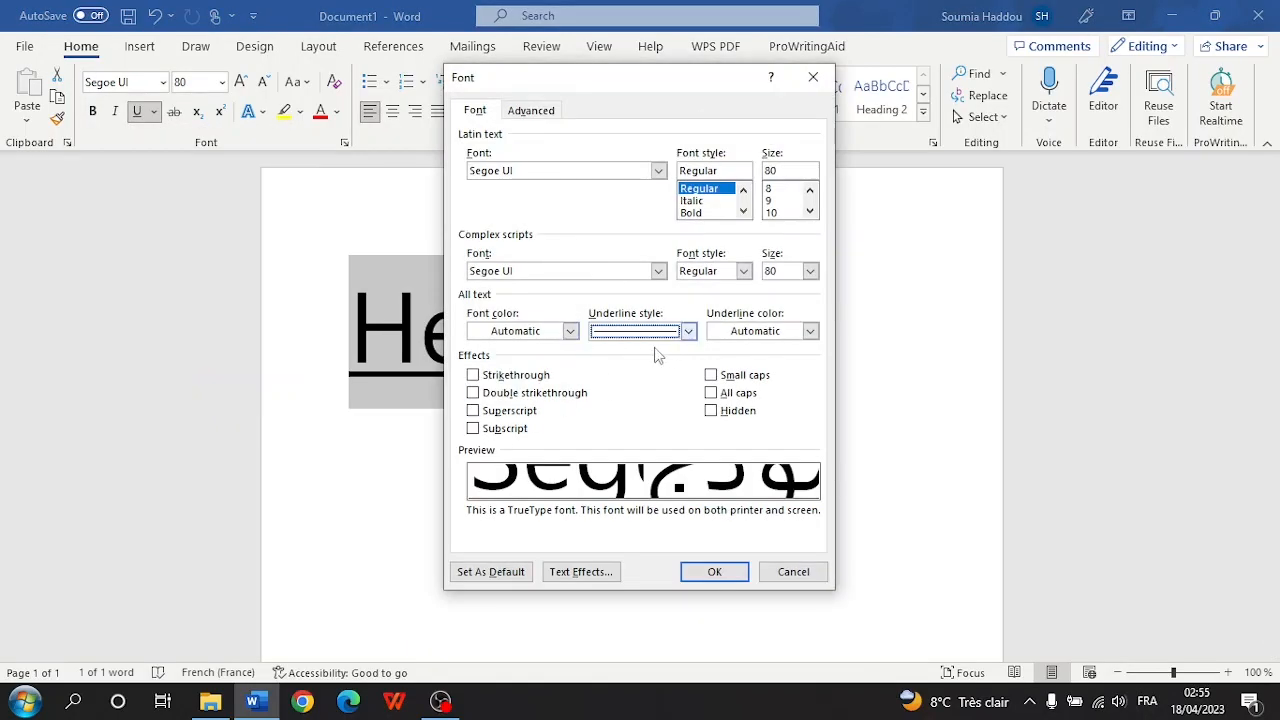
- In the Font dialog, choose the wavy underline style in Red and apply it
click(688, 331)
scroll(640, 410, down, 5)
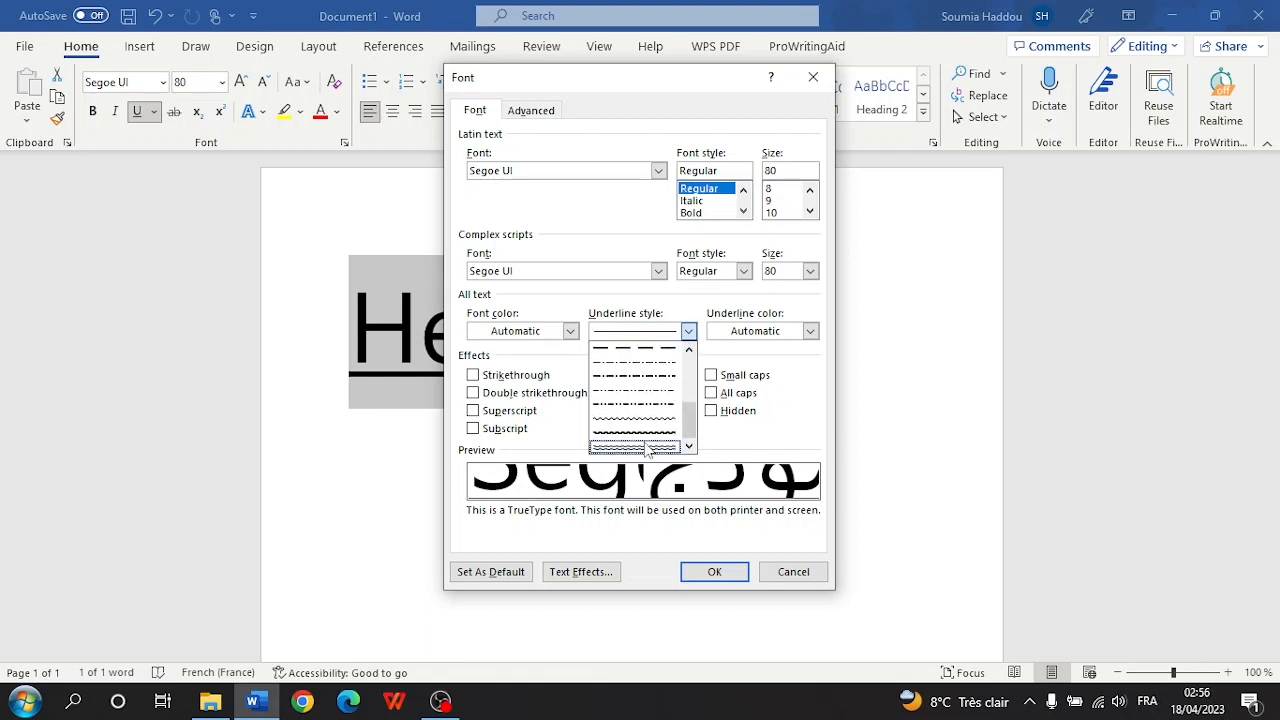
click(644, 446)
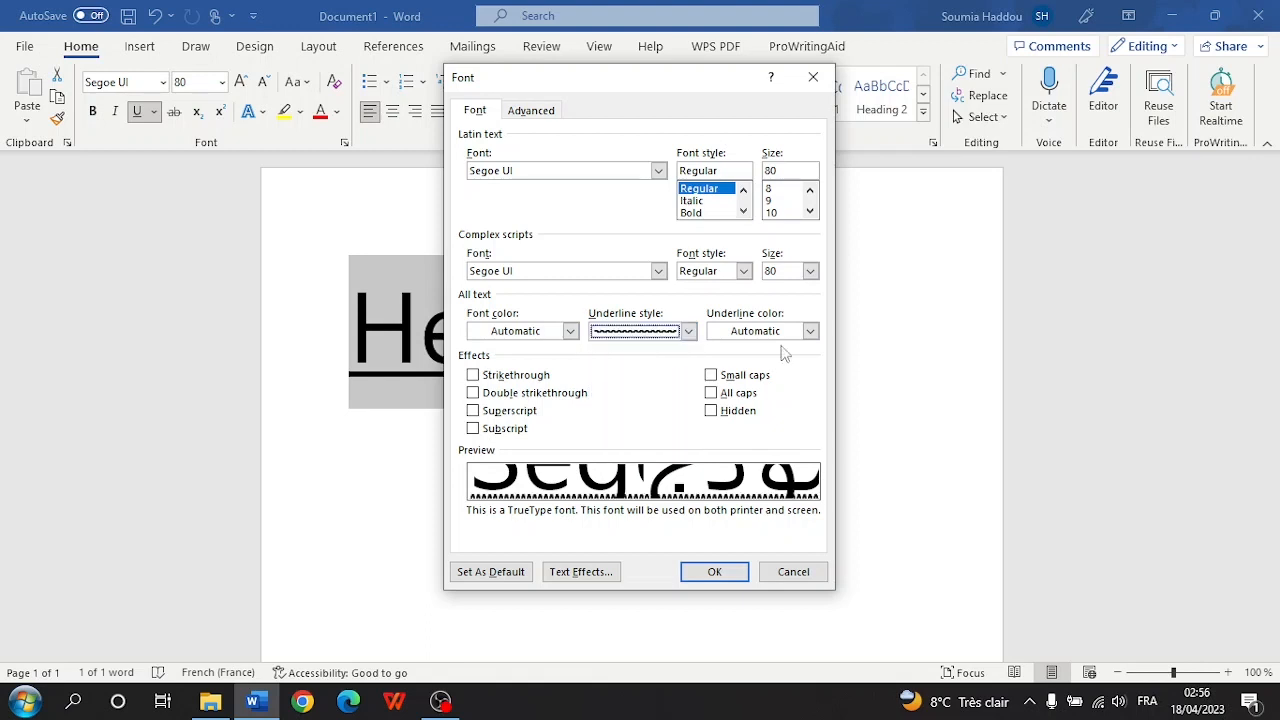
click(810, 331)
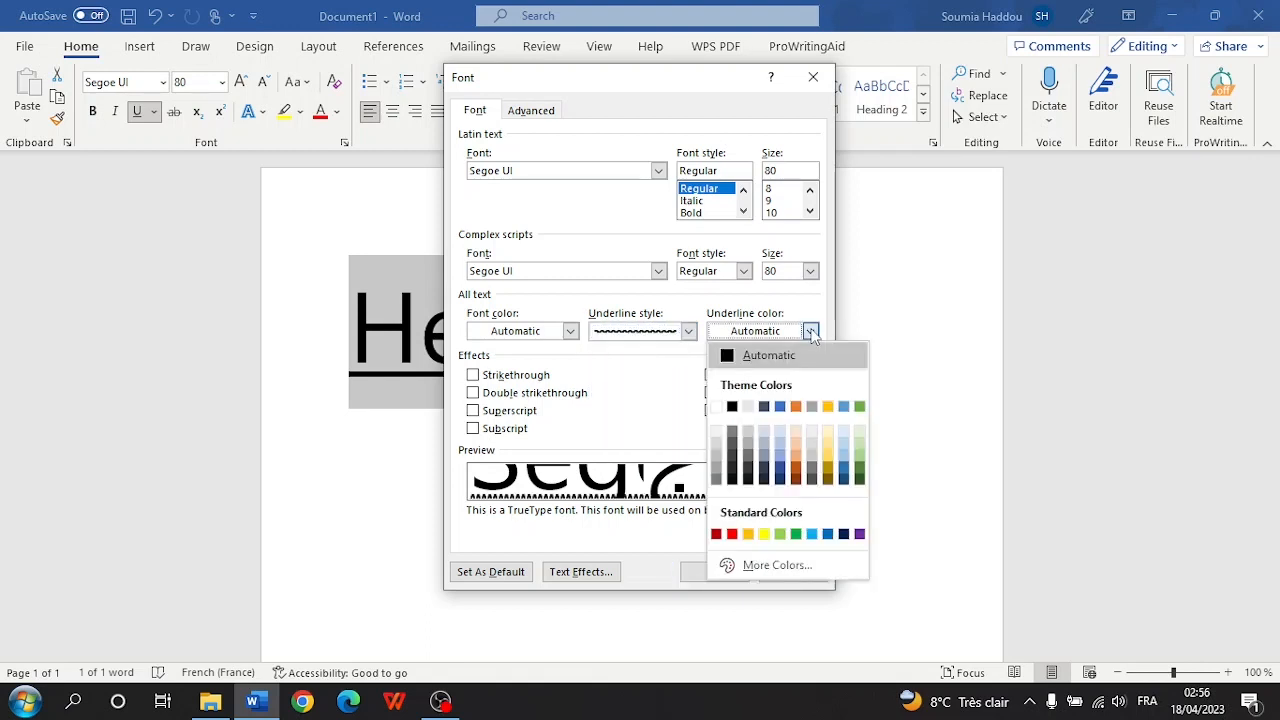
click(732, 535)
click(734, 570)
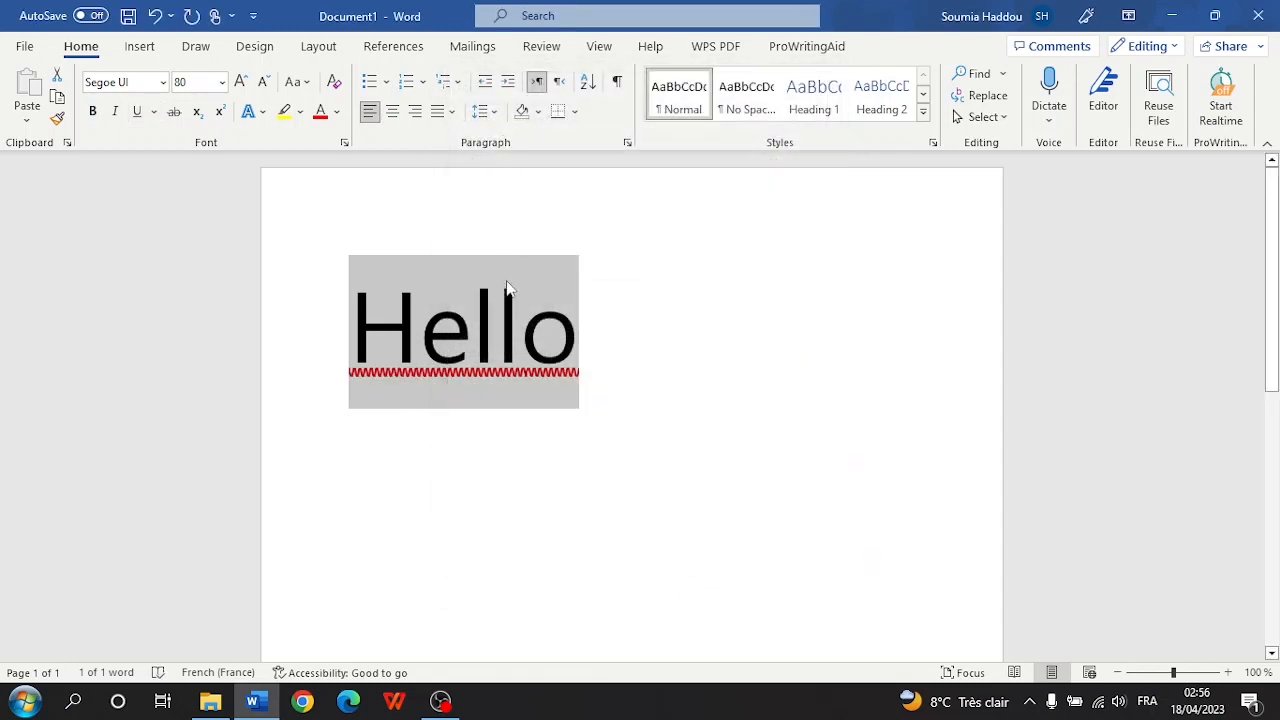
- Remove Hello's underline, toggling strikethrough on and off again, and add a new line
click(137, 111)
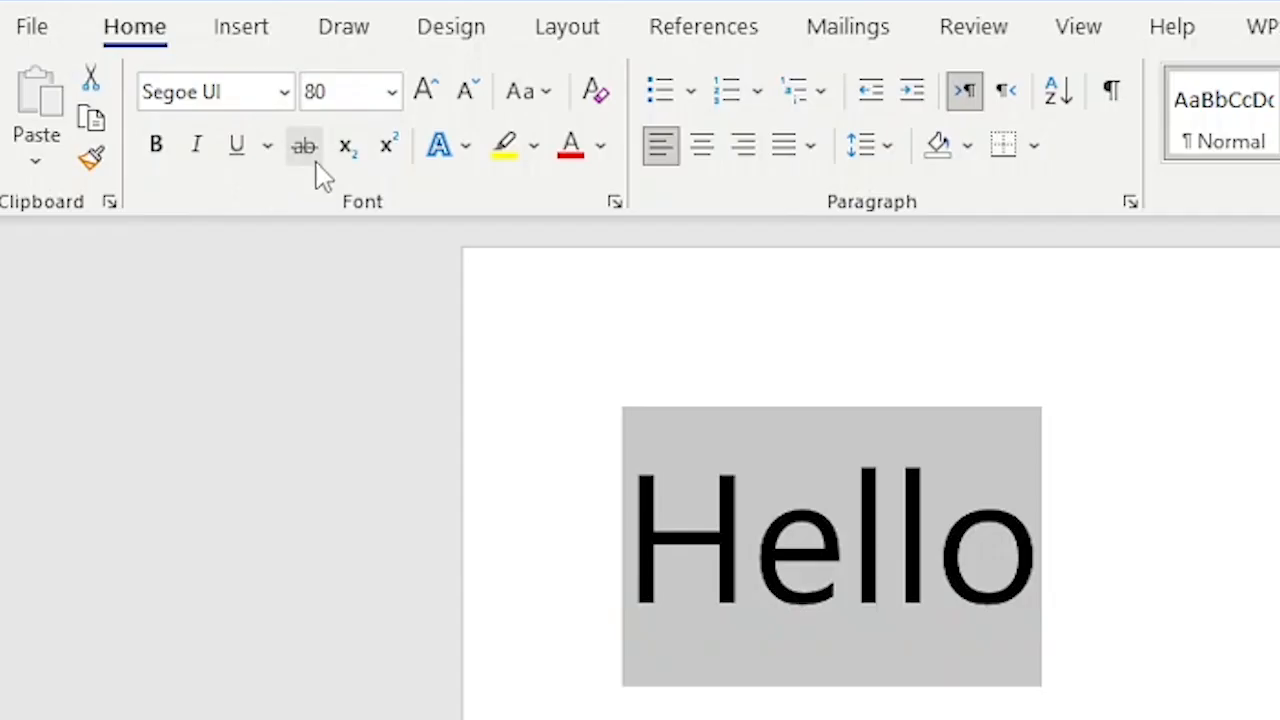
click(305, 146)
click(305, 146)
click(305, 146)
click(316, 153)
click(1058, 676)
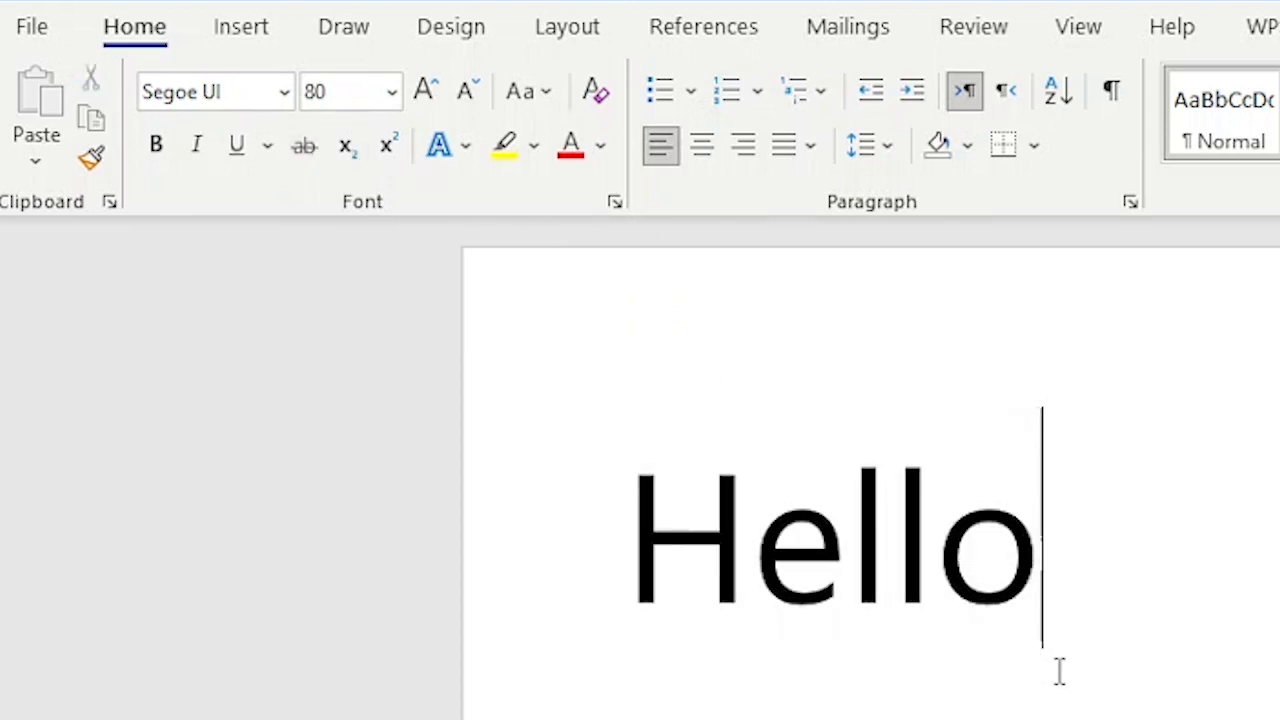
key(Return)
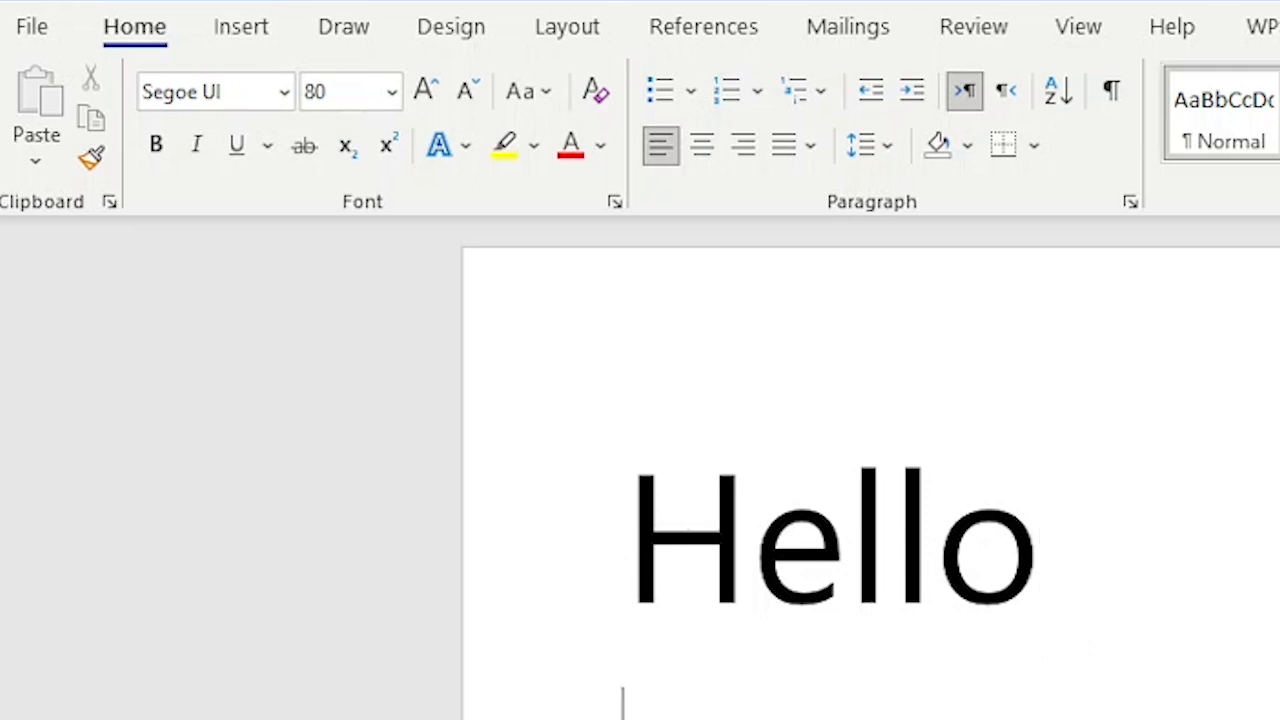
- Replace Hello with O2 and format the 2 as subscript
triple_click(979, 535)
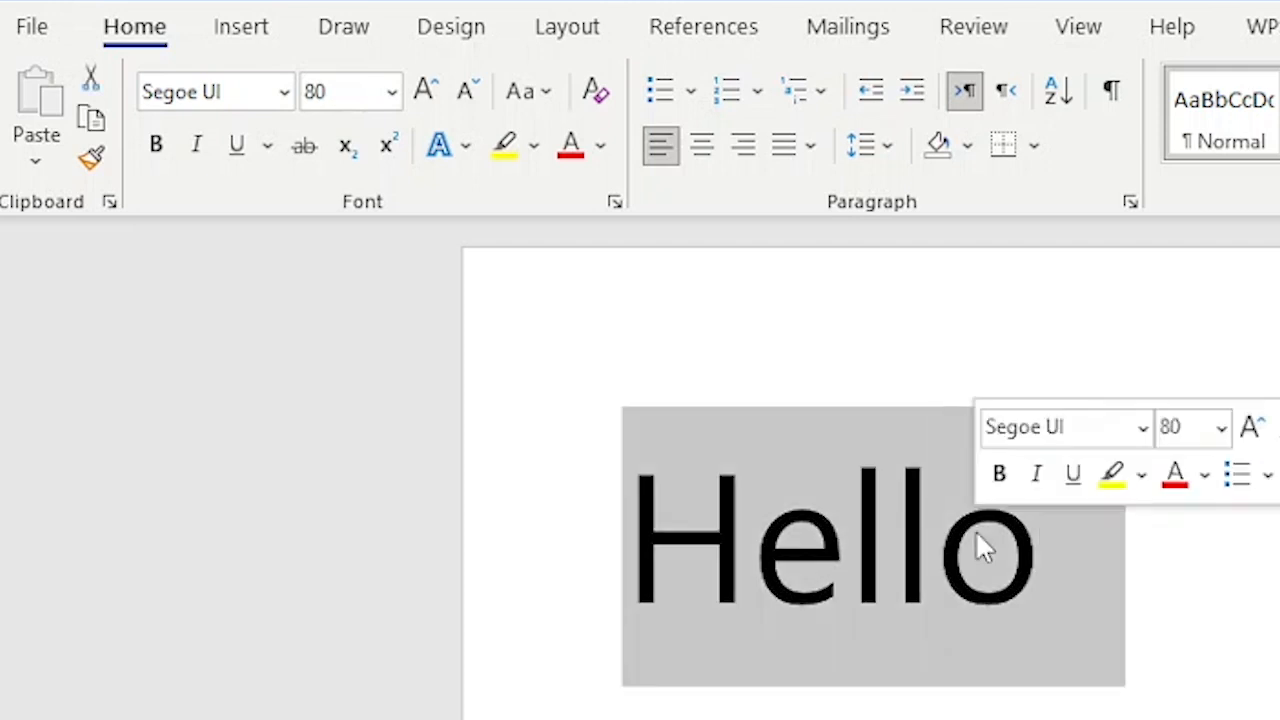
text(O)
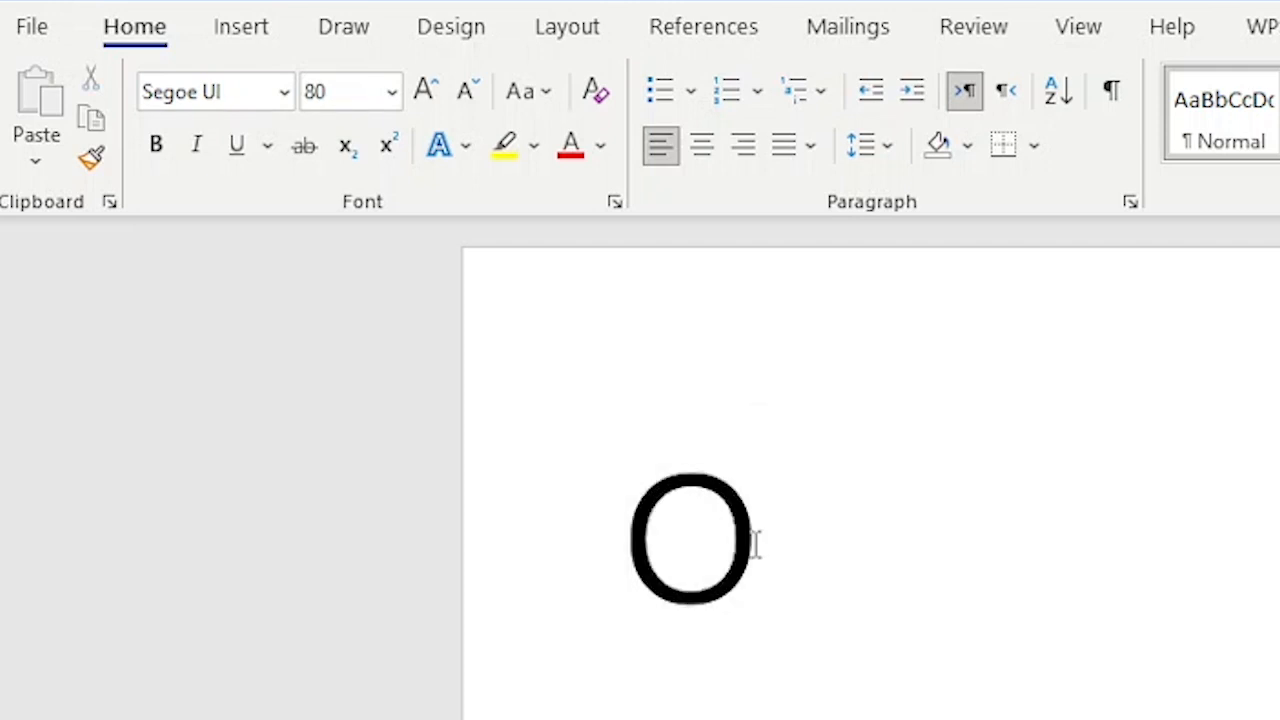
double_click(689, 531)
click(689, 531)
click(757, 540)
text(2)
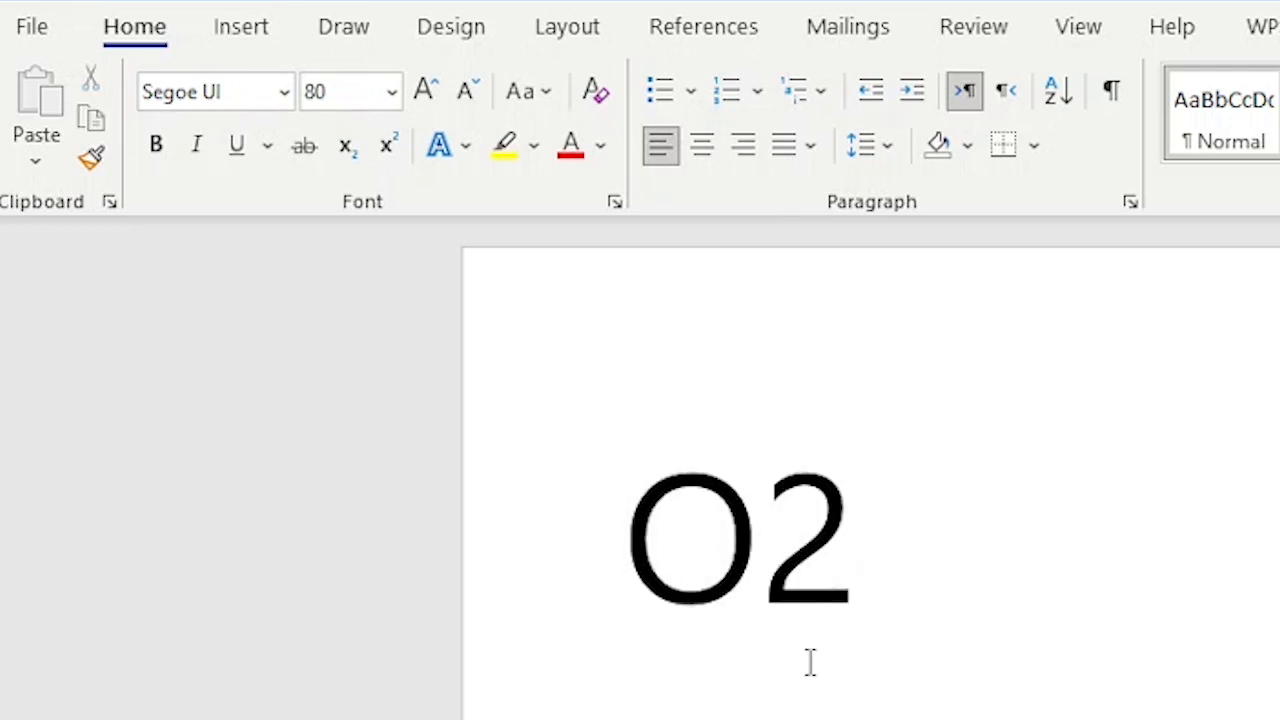
click(806, 555)
key(shift+Right)
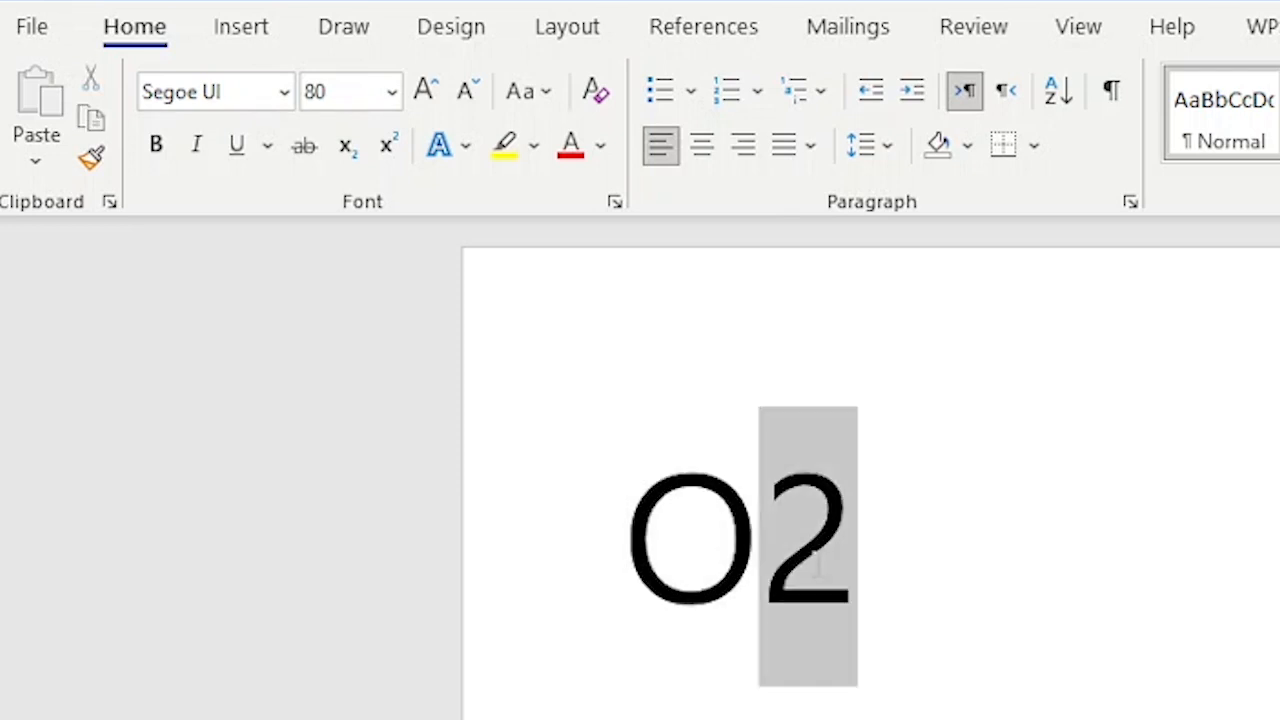
click(345, 146)
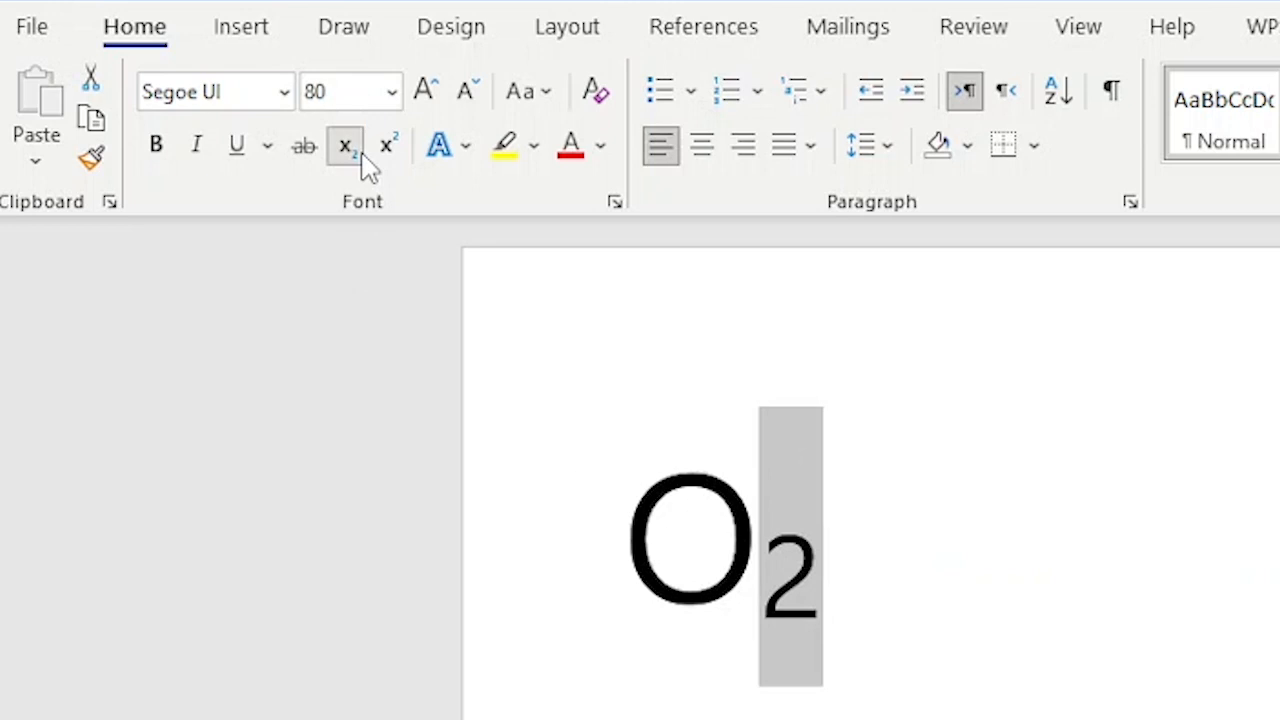
click(1145, 694)
- Type X2 with the 2 as superscript, then select the whole O₂ X² line
click(1149, 693)
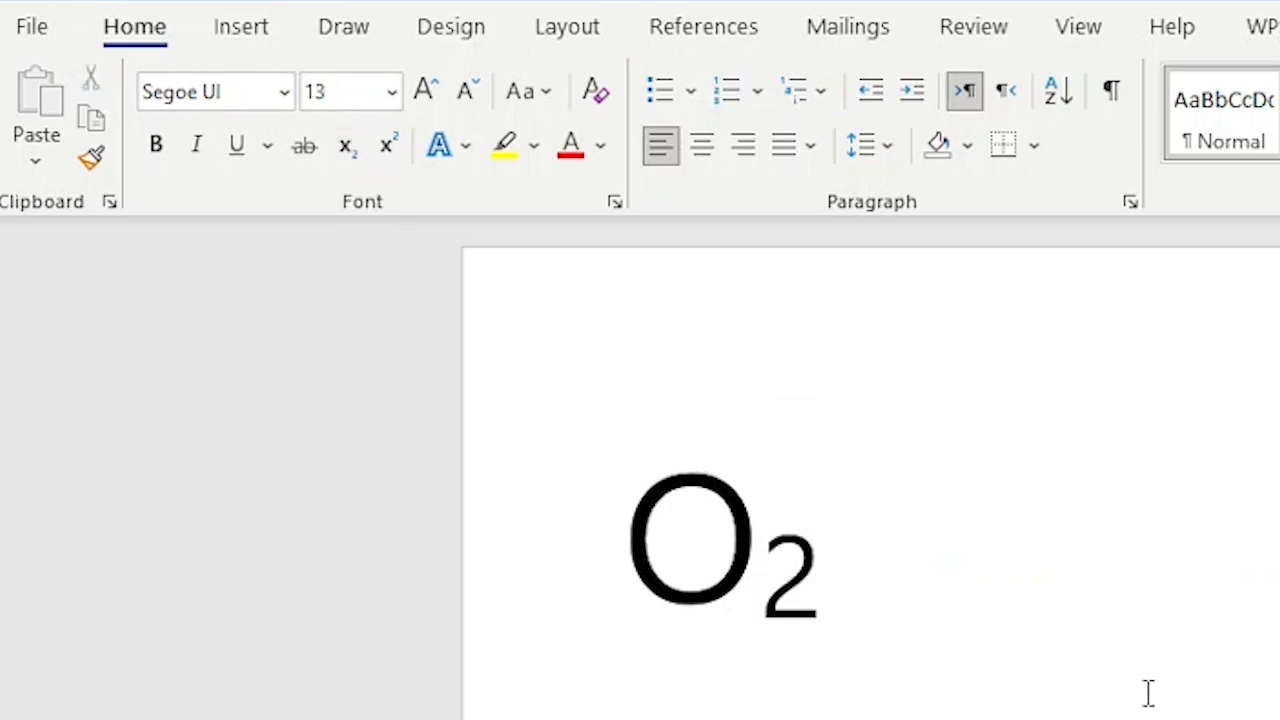
key(Left)
text(X2)
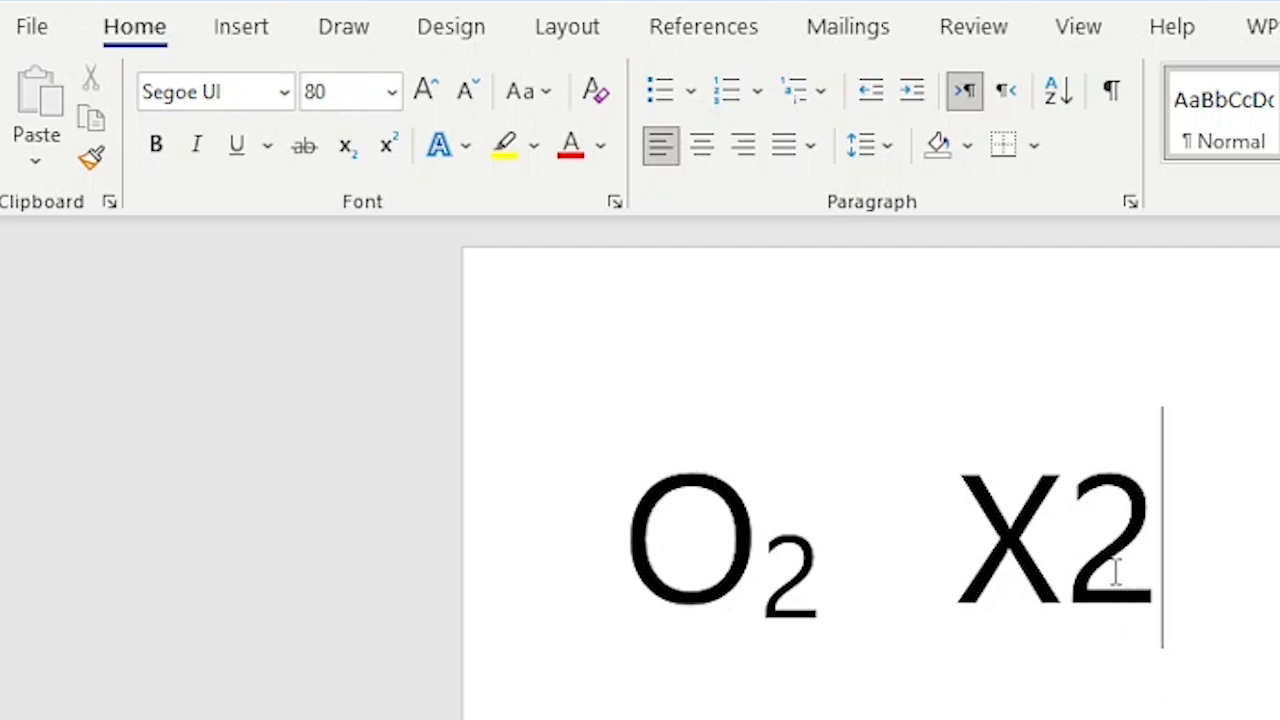
drag(1116, 572, 1089, 563)
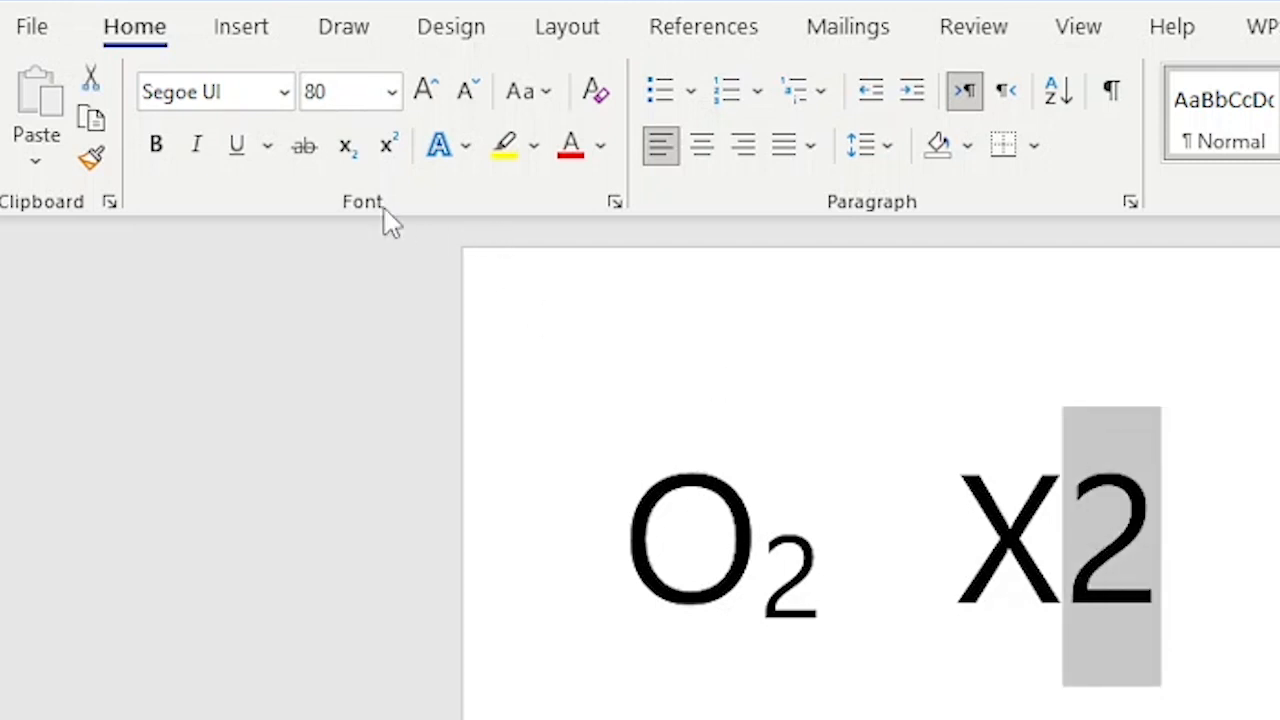
click(386, 146)
click(1157, 523)
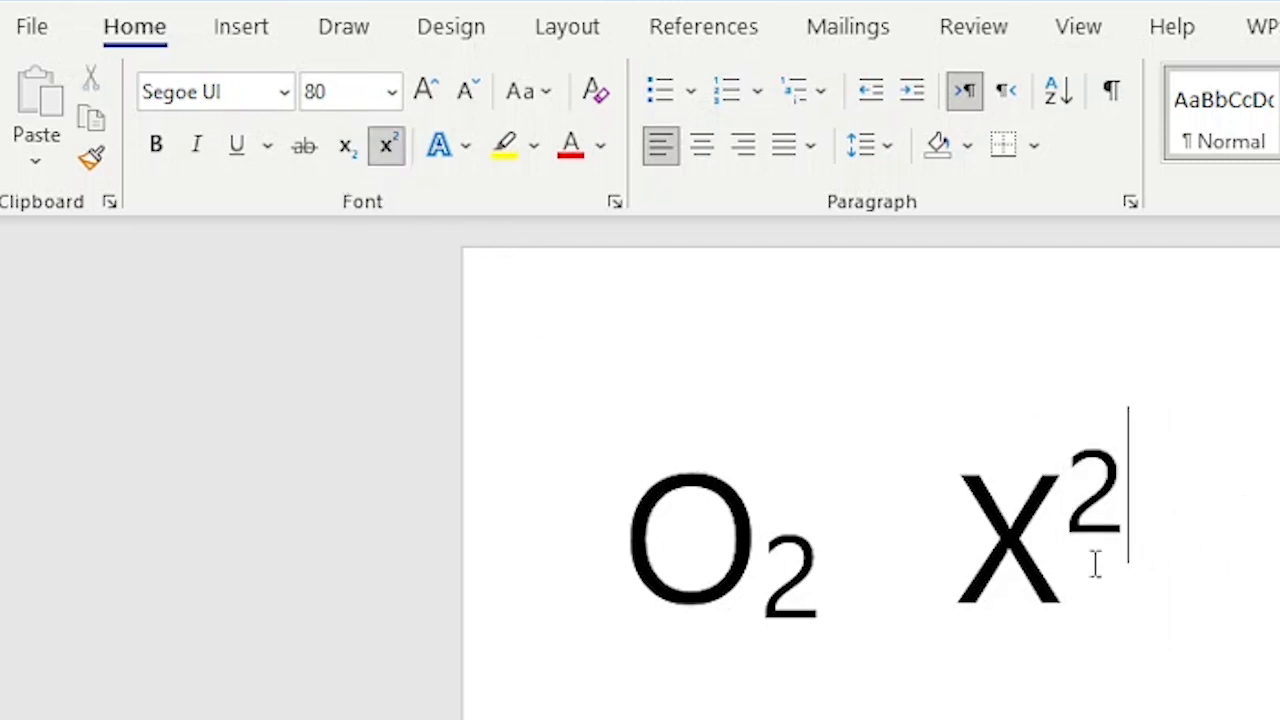
drag(628, 553, 1162, 556)
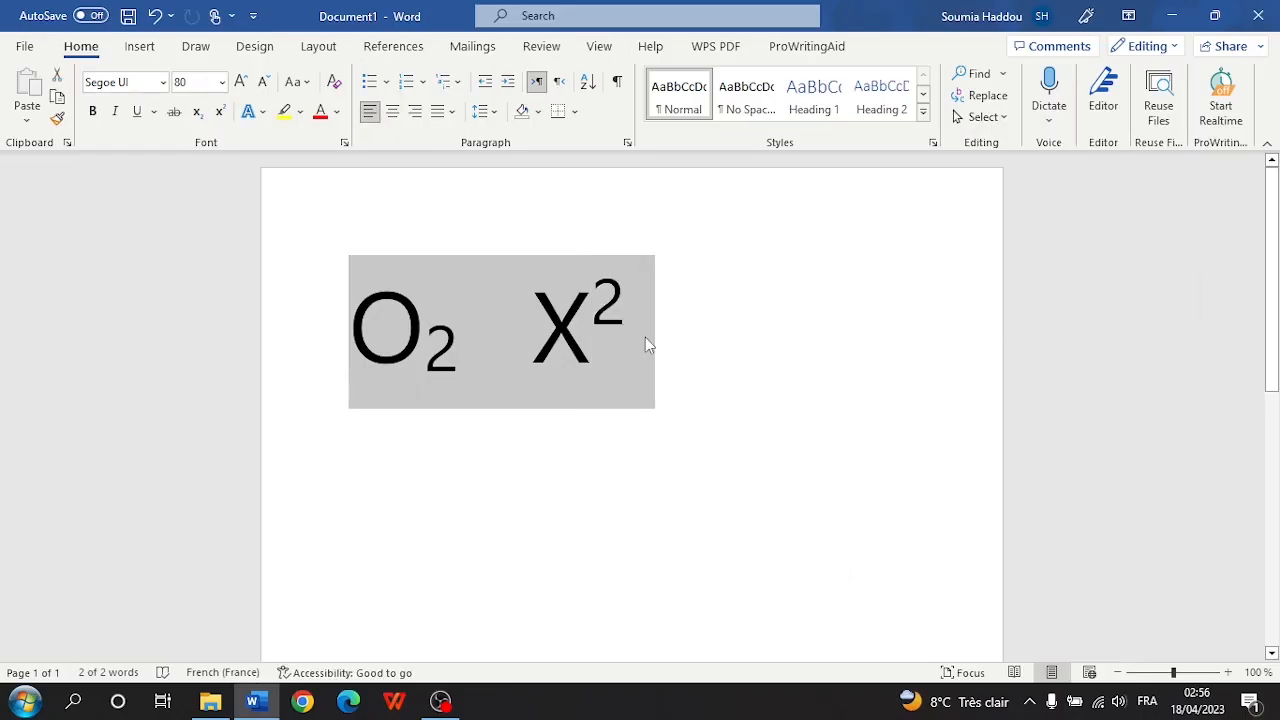
- Type 'Hello', select it and give it a yellow highlight
text(Hello)
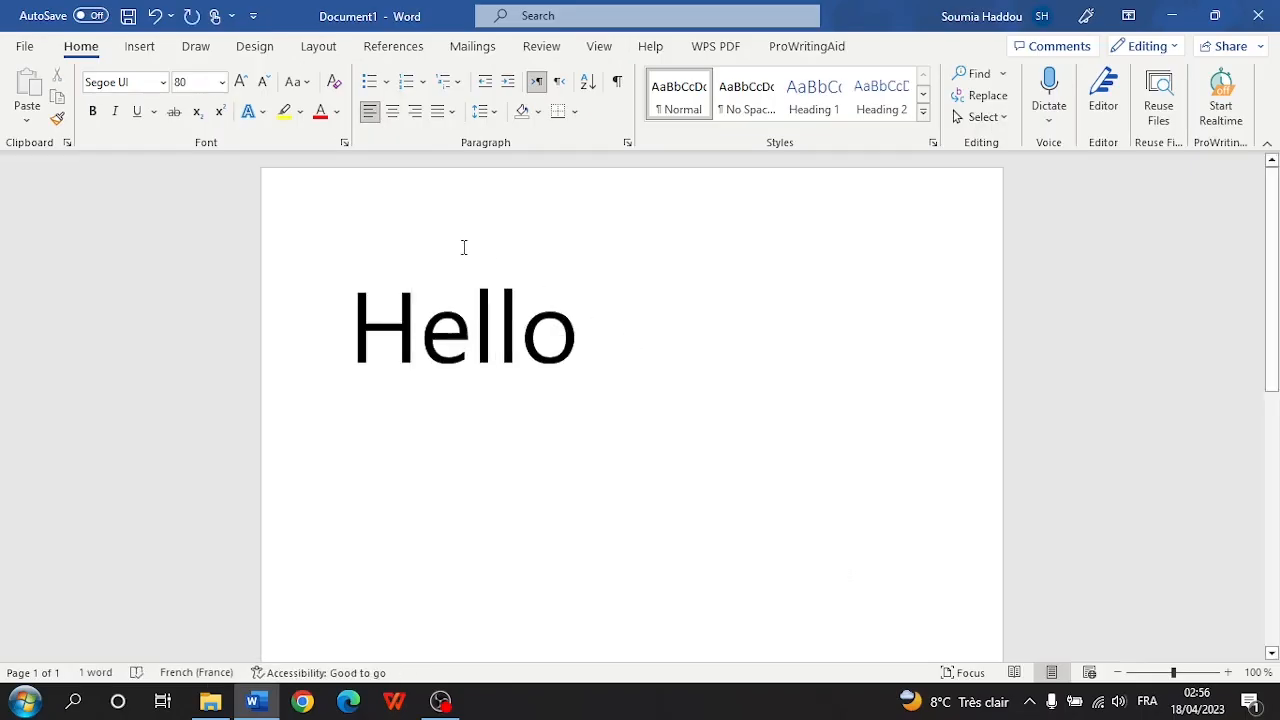
click(463, 345)
double_click(463, 348)
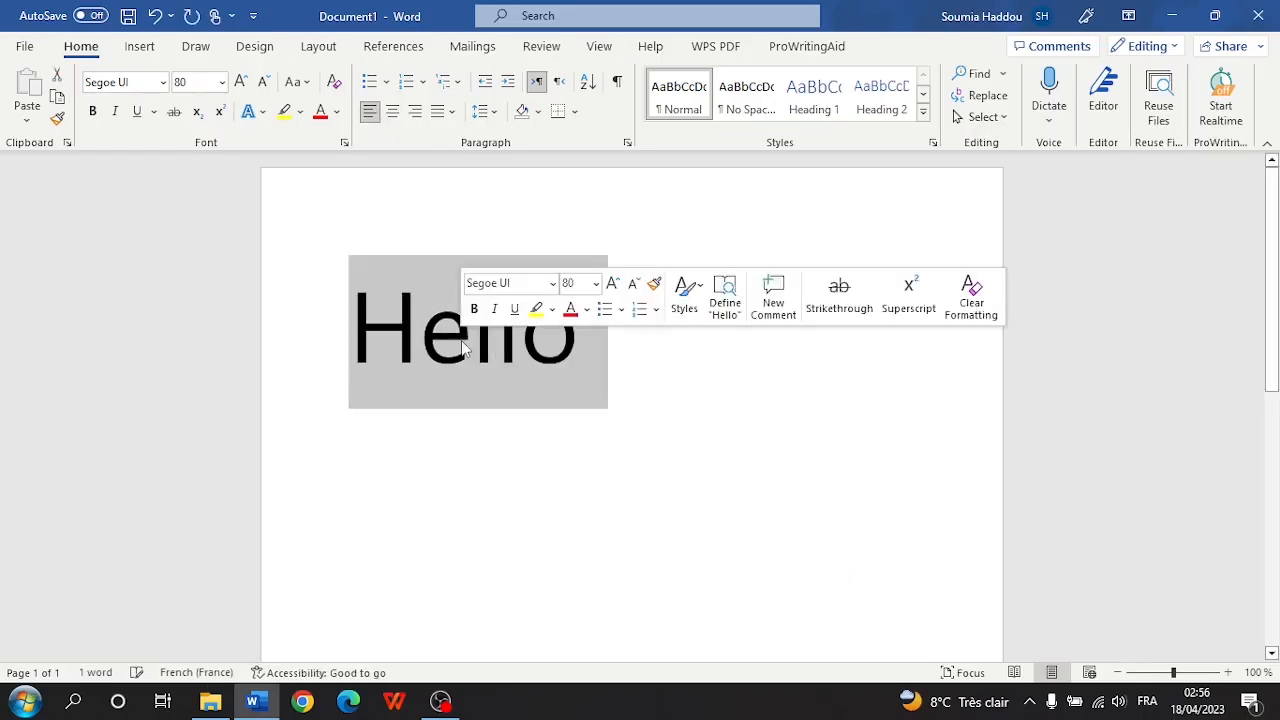
click(300, 112)
click(291, 147)
- Clear the highlight from all text, leaving Hello plain black, and reselect the line
key(ctrl+a)
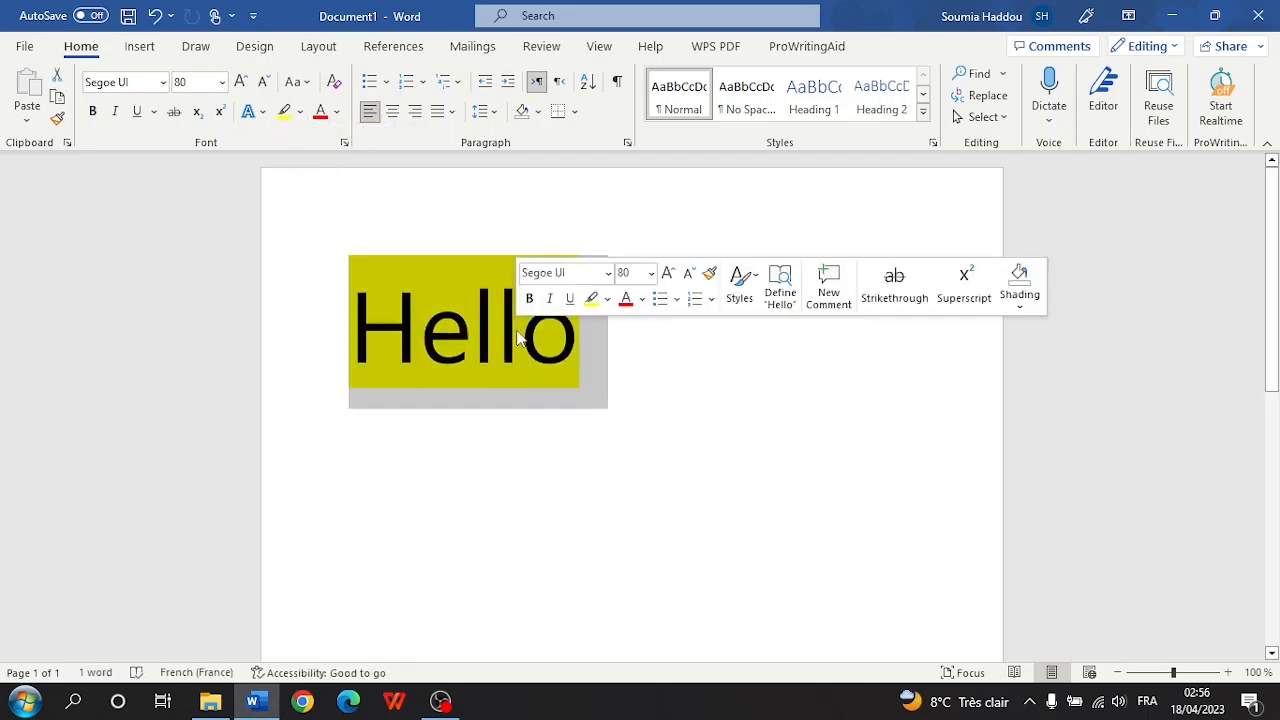
click(300, 112)
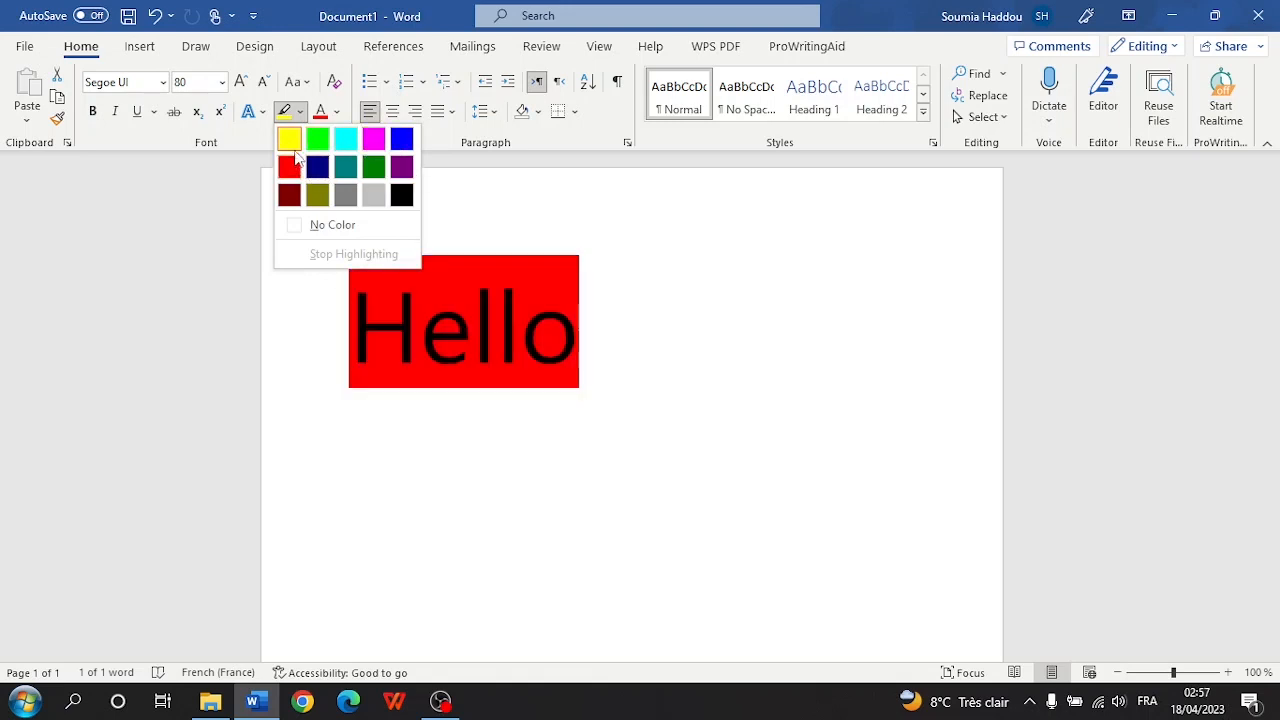
click(293, 143)
triple_click(416, 323)
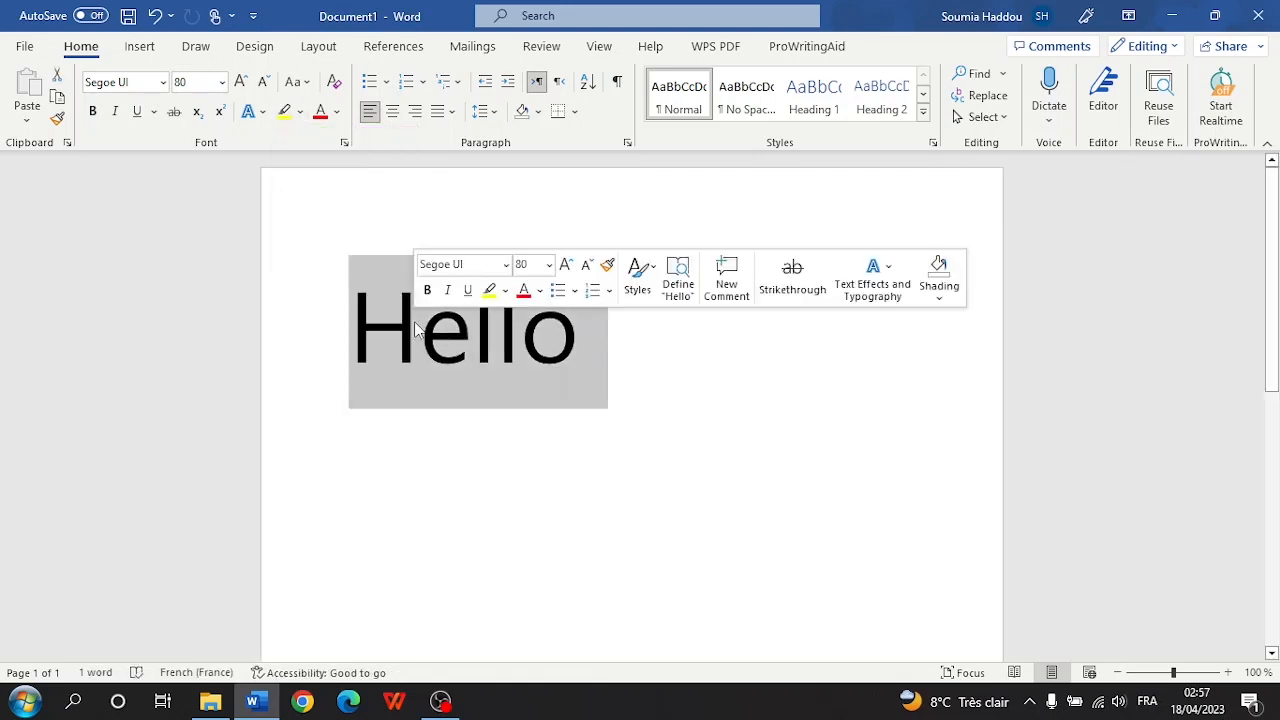
click(338, 112)
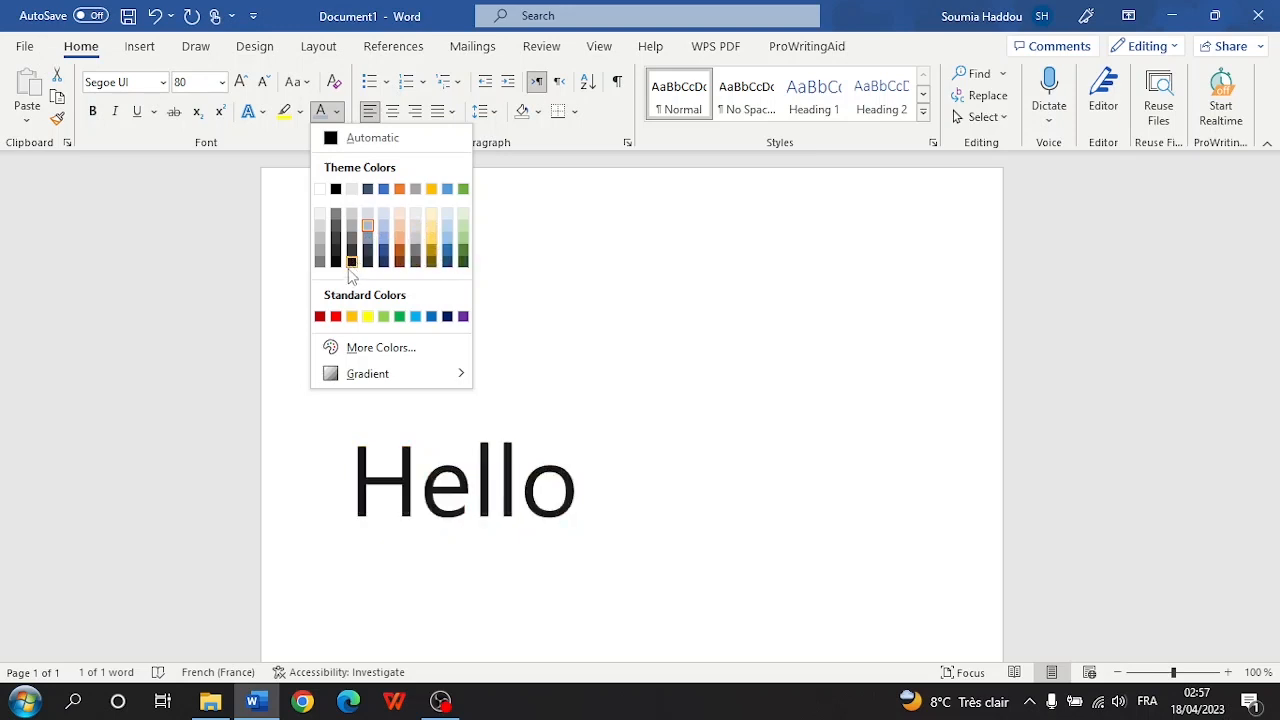
- Pick purple #571B93 (RGB 87, 27, 147) in the custom Colors picker and select its Hex value
click(376, 348)
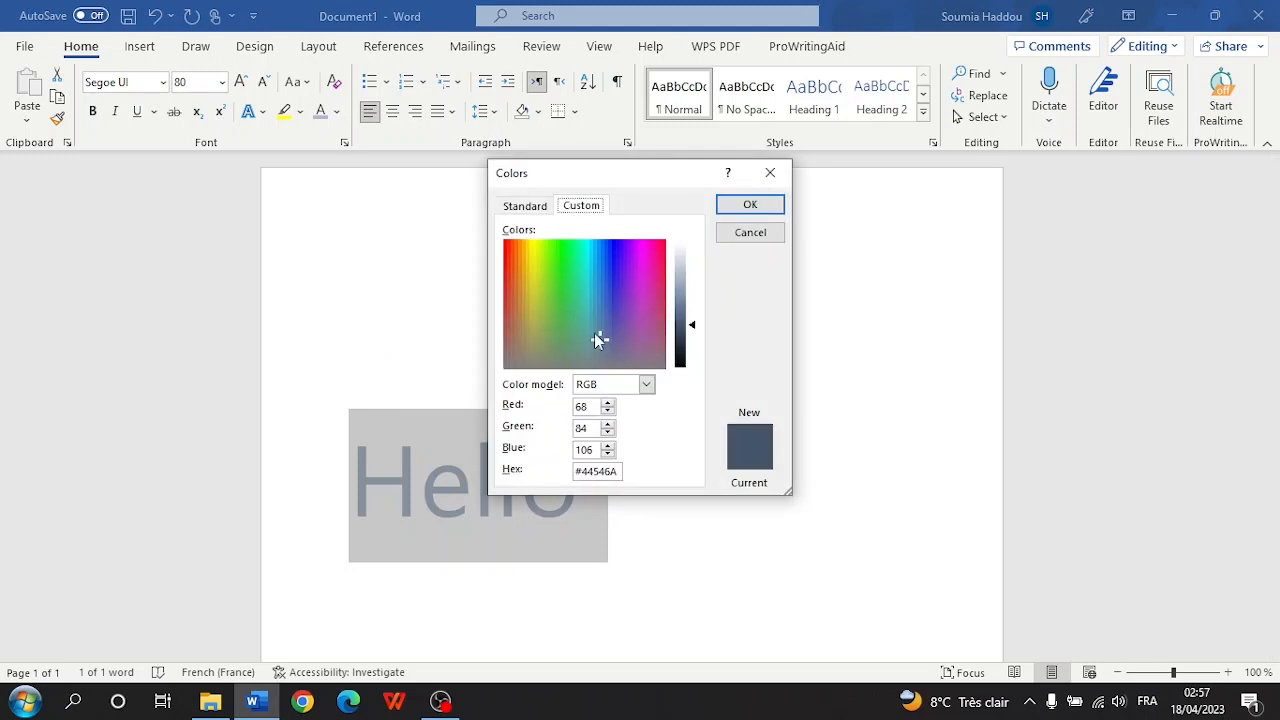
drag(597, 340, 623, 280)
double_click(612, 474)
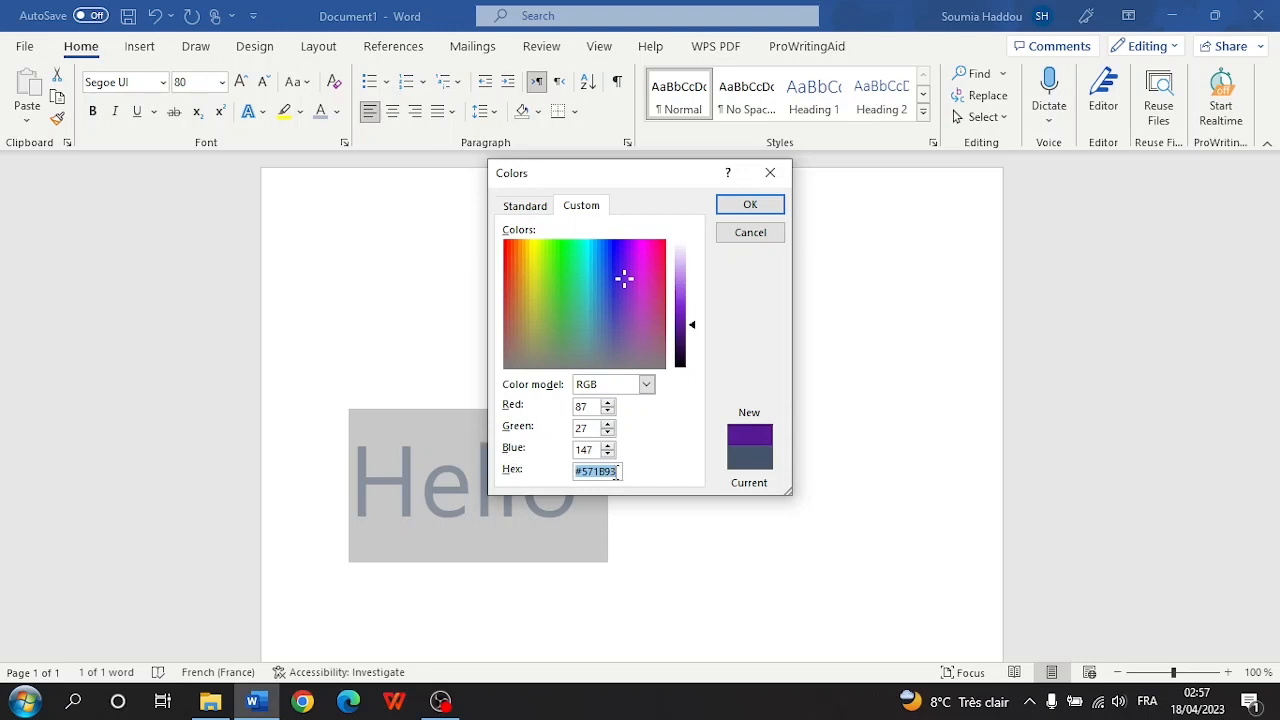
click(302, 701)
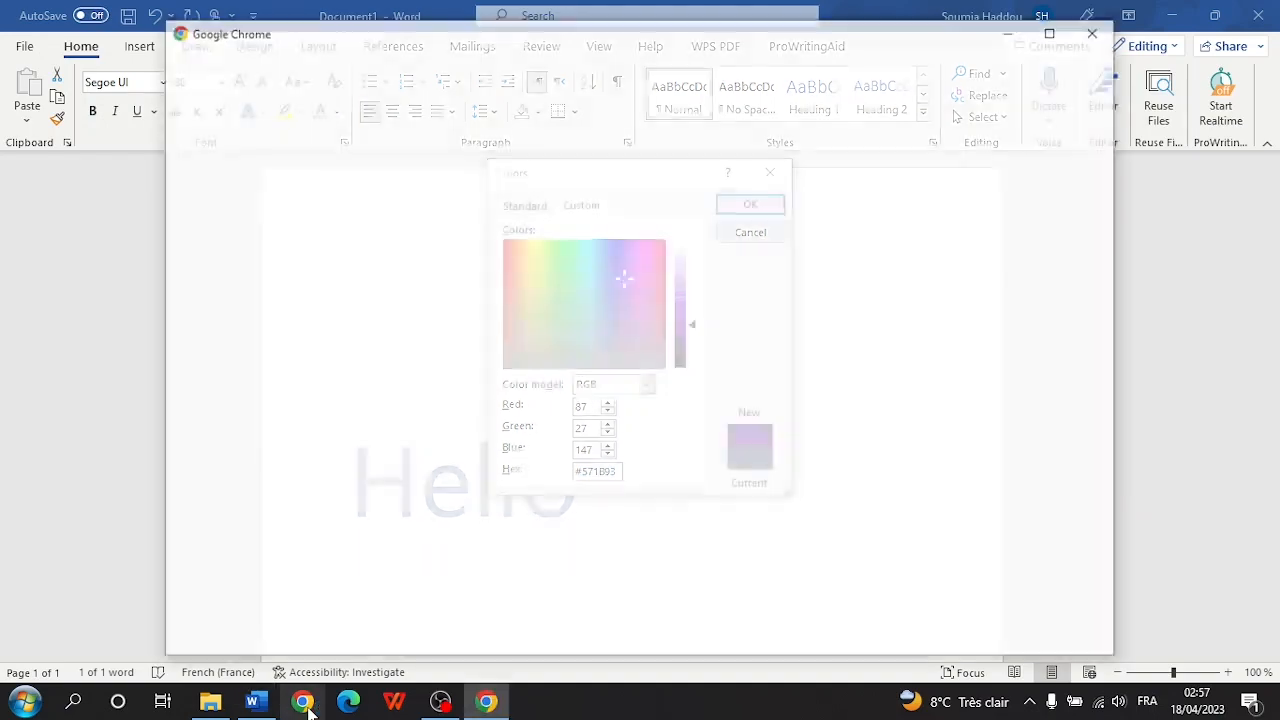
- Search Google in Chrome for 'military green hex' and copy the code #4b5320
click(551, 406)
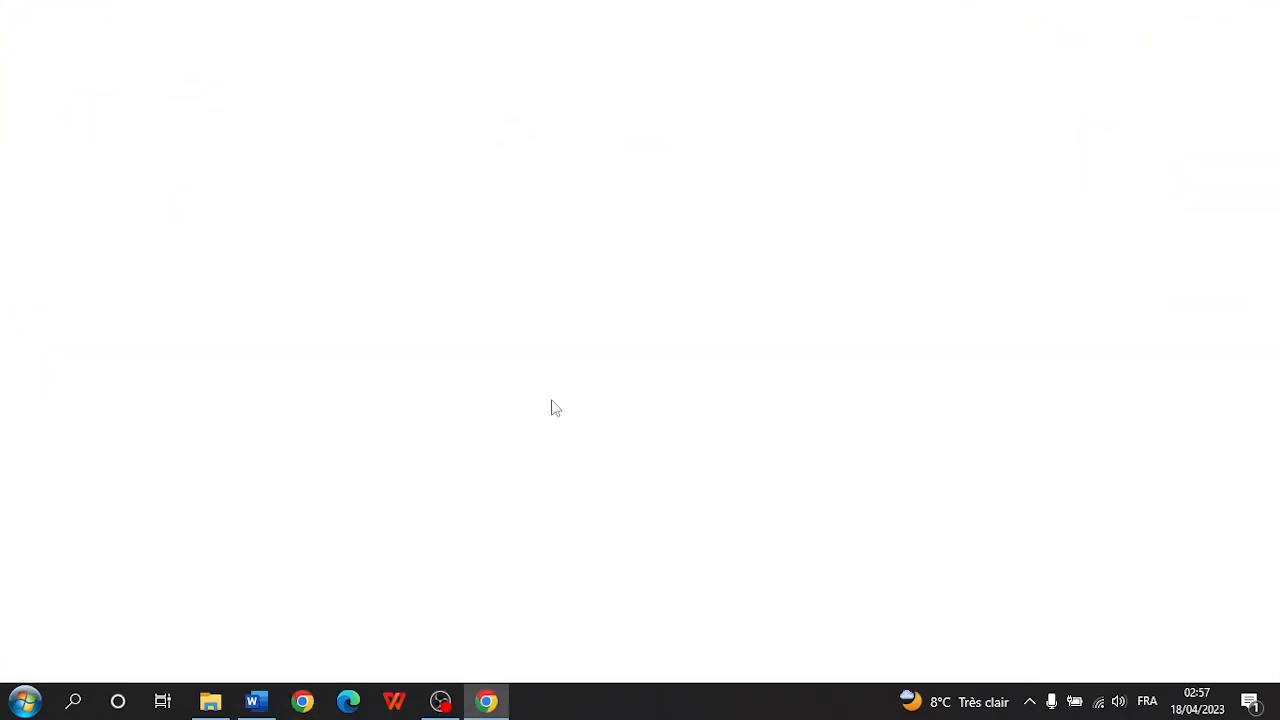
click(323, 14)
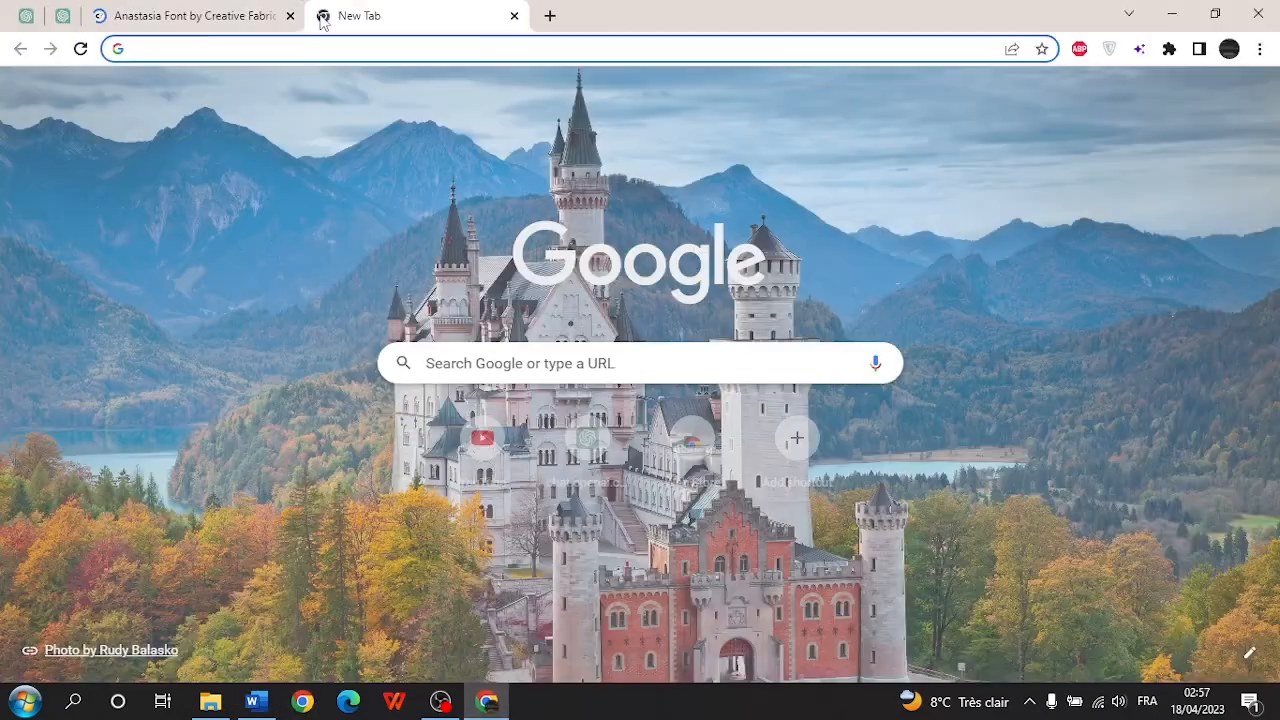
text(milit)
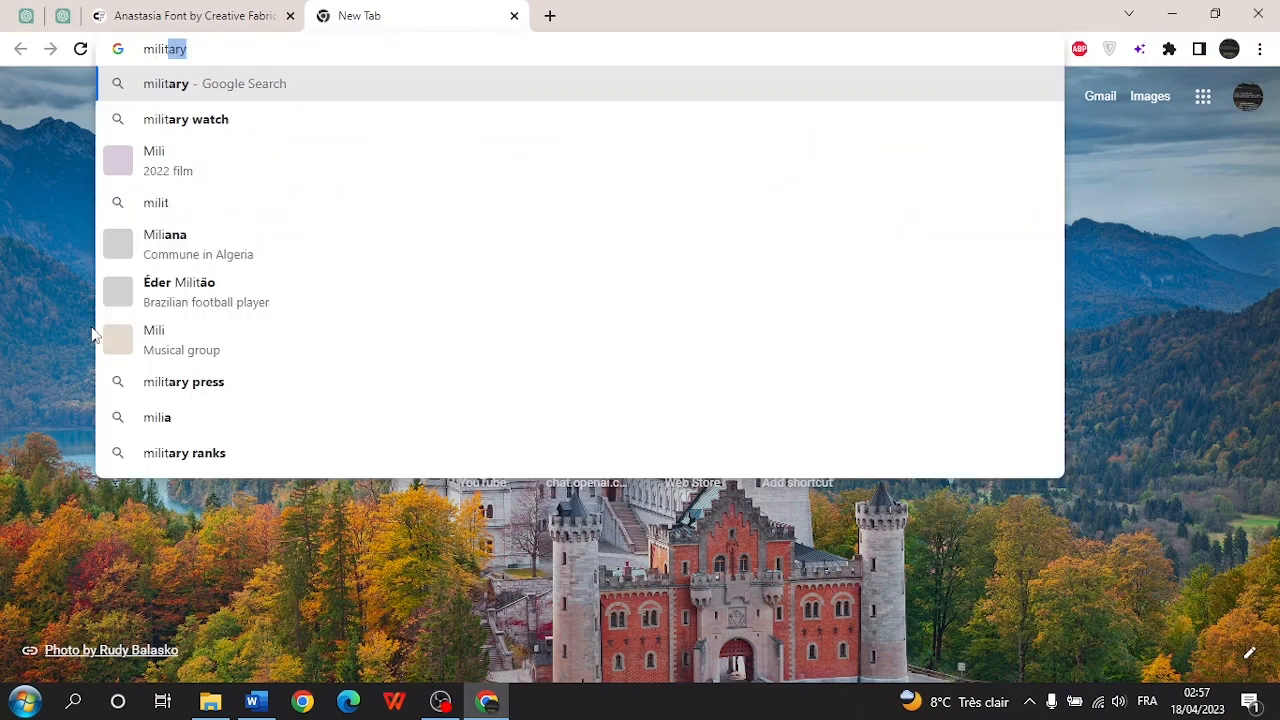
text(ary green hex)
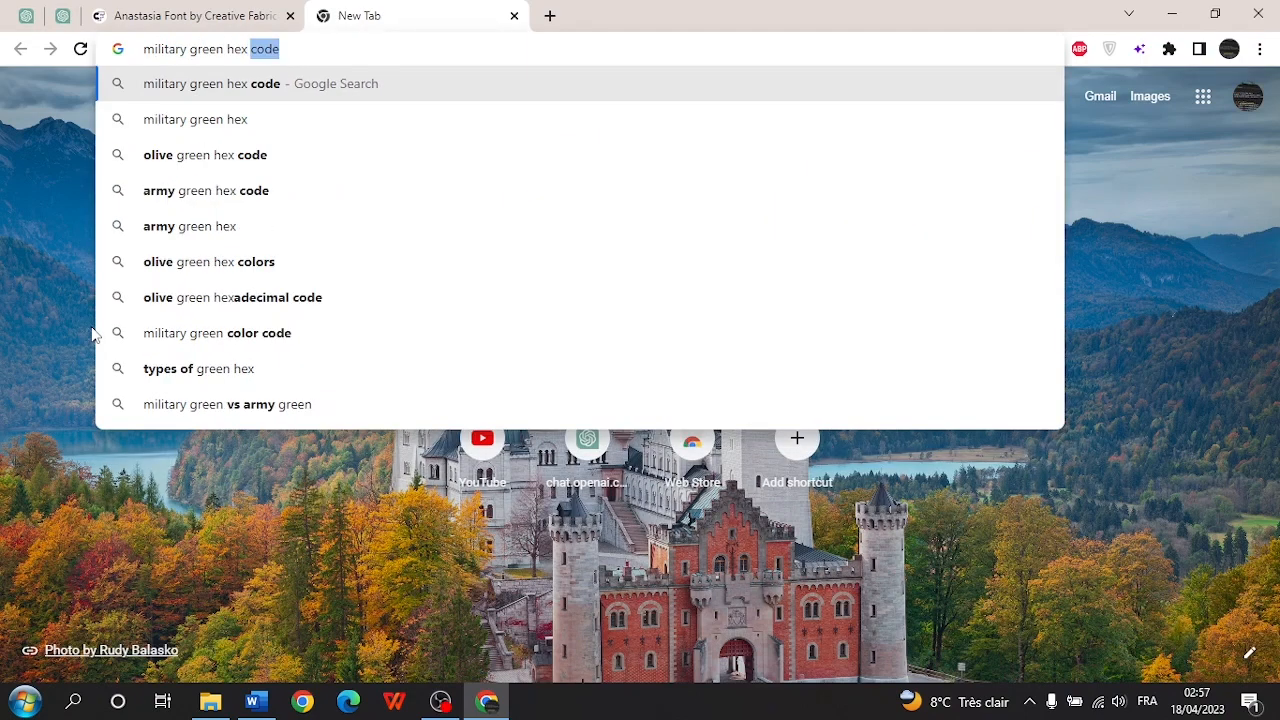
key(Return)
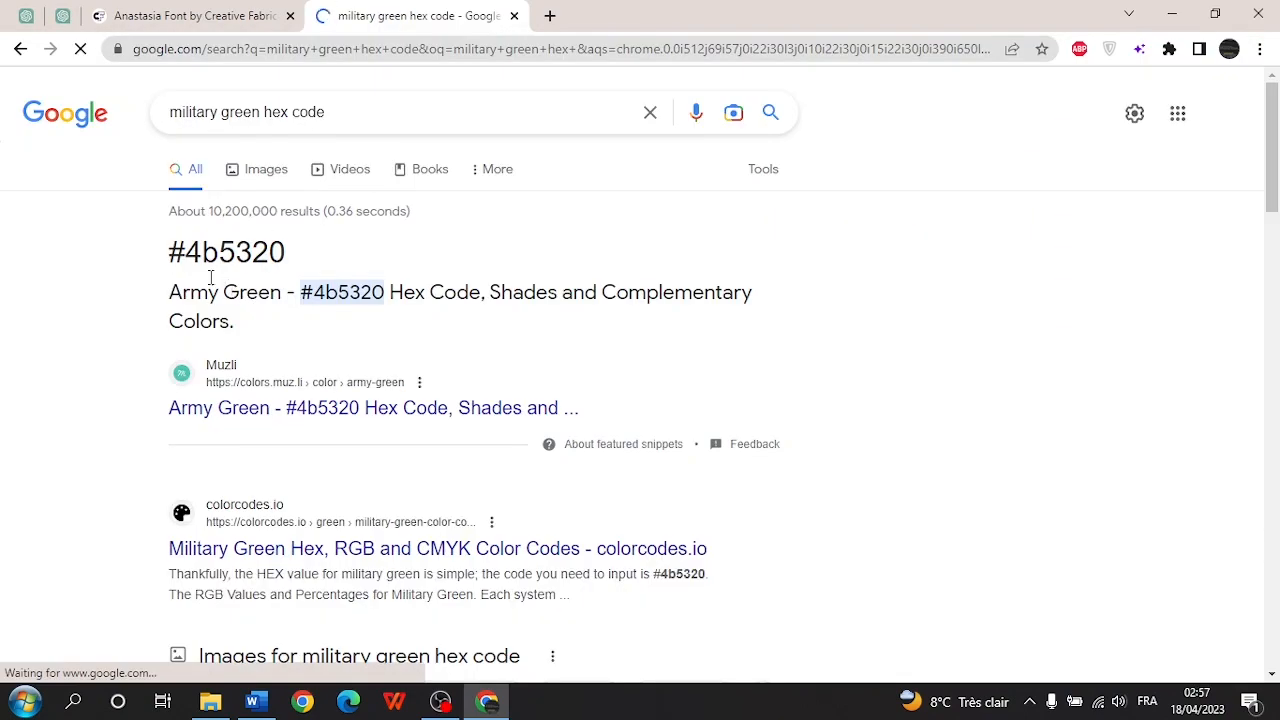
drag(166, 252, 290, 262)
right_click(272, 260)
click(300, 271)
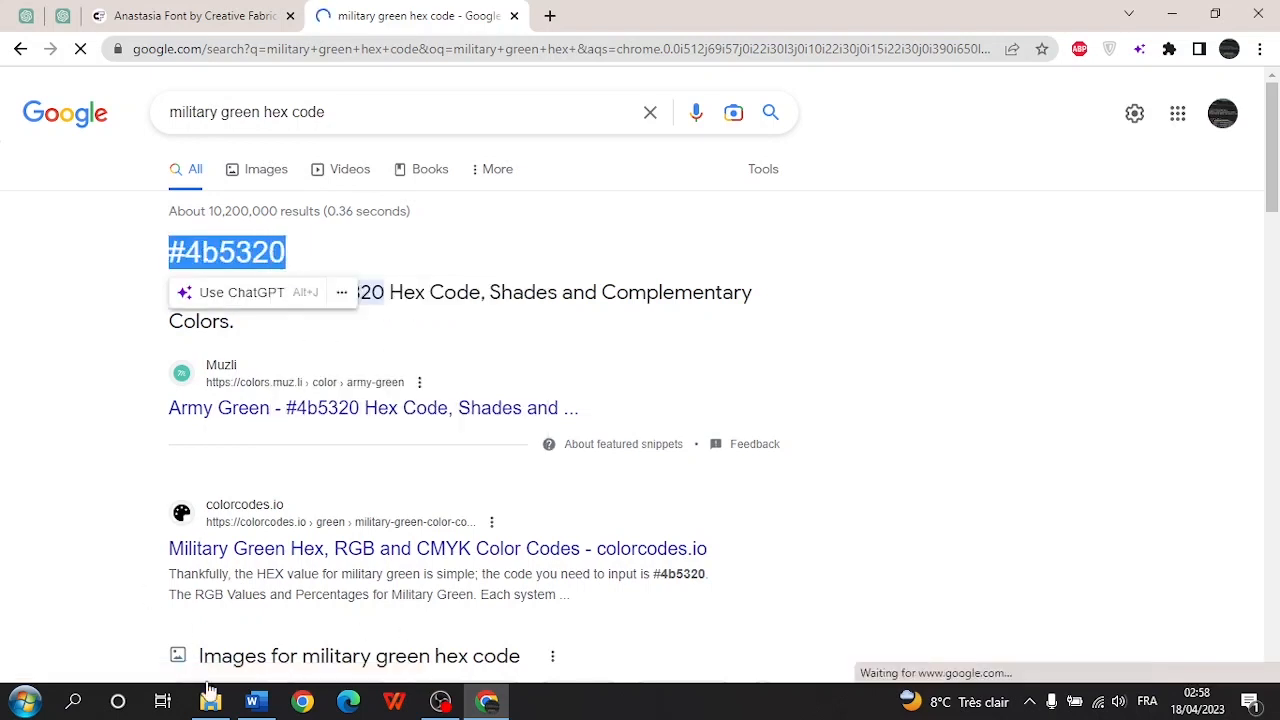
- Paste #4b5320 into Word's Hex field to colour Hello military green
click(255, 702)
right_click(596, 472)
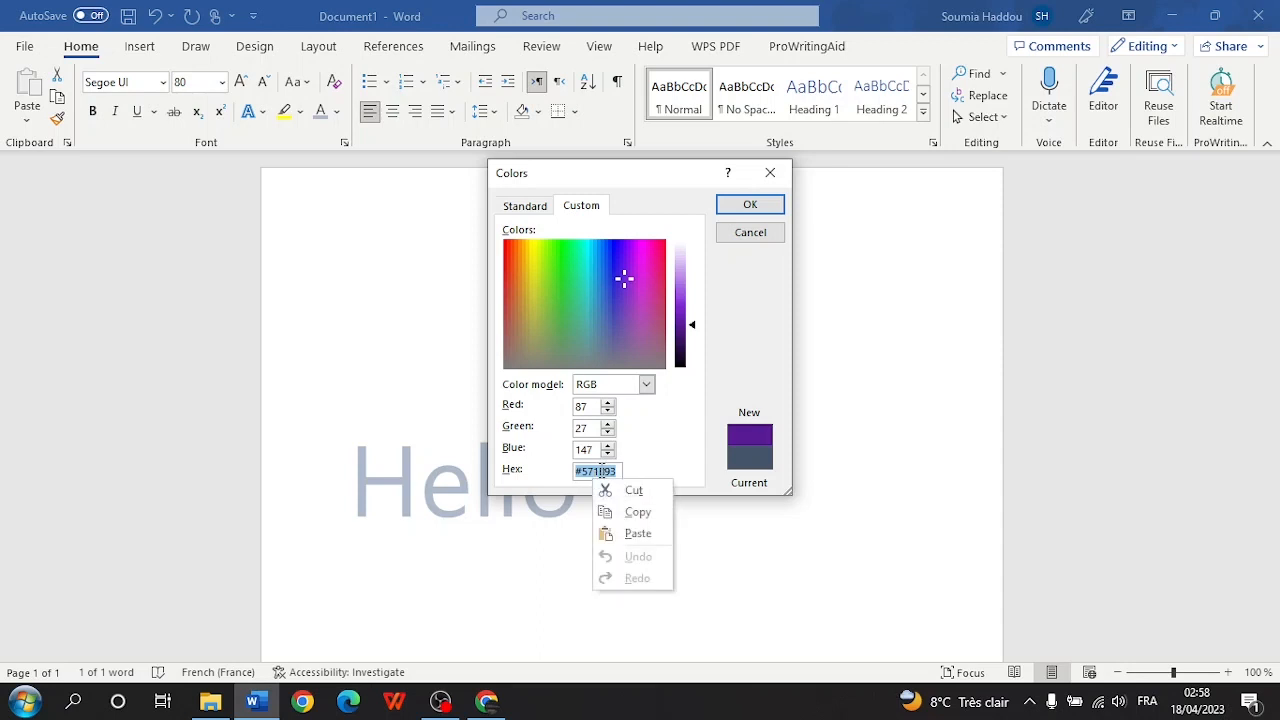
click(622, 533)
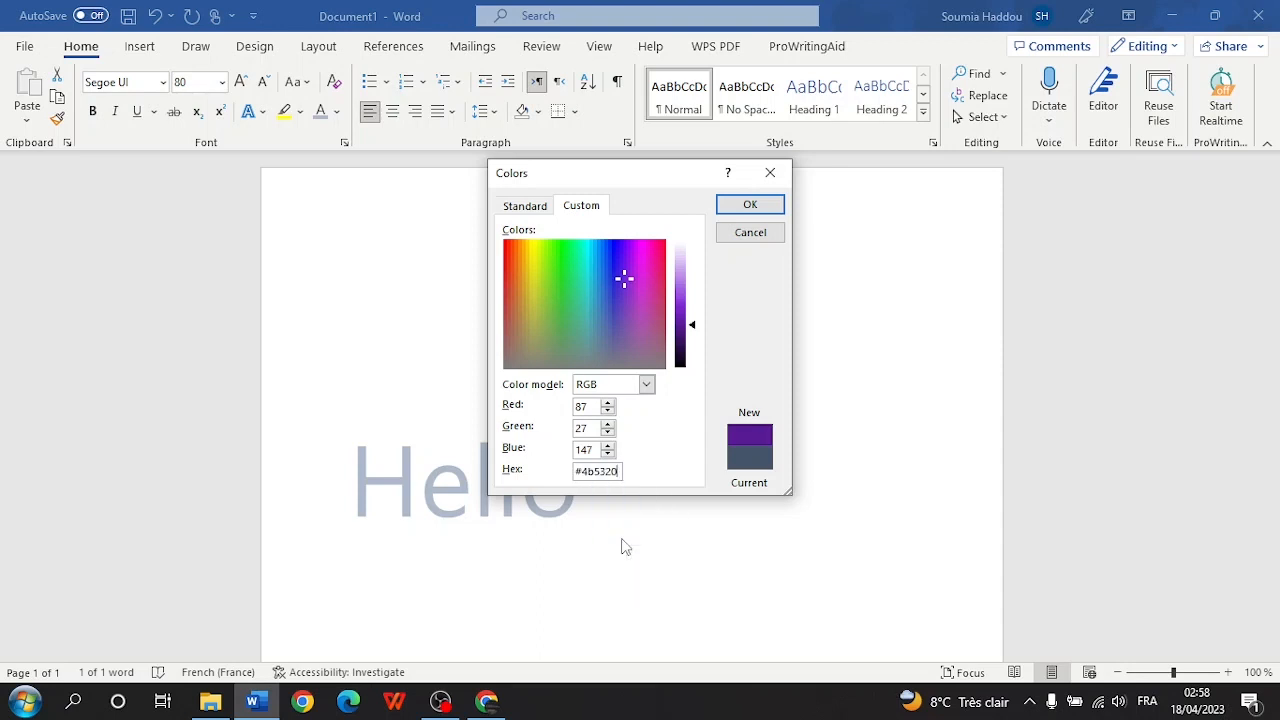
click(750, 204)
key(Right)
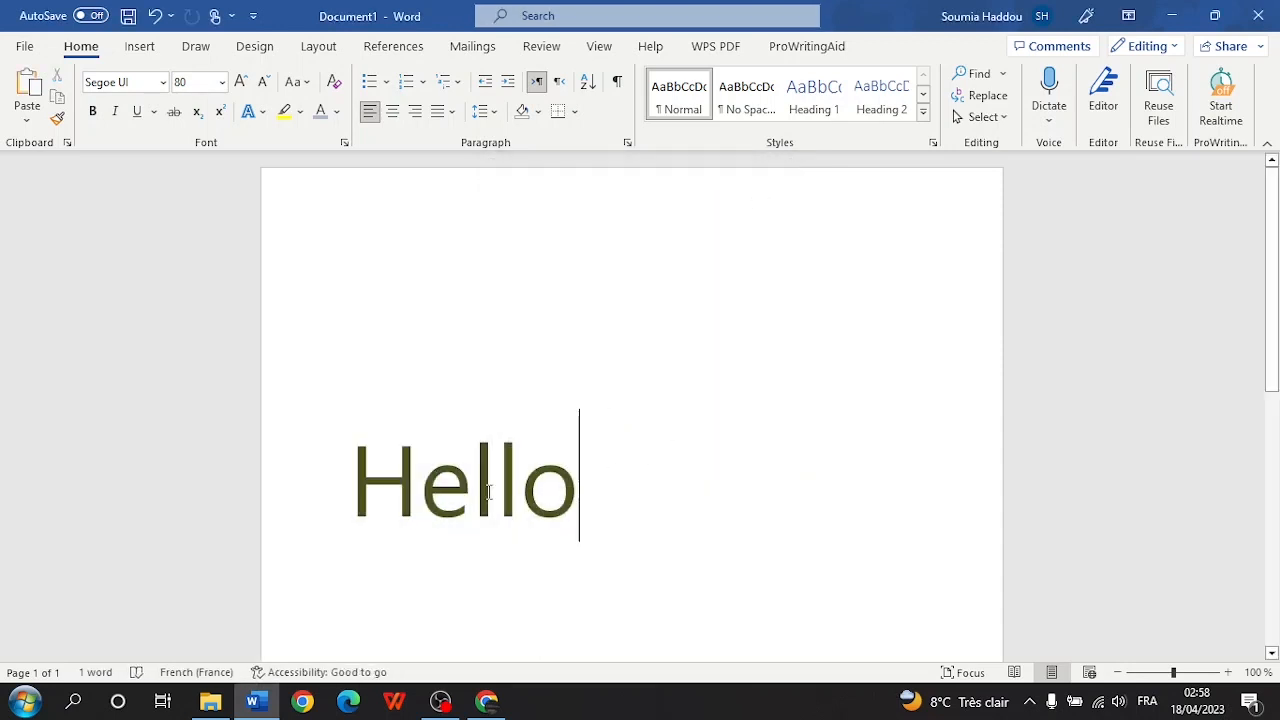
click(383, 473)
- Recolour Hello dark plum purple #611352 (RGB 97, 19, 82) from the custom colour spectrum
key(ctrl+a)
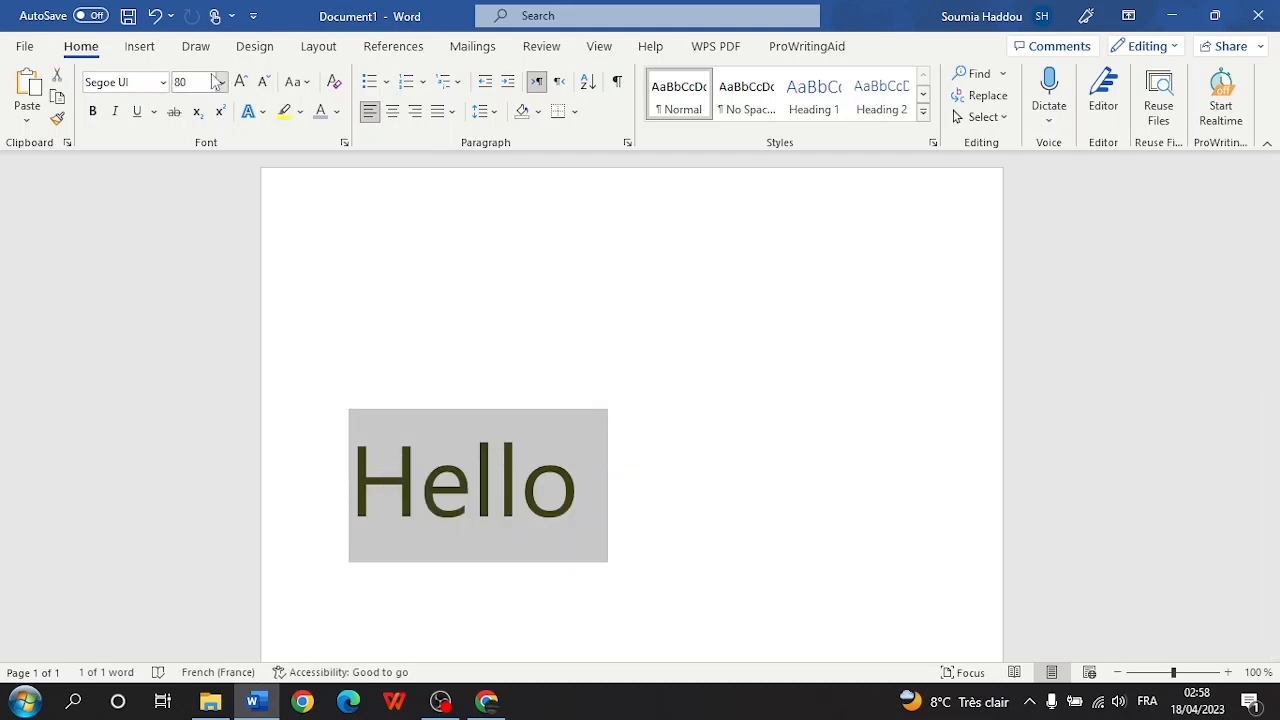
click(336, 112)
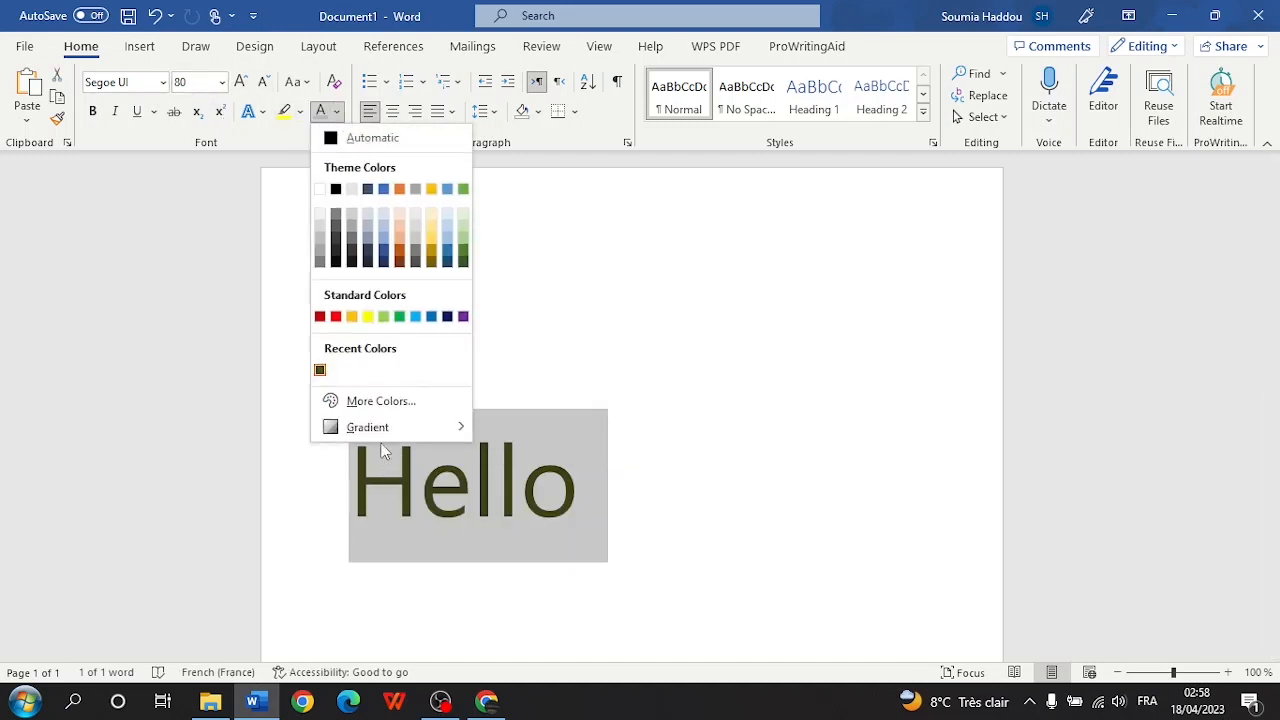
click(379, 405)
click(527, 208)
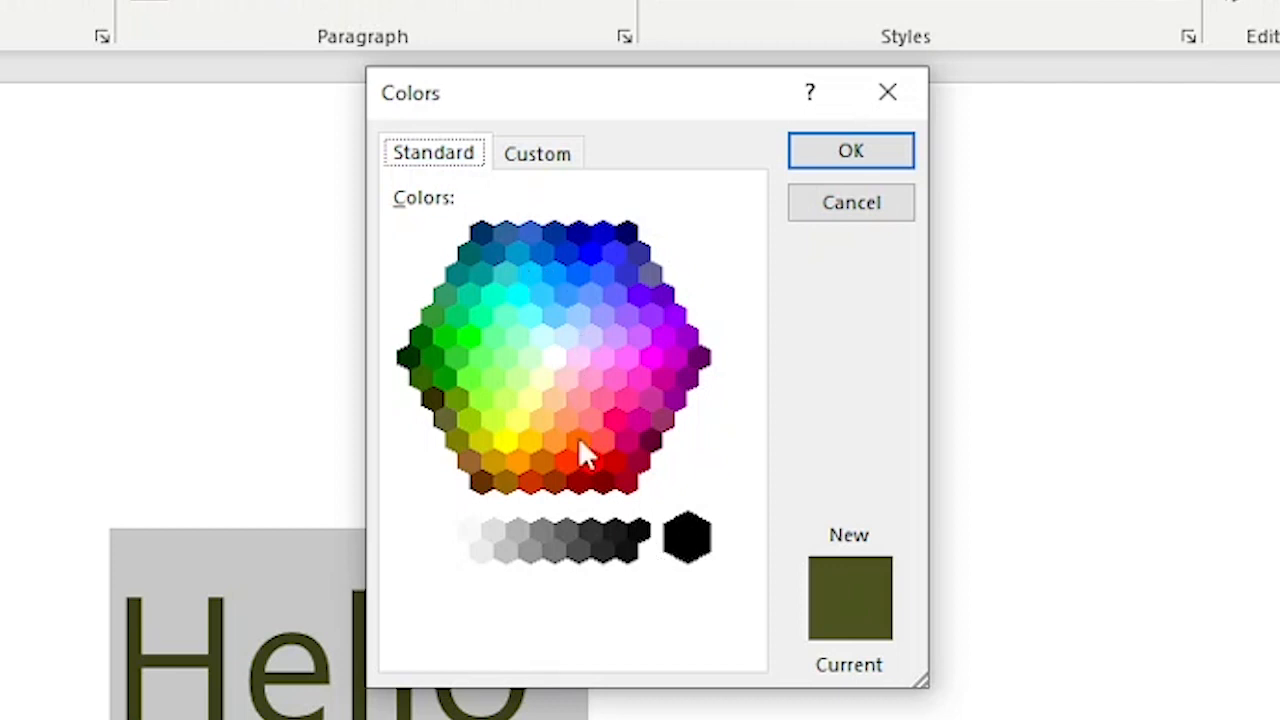
click(557, 158)
drag(455, 346, 653, 291)
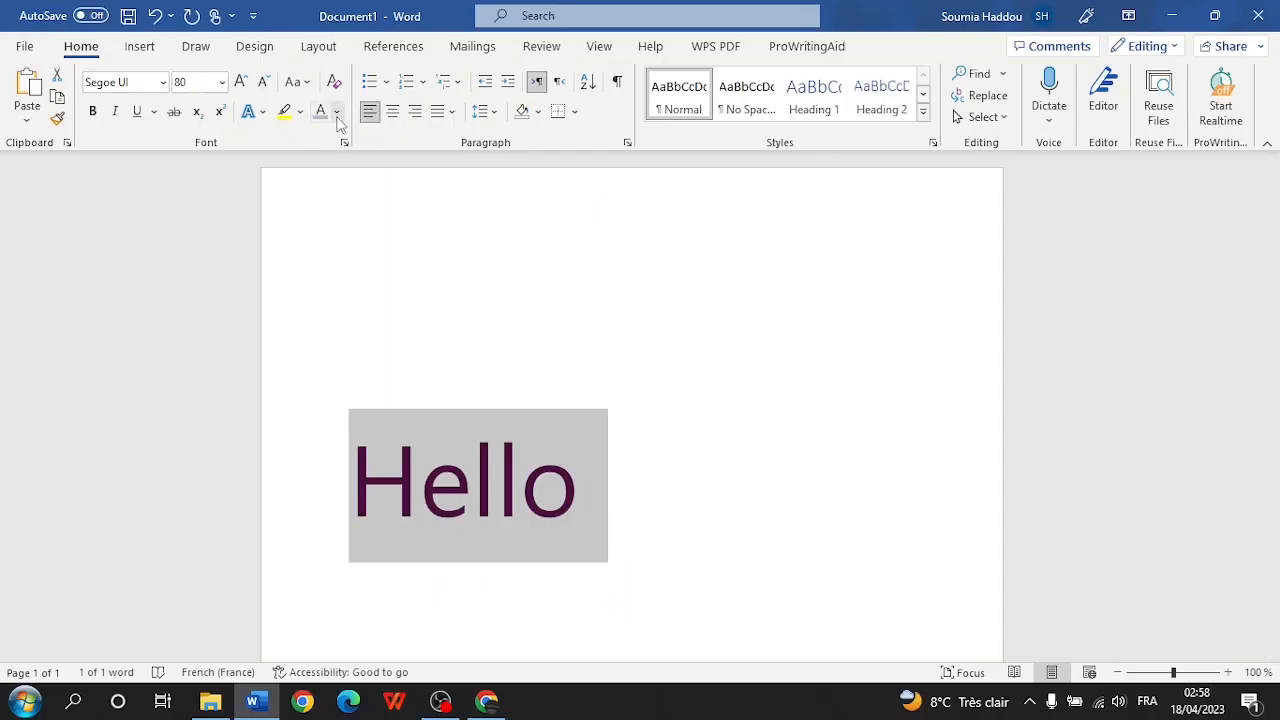
click(339, 114)
mouse_move(398, 432)
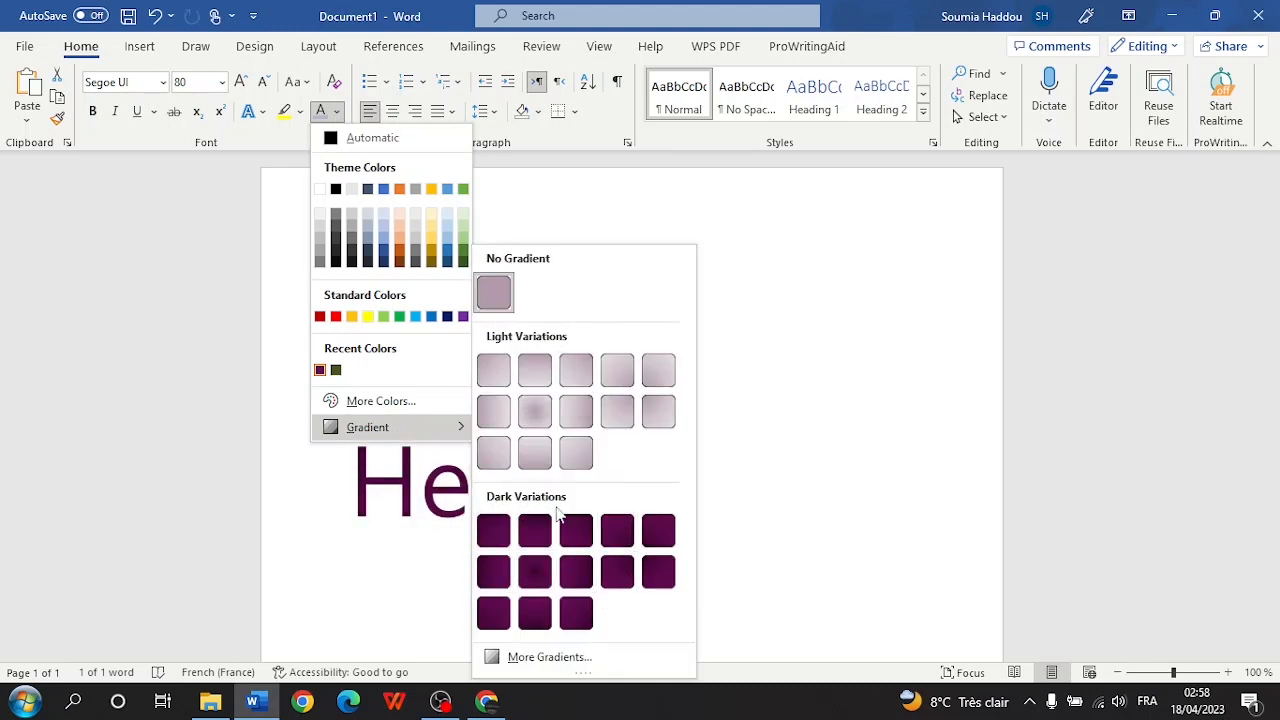
- Switch Hello's text fill to a gradient fill in the full gradient settings
click(549, 657)
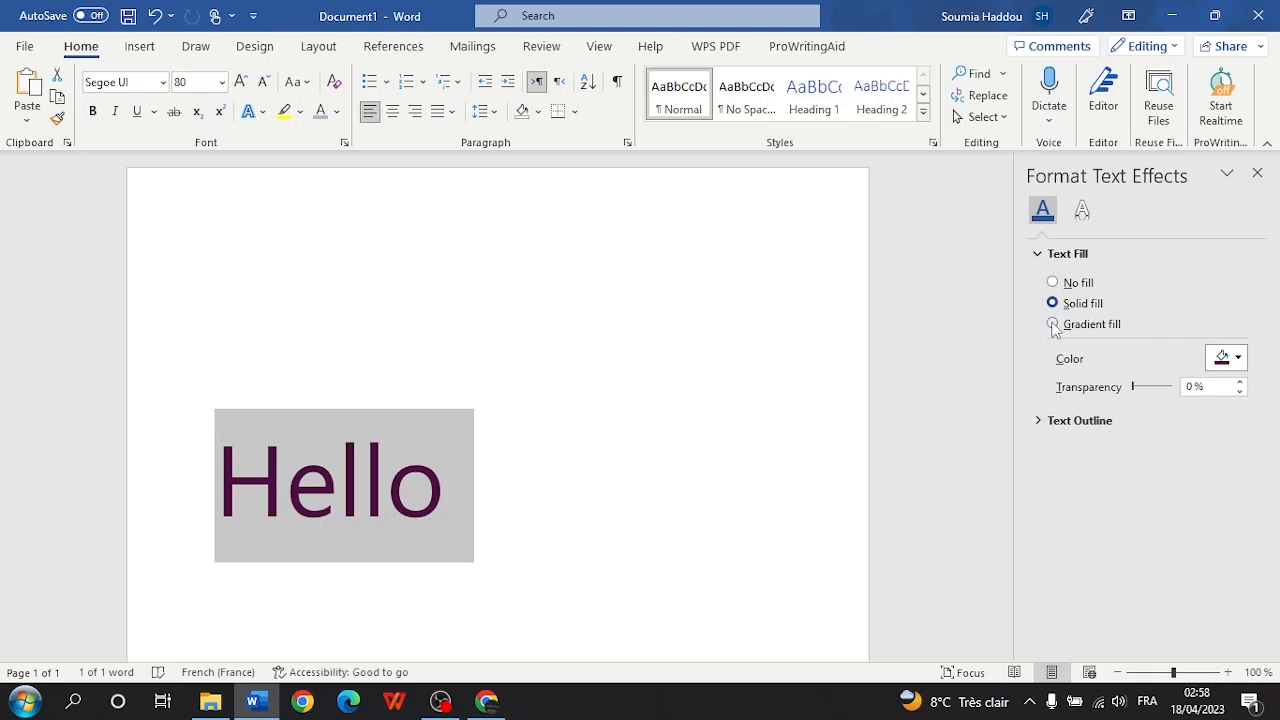
click(1053, 326)
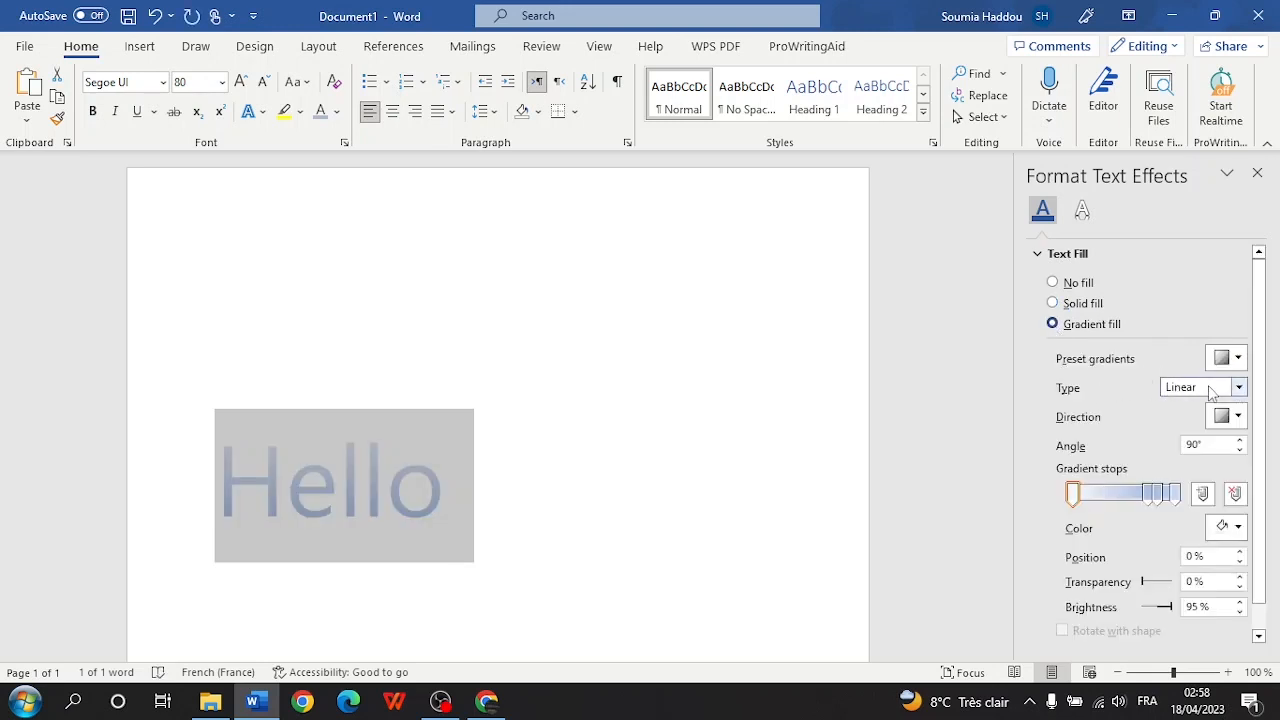
click(1238, 359)
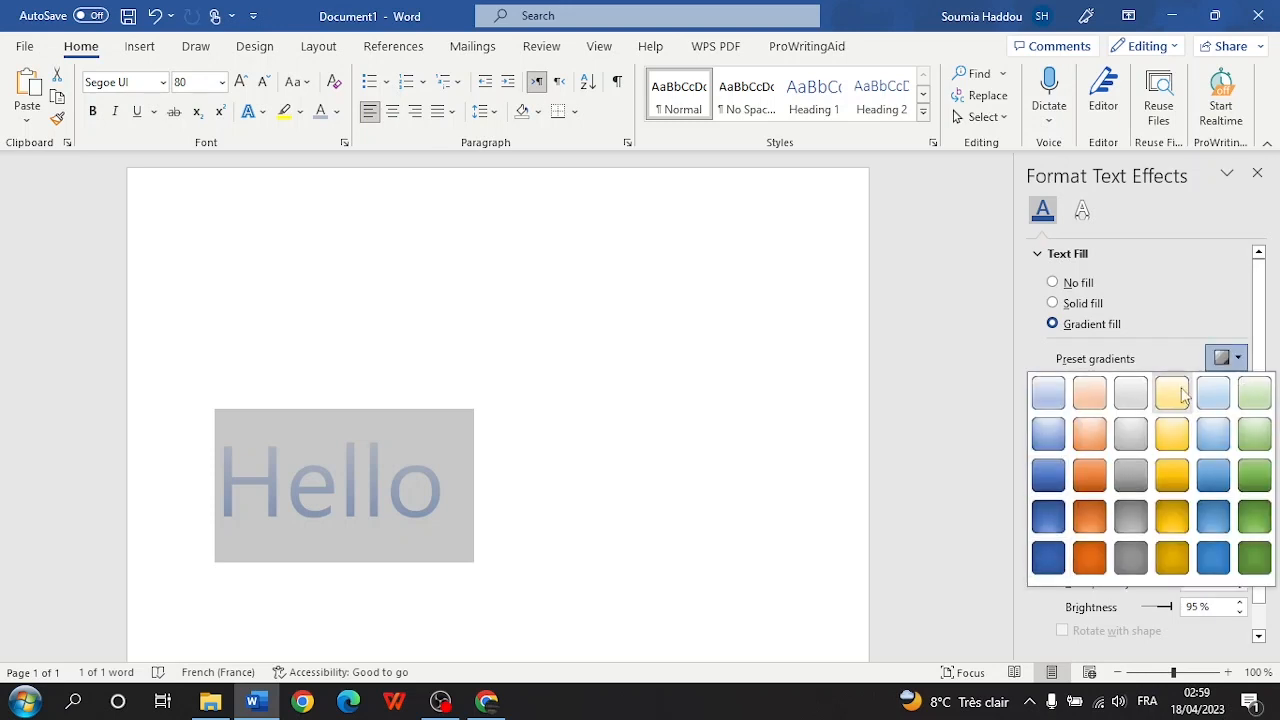
click(1154, 357)
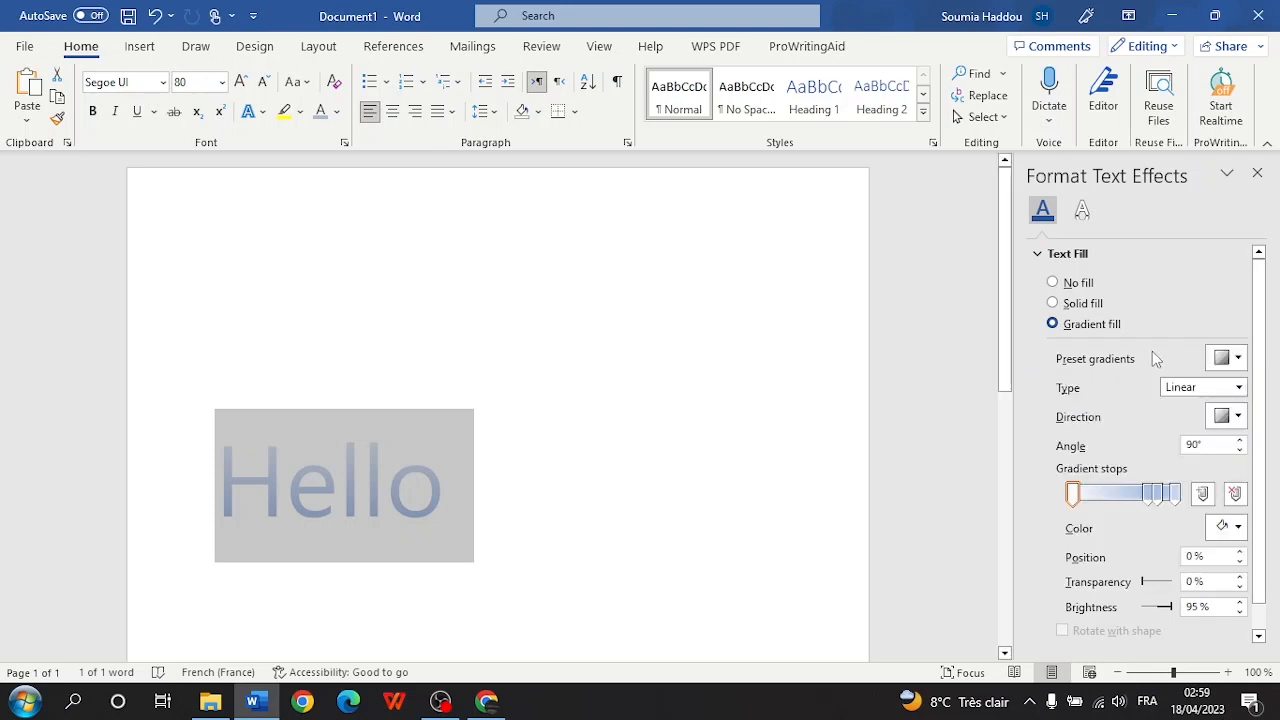
- Make the first gradient stop red and the 100% stop yellow
click(1074, 497)
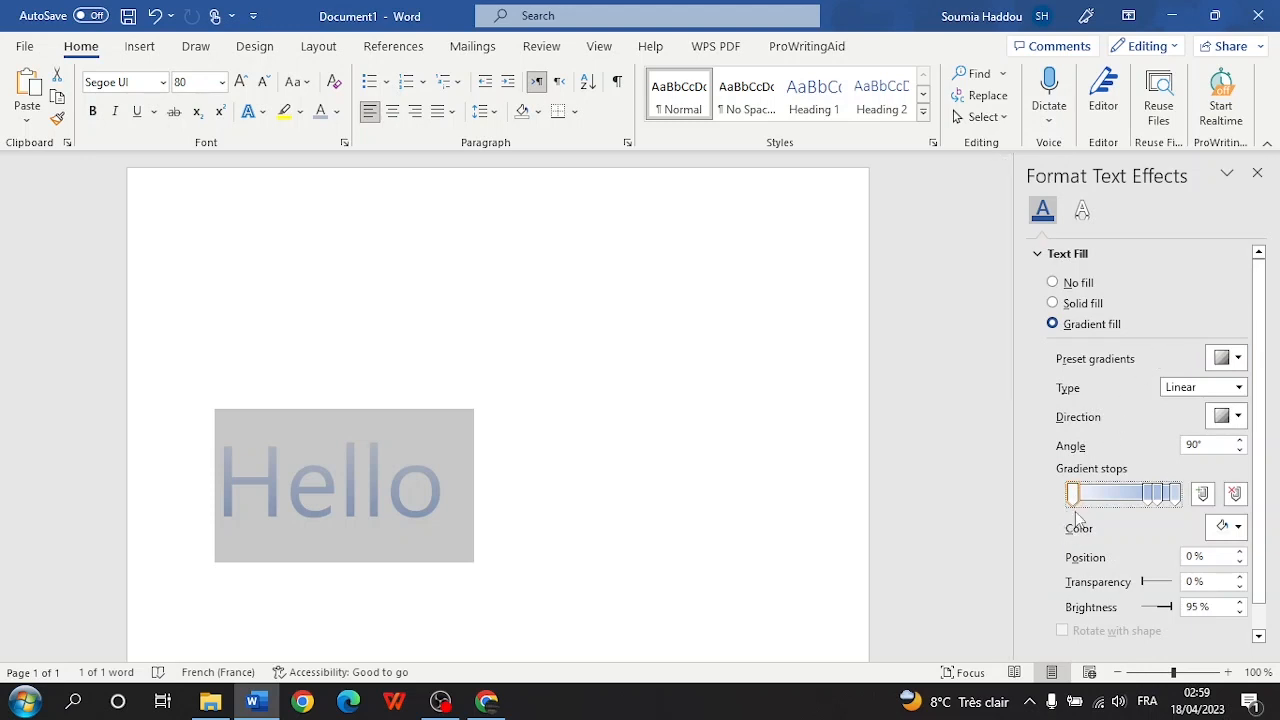
click(1155, 497)
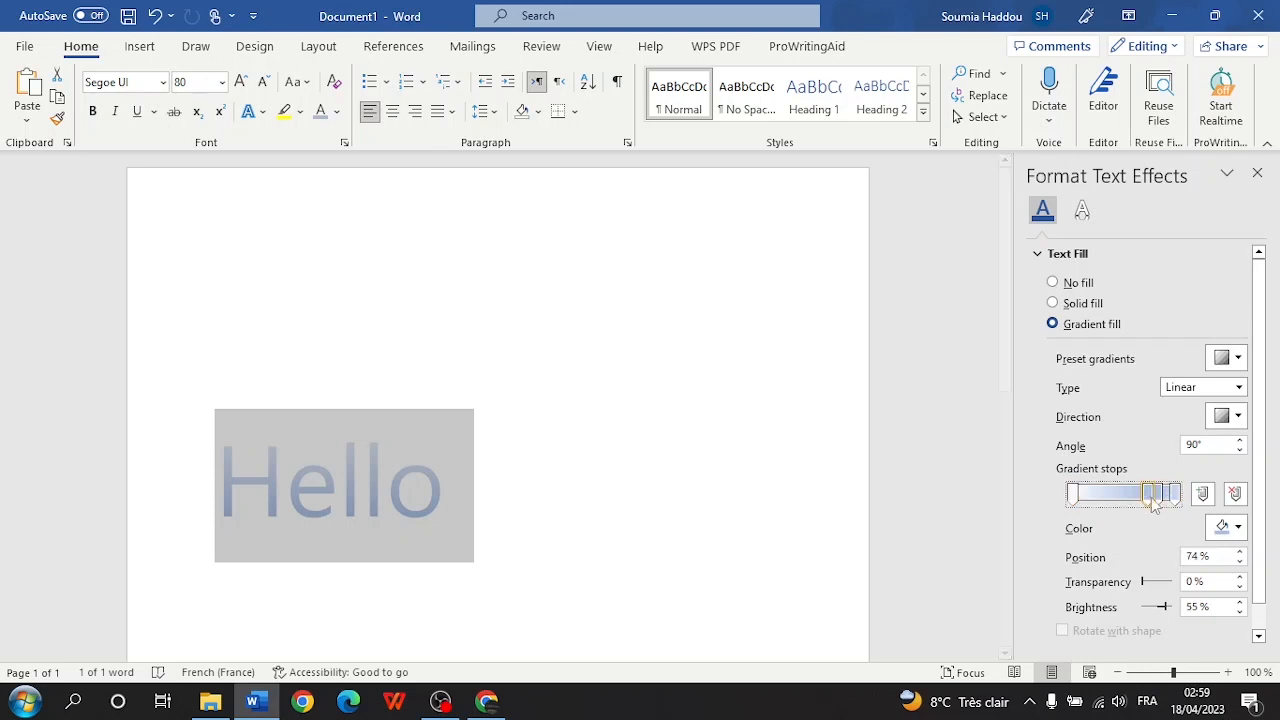
click(1228, 527)
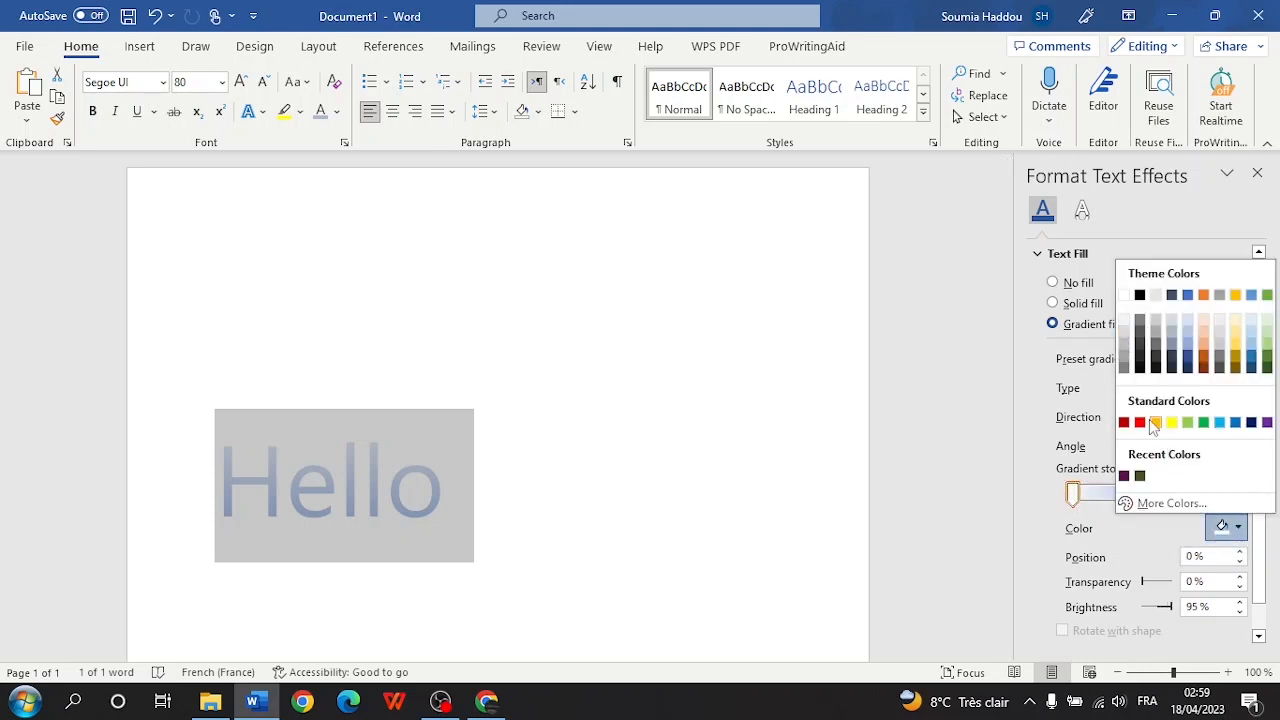
click(1139, 422)
click(1181, 497)
click(1230, 527)
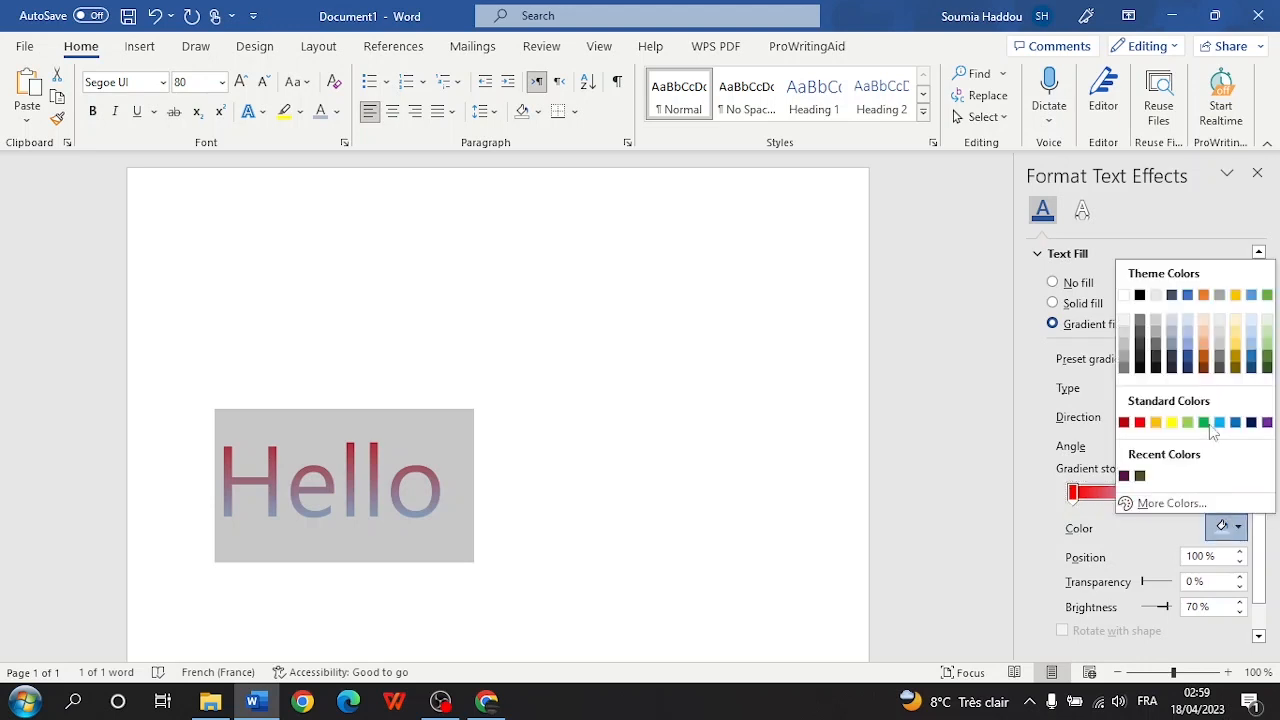
click(1171, 422)
- Colour the 83% and 74% stops orange and move an orange stop to 48%
click(1158, 496)
click(1240, 530)
click(1163, 505)
click(511, 187)
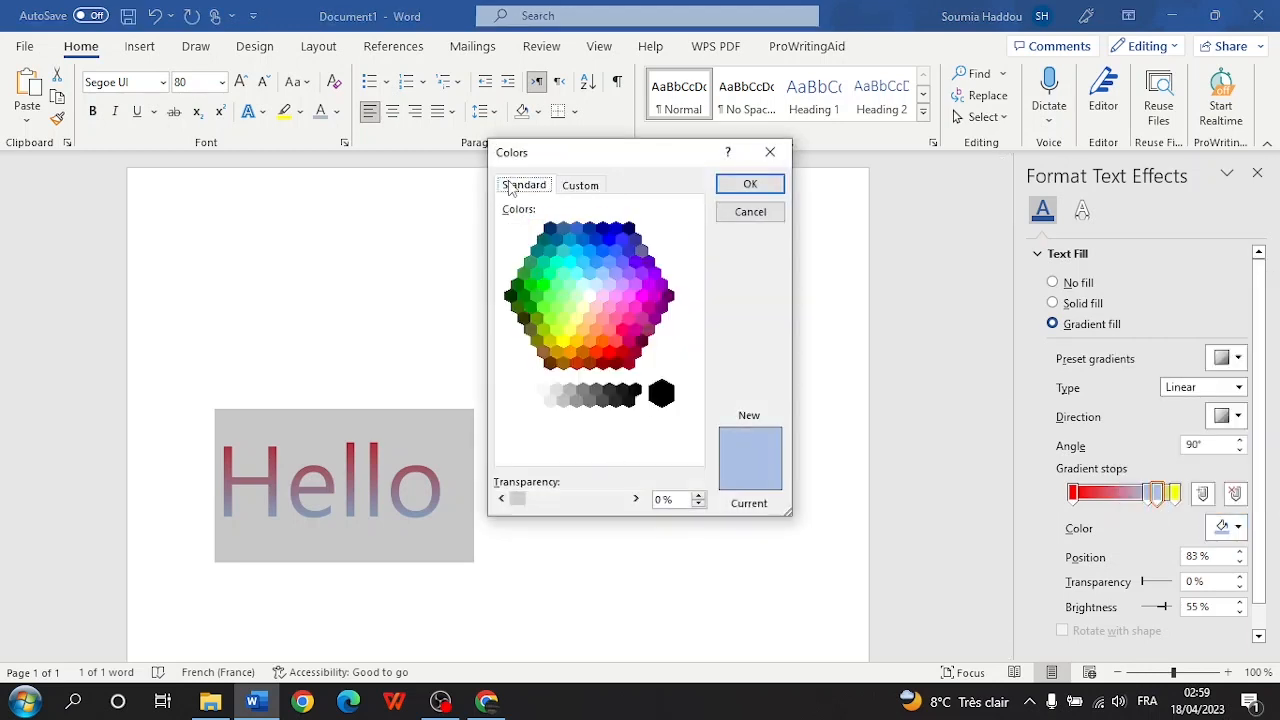
click(607, 337)
click(750, 184)
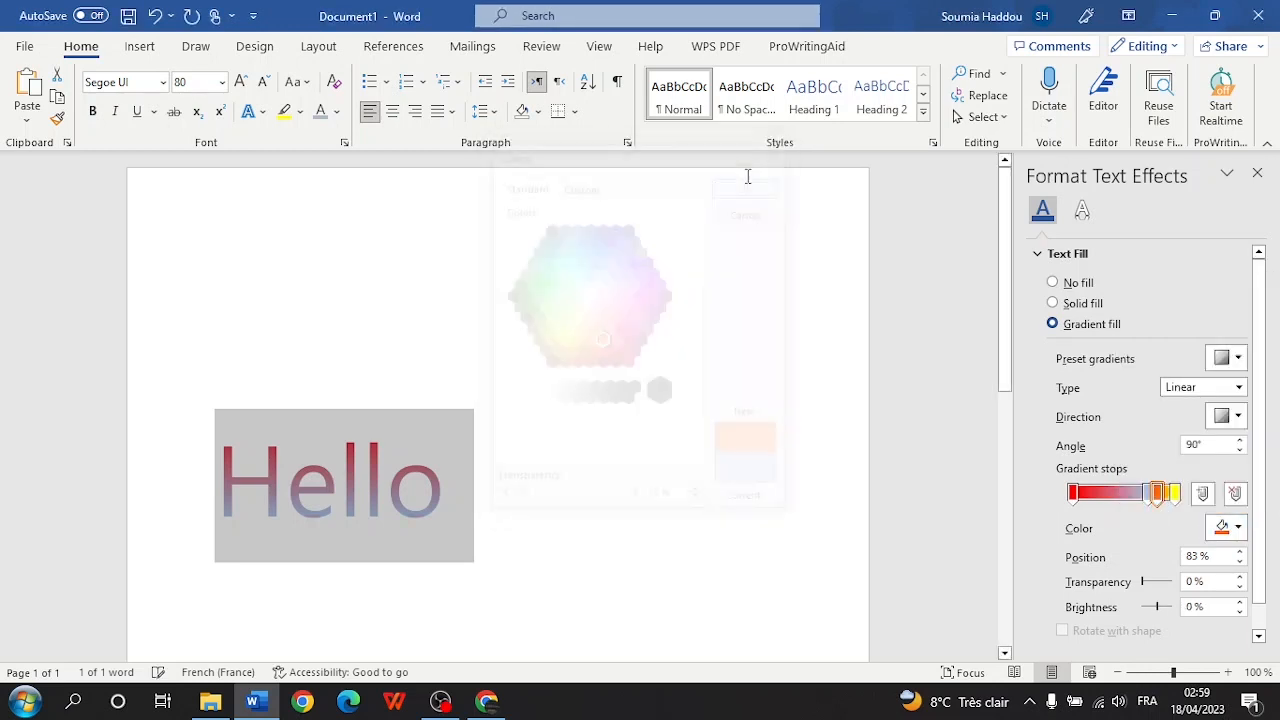
click(1150, 497)
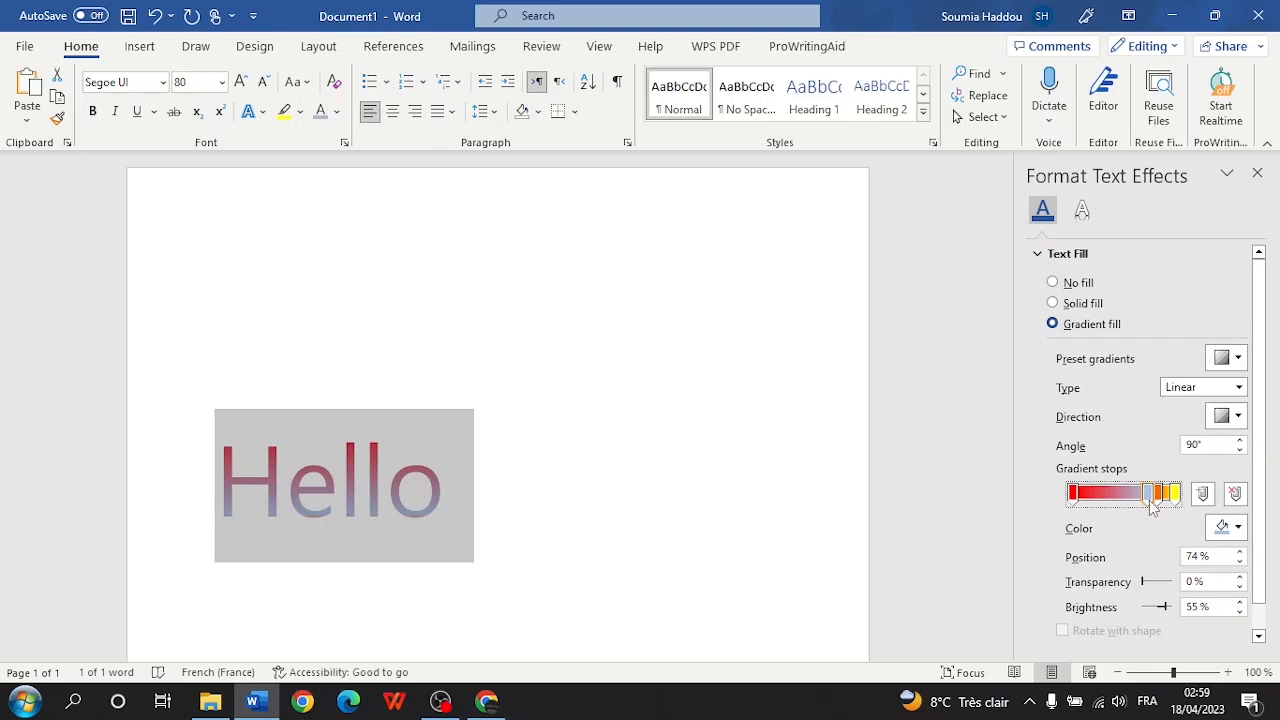
click(1224, 528)
click(1124, 476)
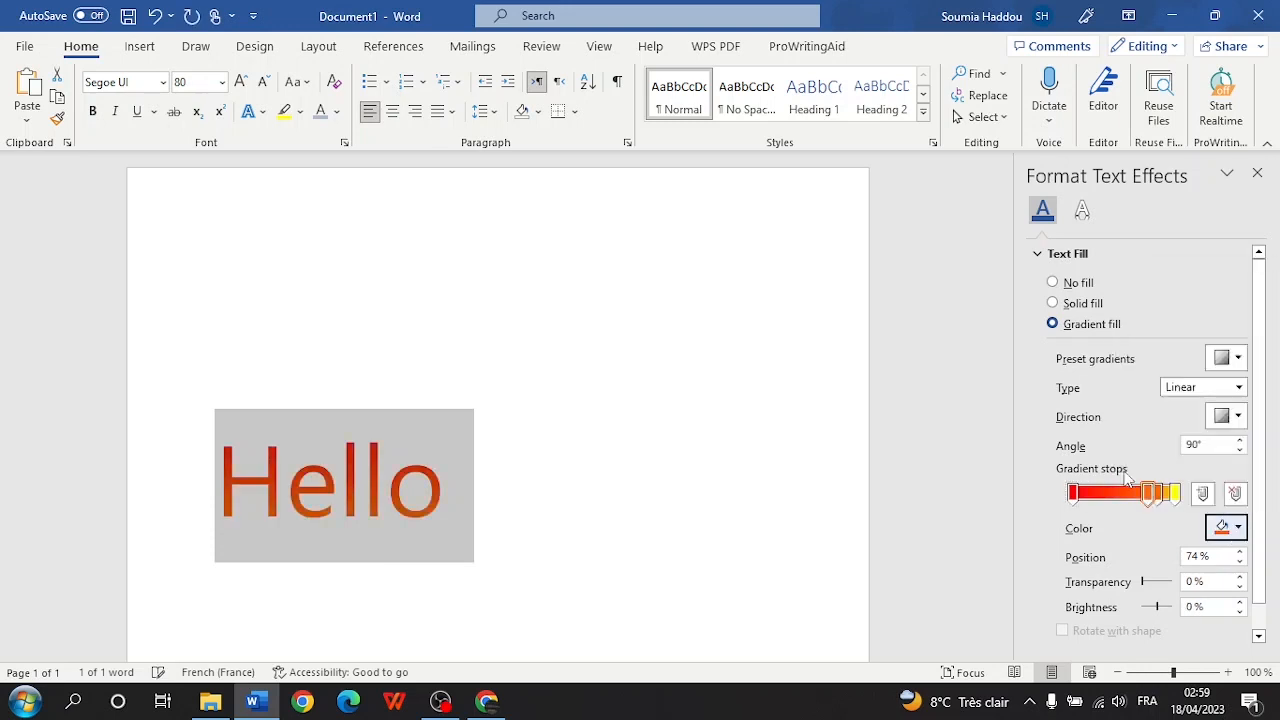
mouse_move(1155, 505)
mouse_down()
mouse_move(1134, 500)
mouse_move(1178, 499)
mouse_move(1122, 498)
mouse_move(1155, 497)
mouse_up()
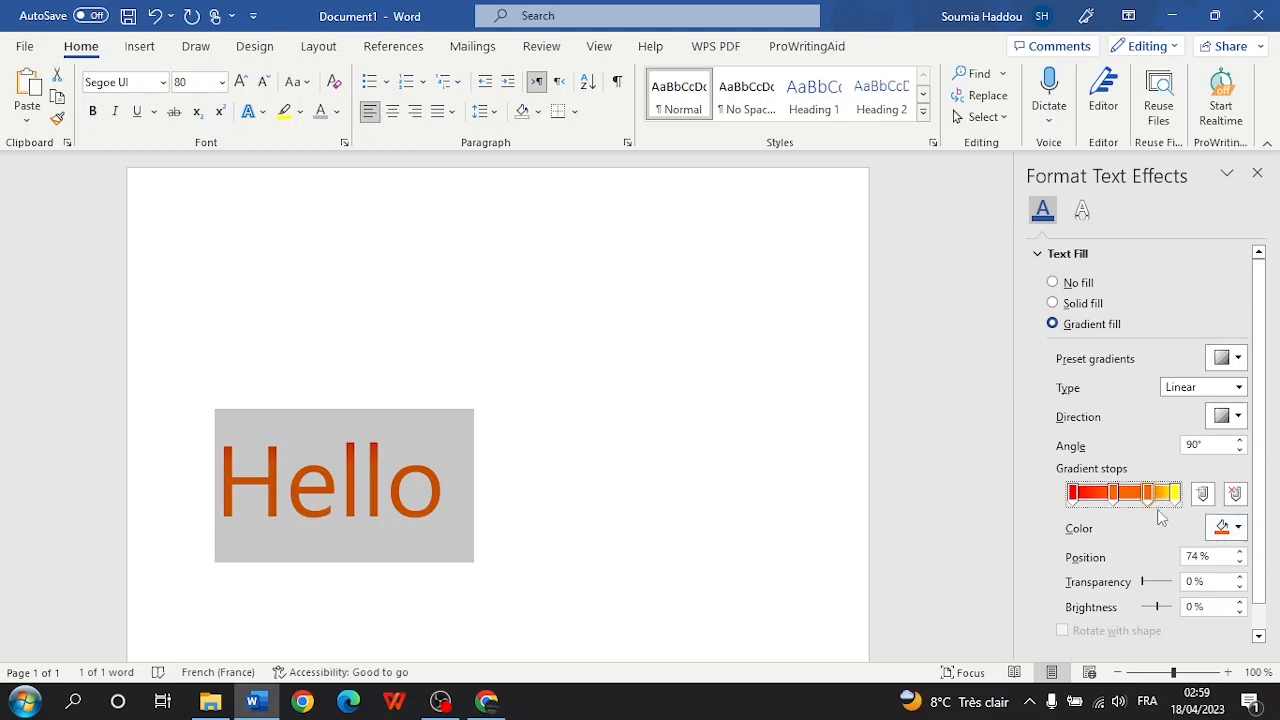
- Recolour a gradient stop orange and adjust stop positions, ending at 77%
click(1228, 527)
click(1186, 345)
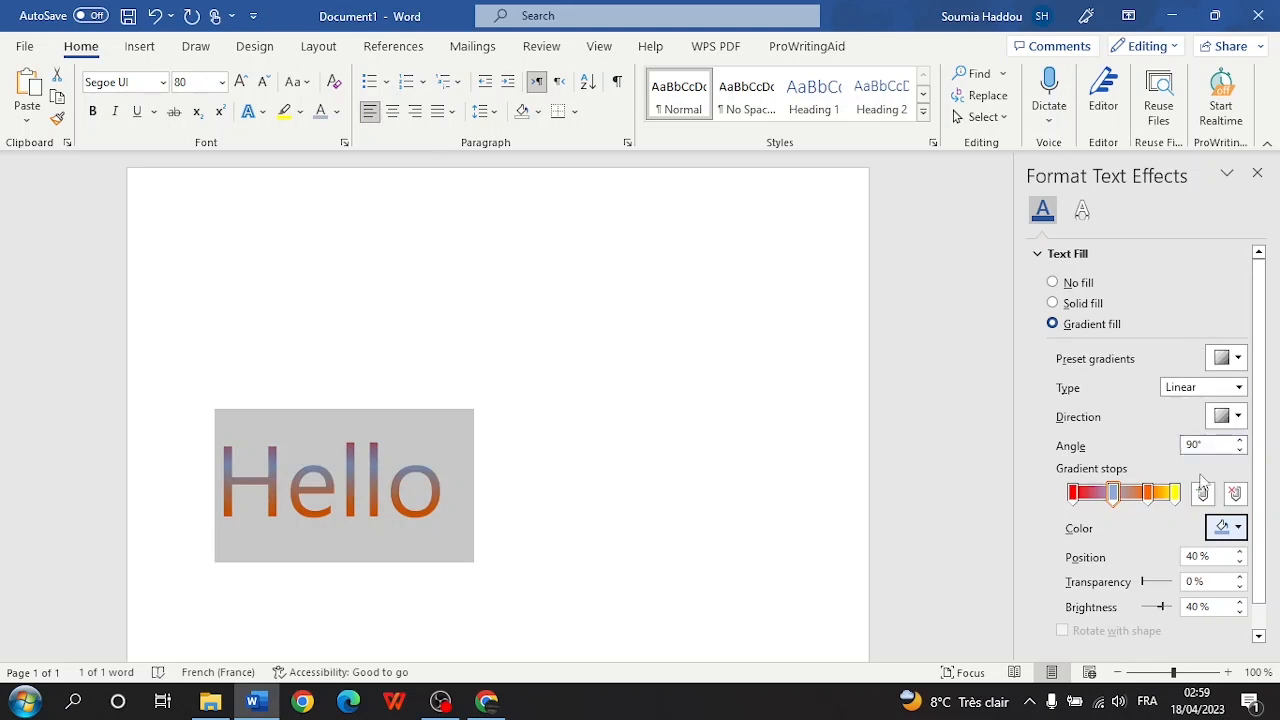
click(1234, 528)
click(1211, 362)
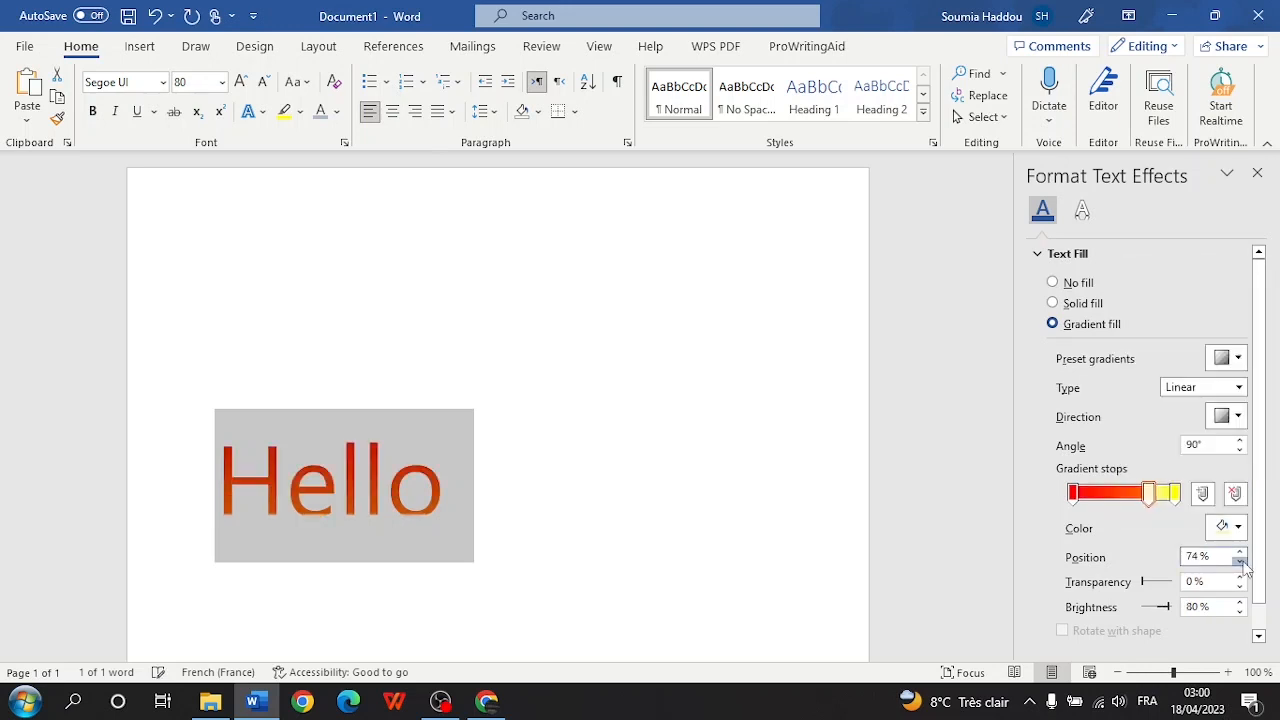
click(1240, 562)
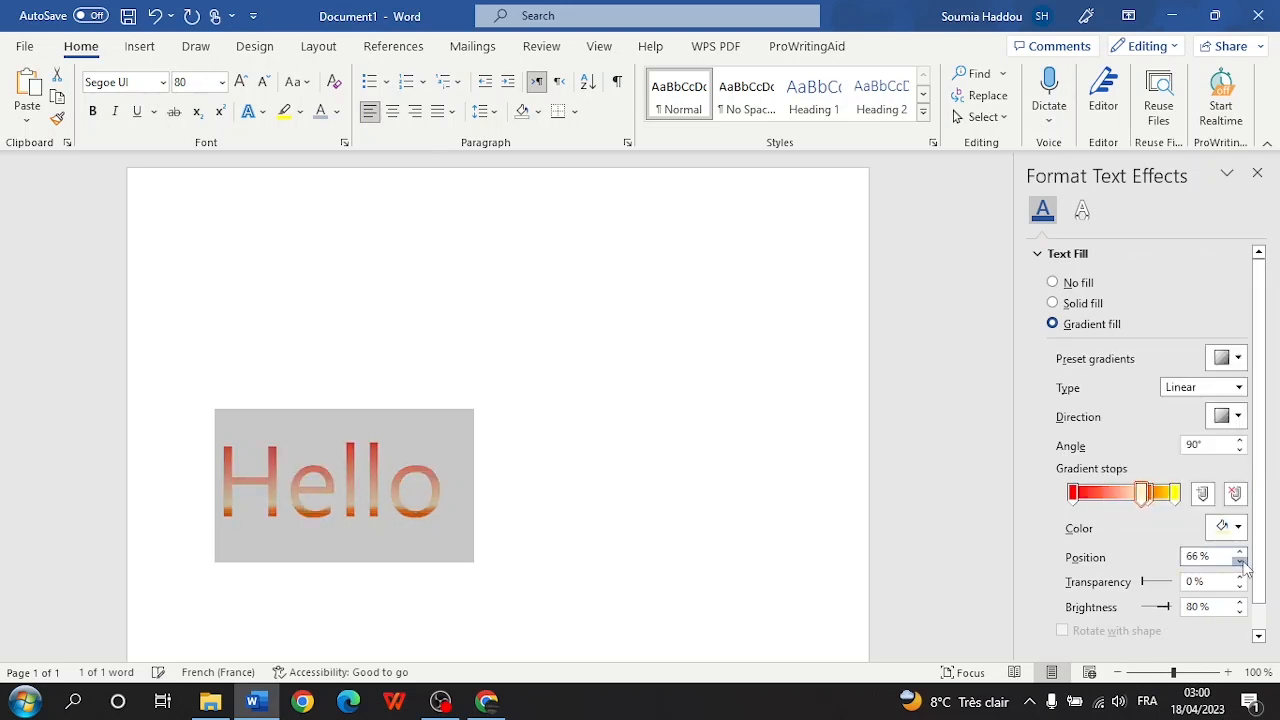
click(1152, 492)
click(1240, 562)
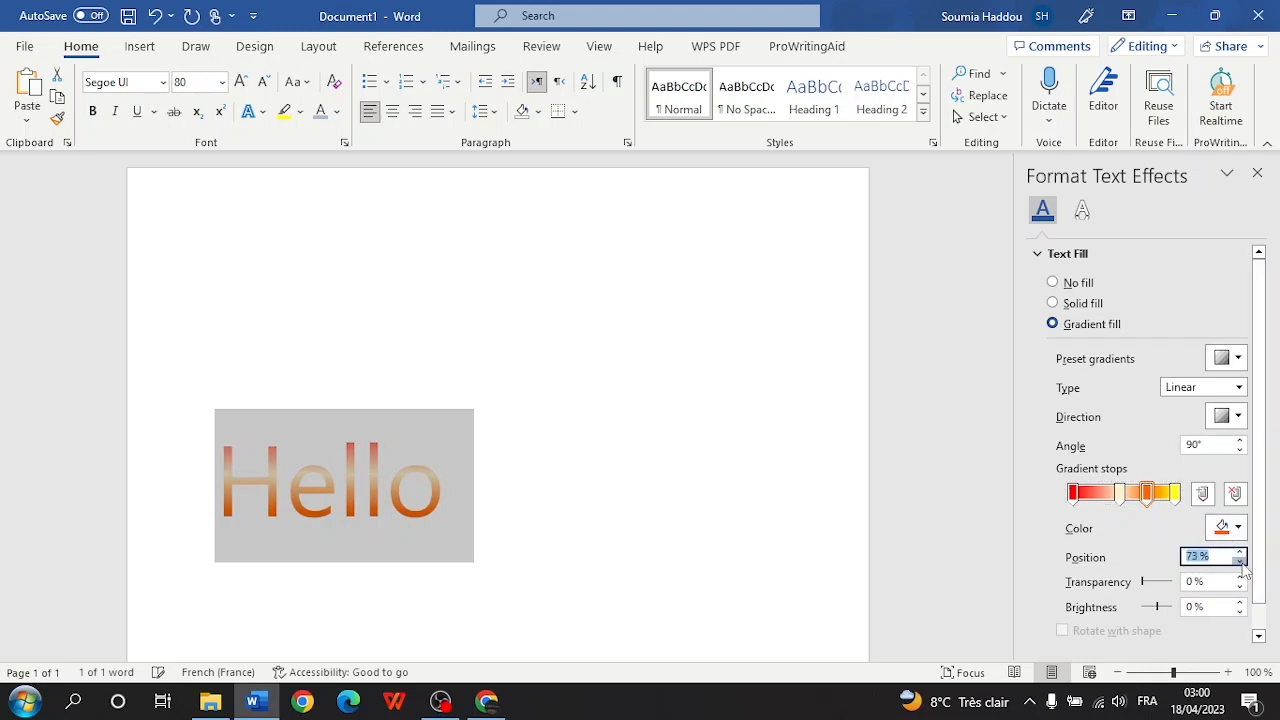
click(1241, 563)
click(1241, 563)
click(1242, 551)
click(1242, 551)
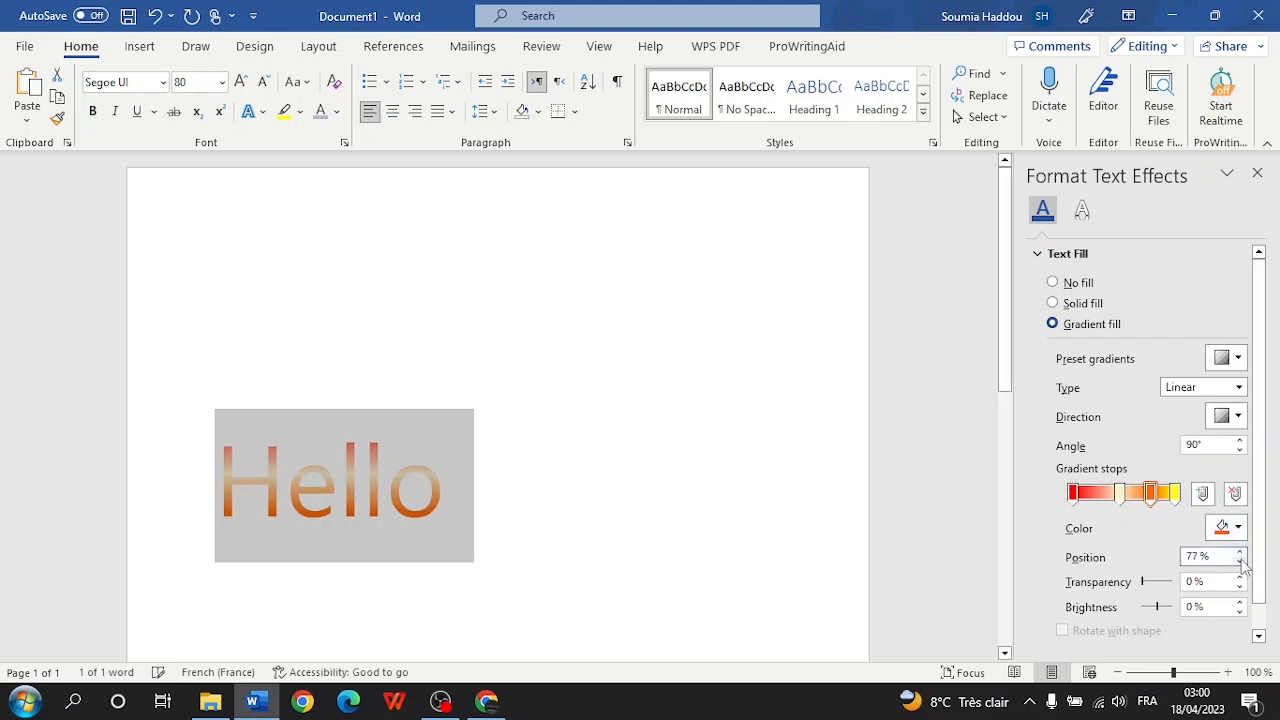
- Add extra gradient stops near the yellow end and slide the yellow stop to 29%
click(1235, 494)
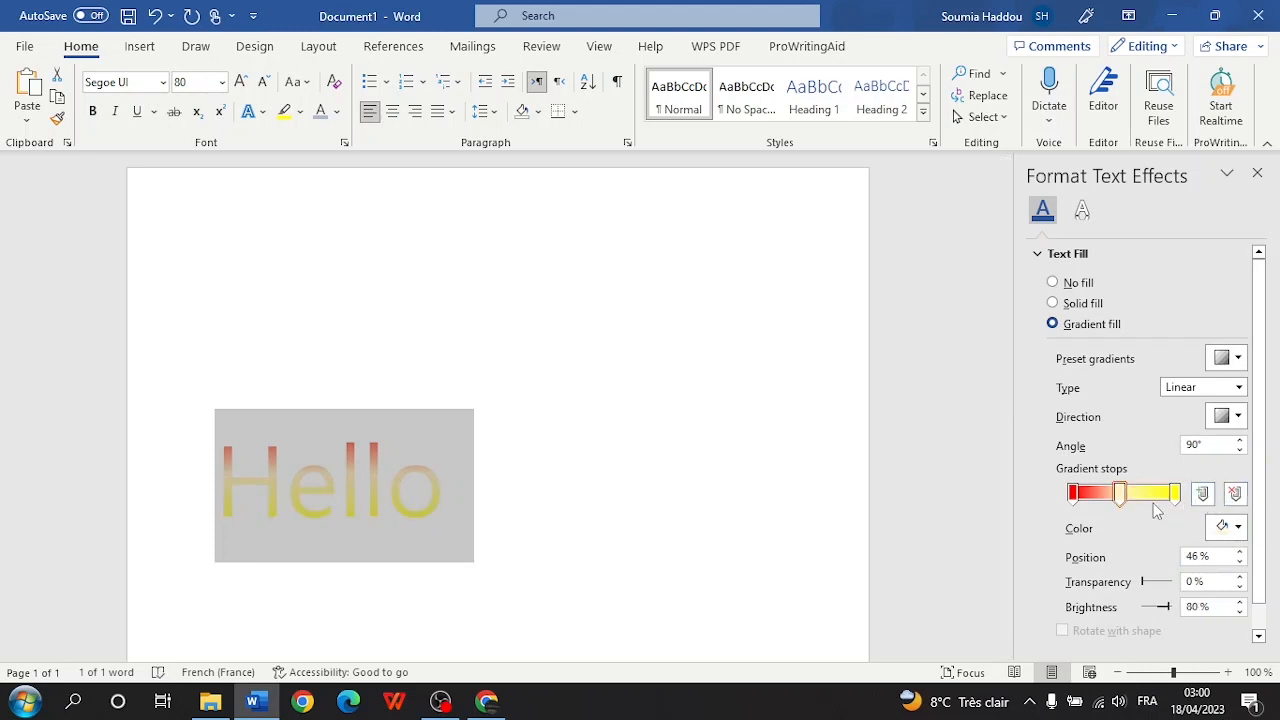
click(155, 16)
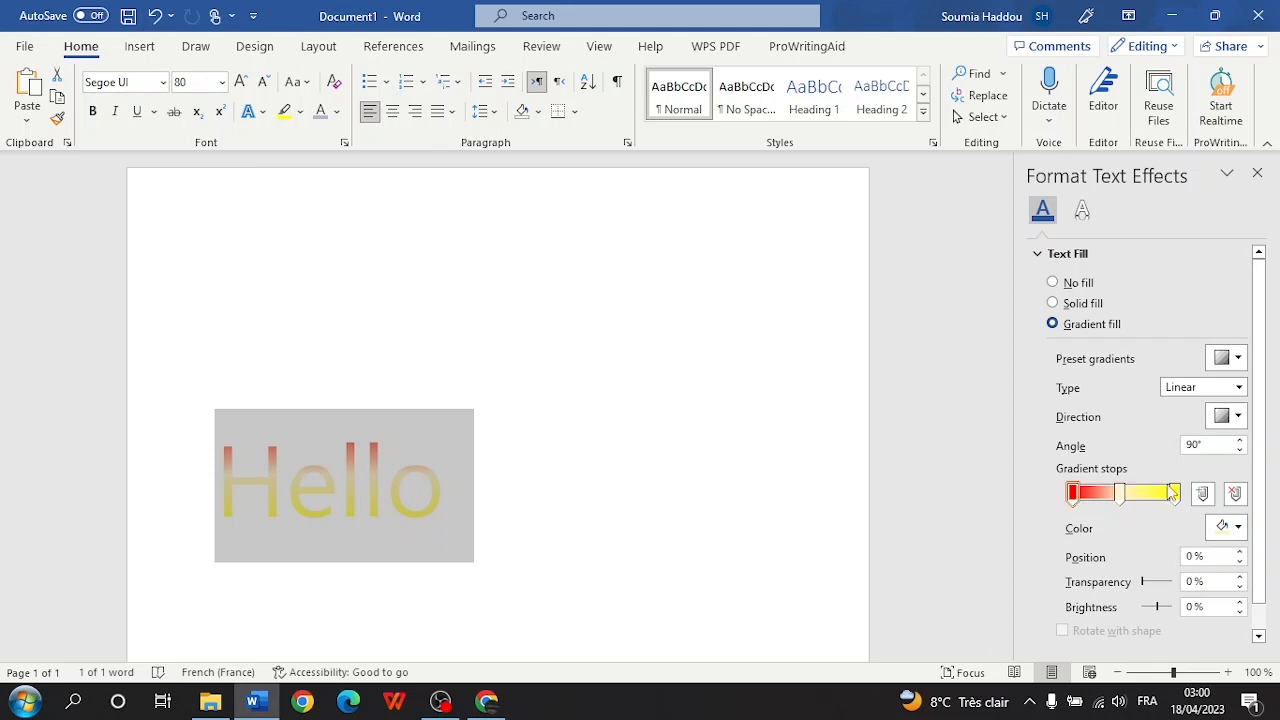
click(1174, 494)
click(1148, 497)
click(1158, 497)
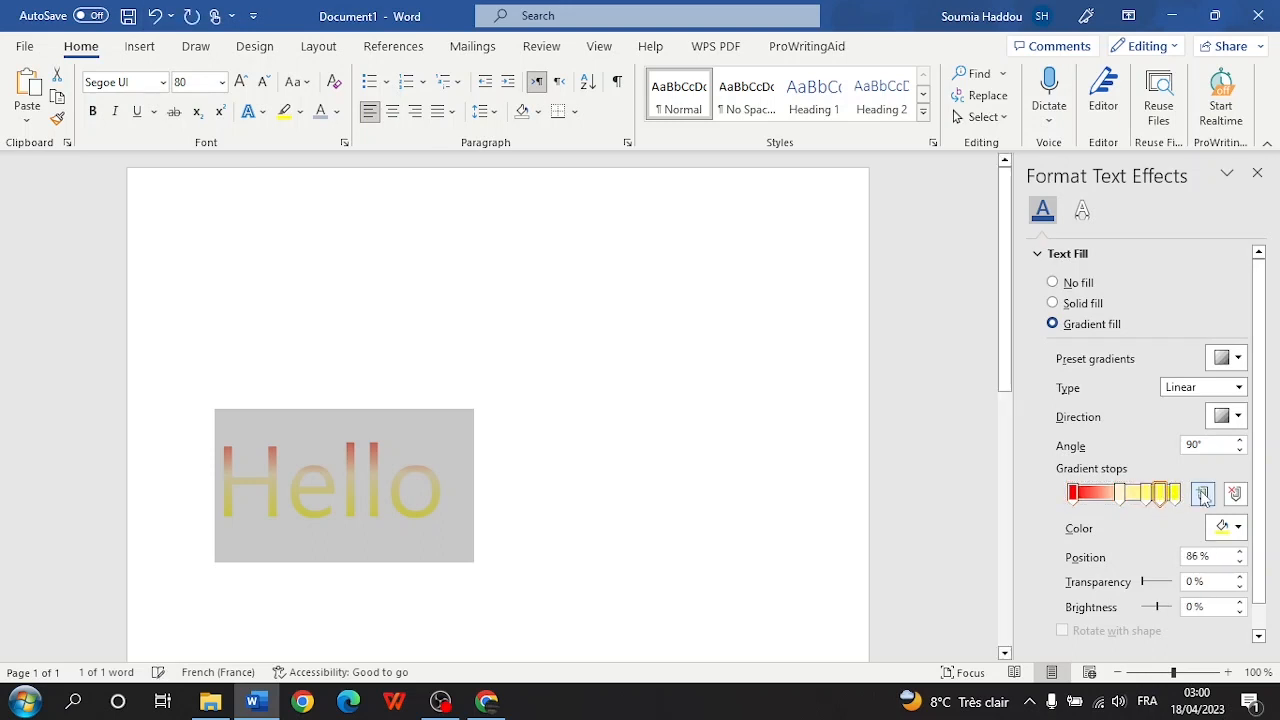
click(1201, 497)
drag(1172, 499, 1095, 500)
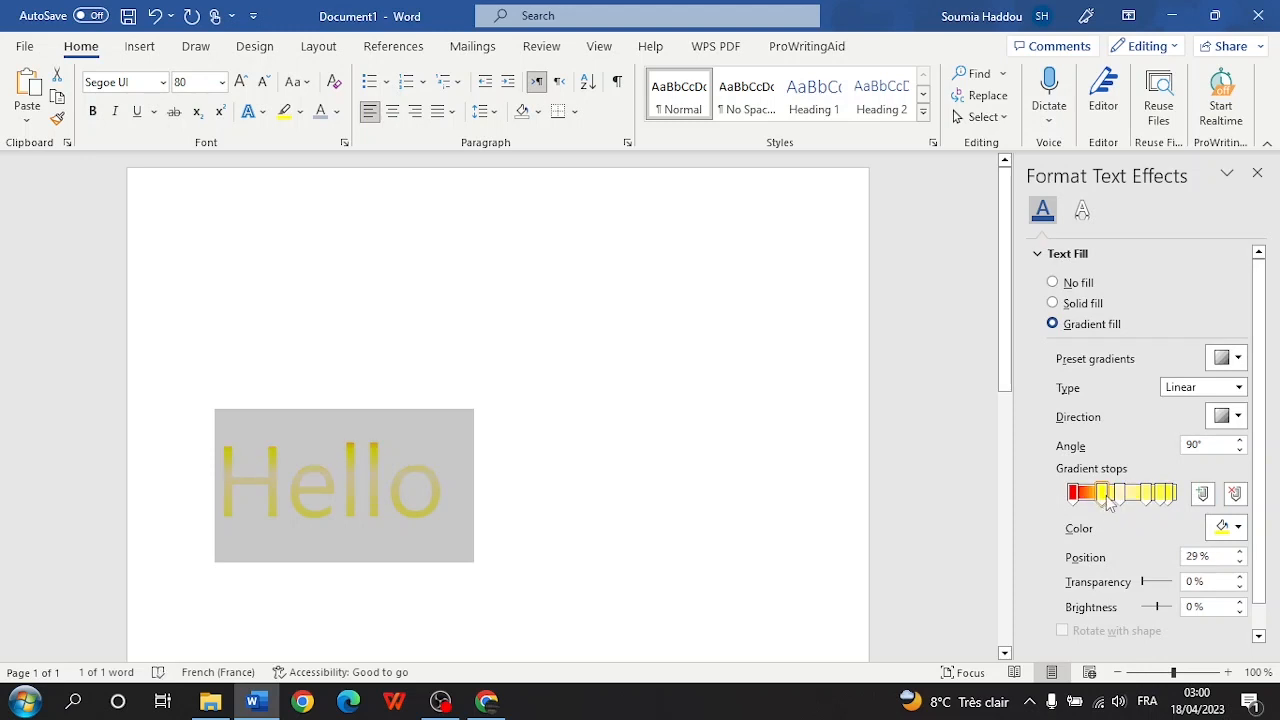
- Try Radial then Rectangular gradient types and adjust the fill's transparency and brightness
scroll(1157, 462, down, 3)
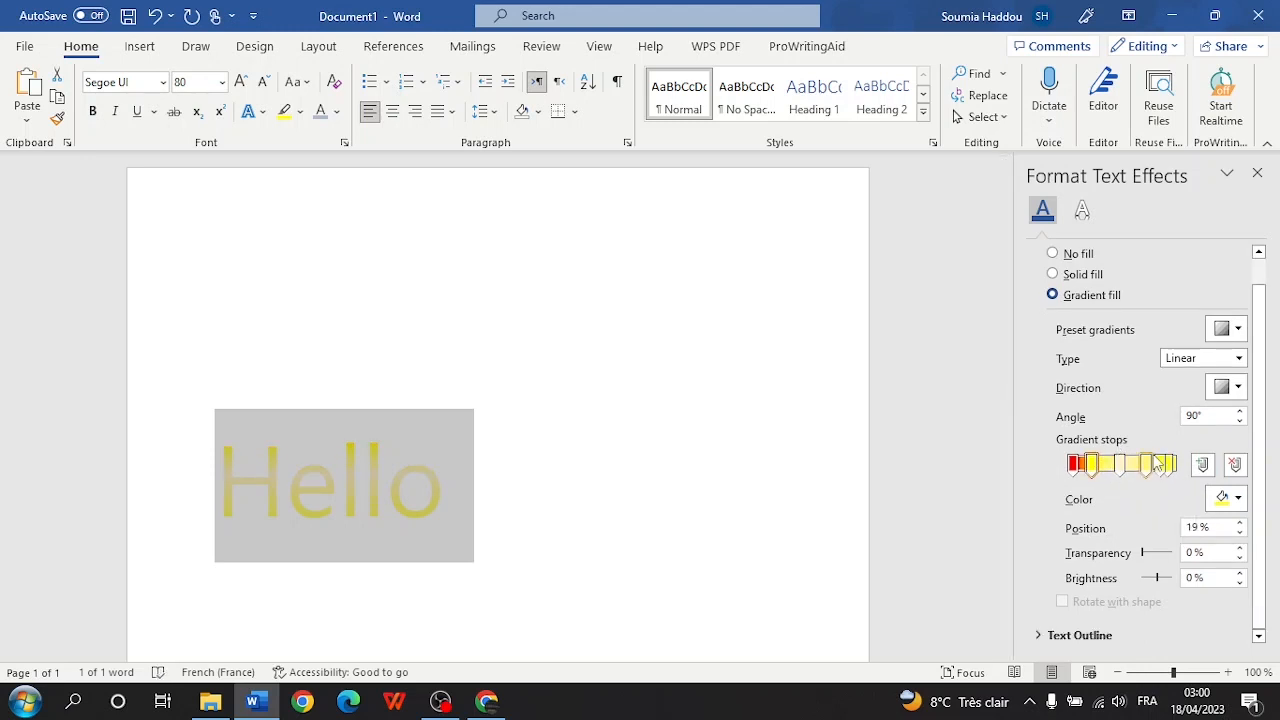
click(1203, 358)
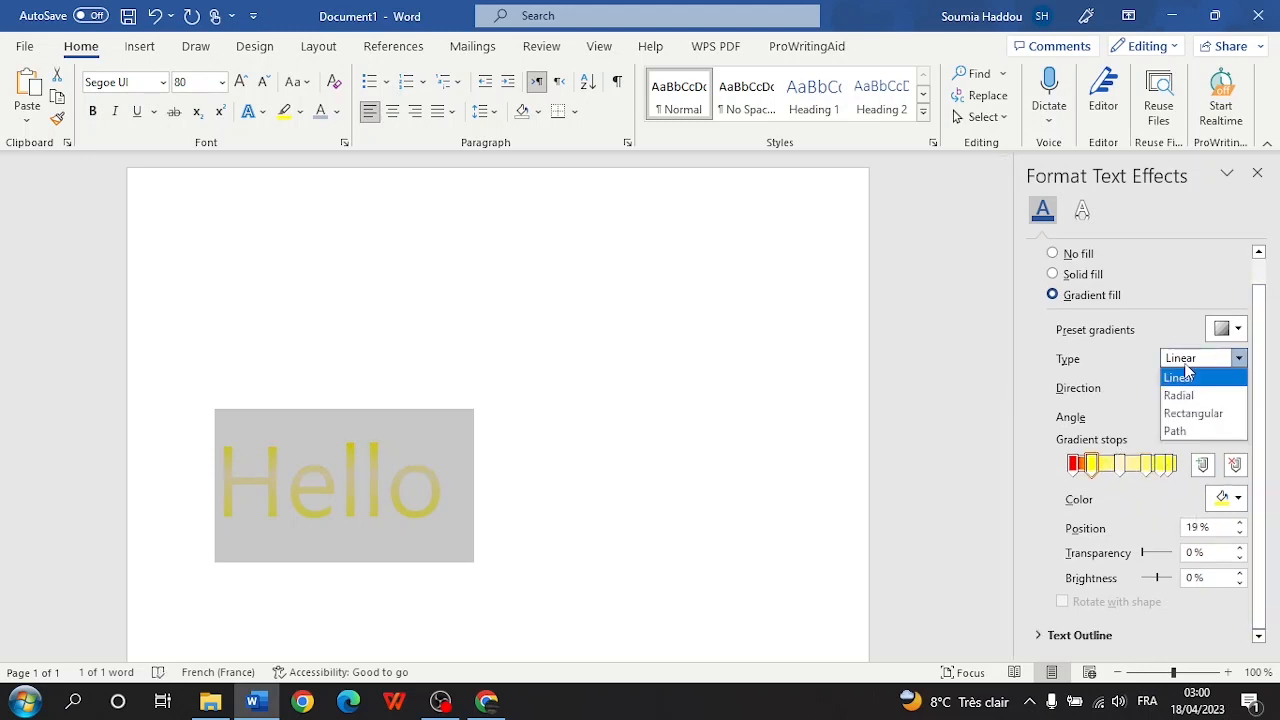
click(1180, 396)
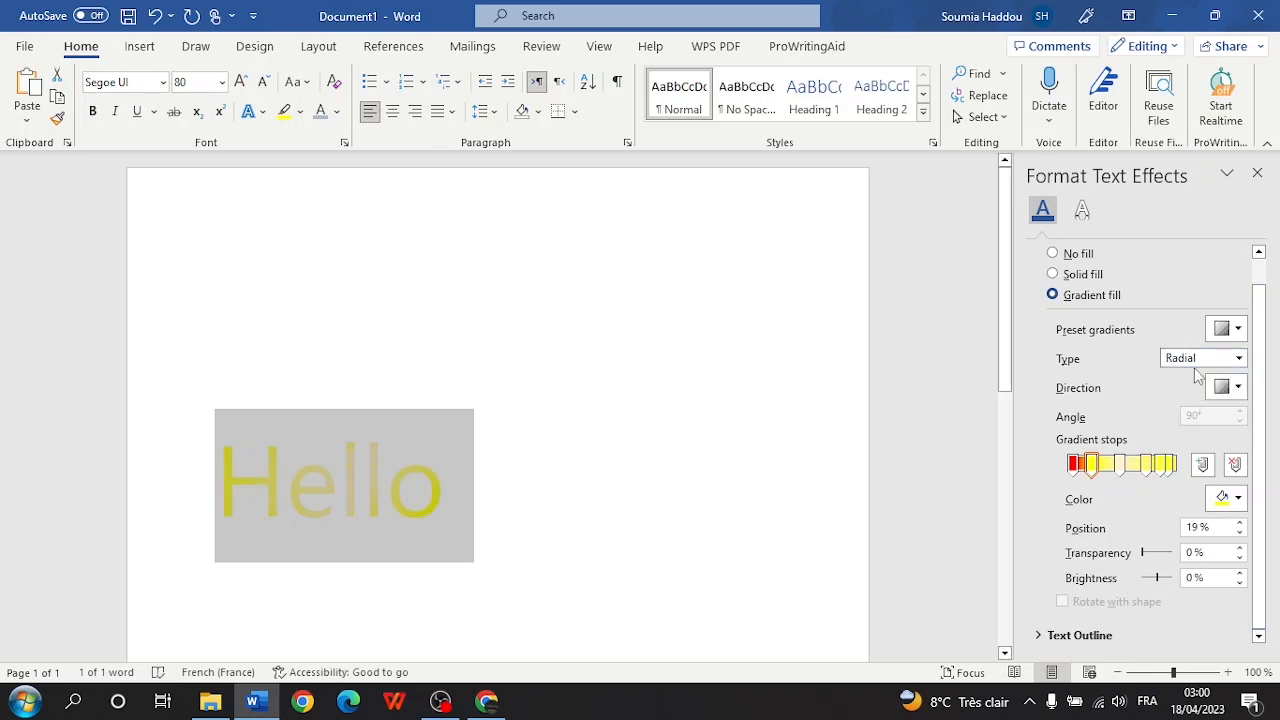
click(1198, 362)
click(1200, 414)
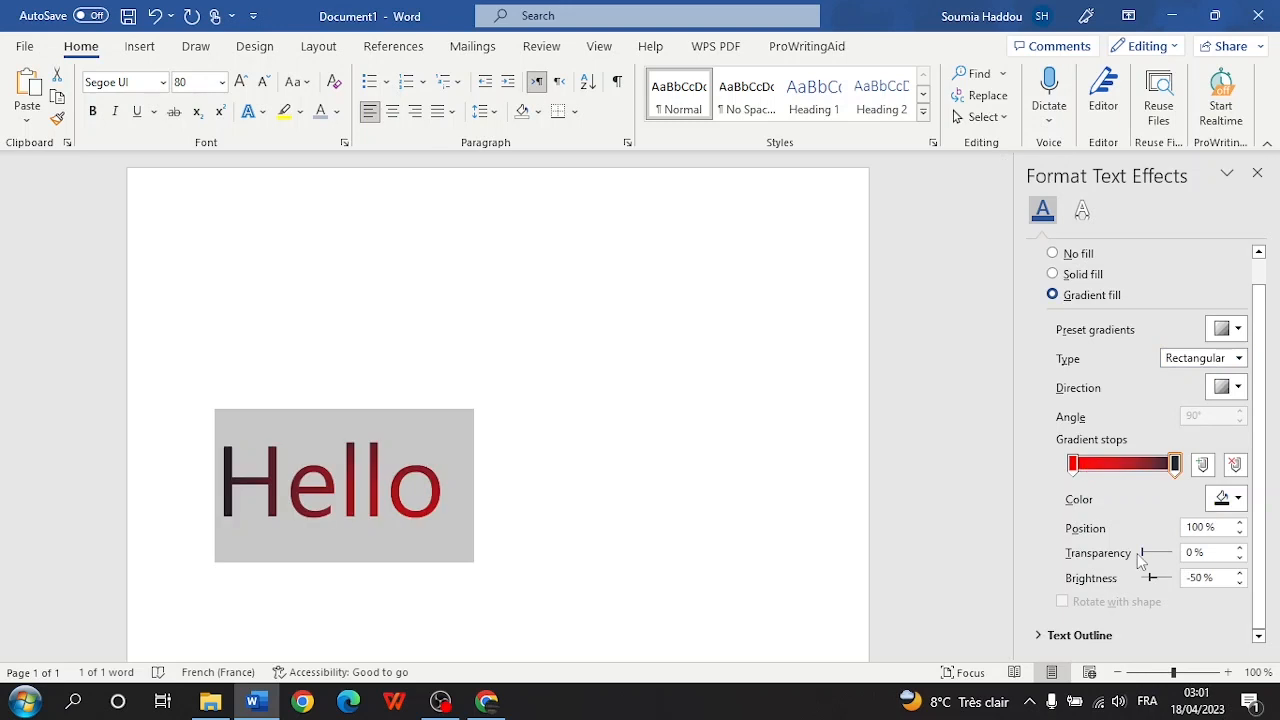
mouse_move(1147, 553)
mouse_down()
mouse_move(1173, 556)
mouse_move(1143, 554)
mouse_up()
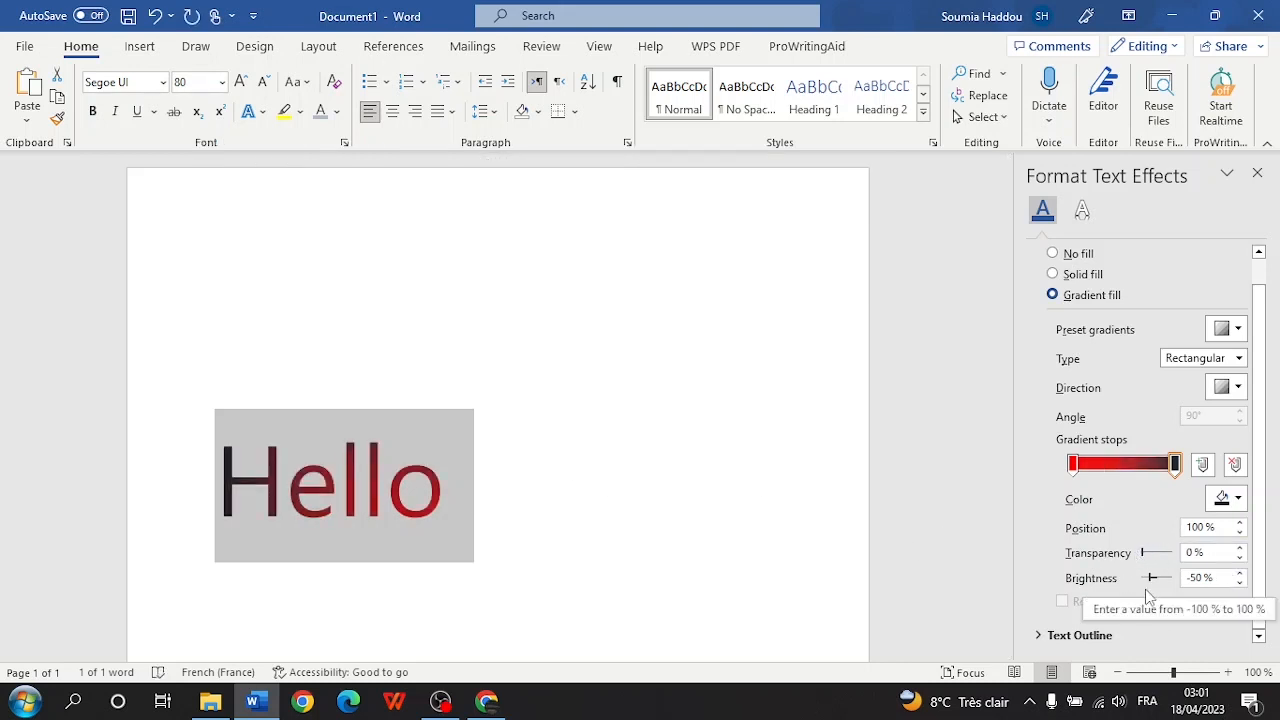
mouse_move(1152, 578)
mouse_down()
mouse_move(1172, 585)
mouse_move(1143, 589)
mouse_up()
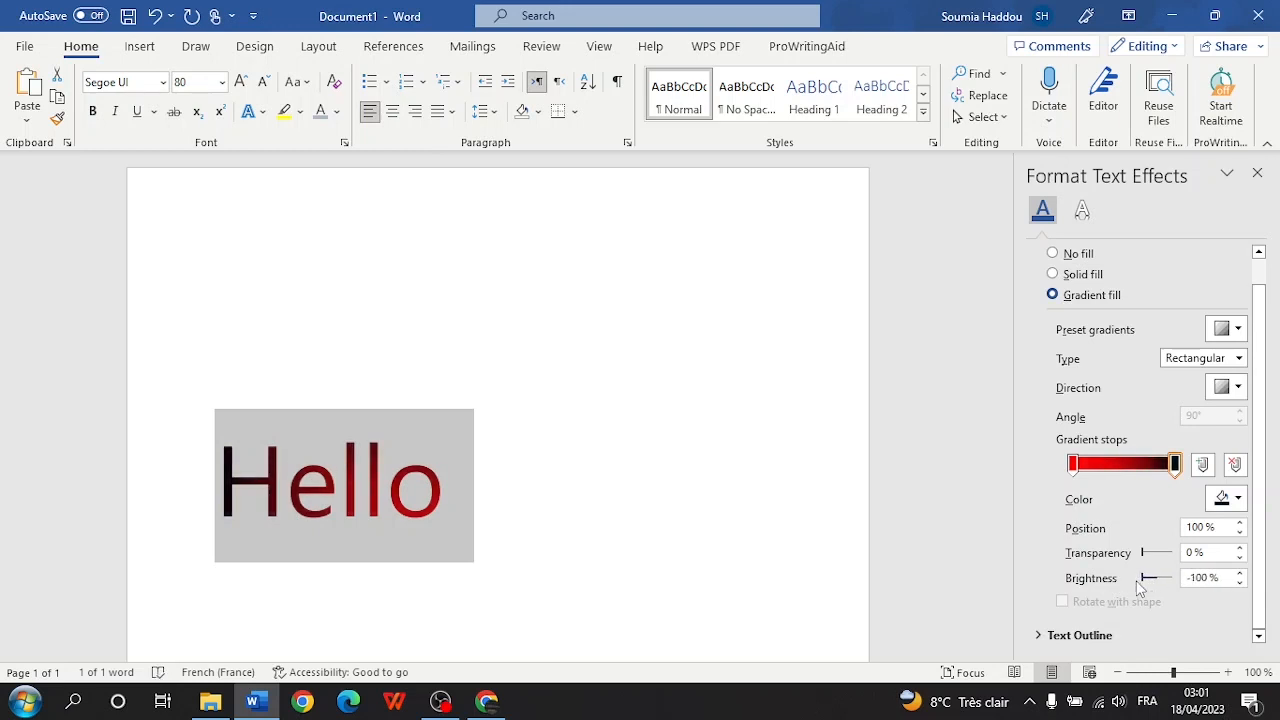
- Give Hello a solid dark slate-grey fill and close the Format Text Effects pane
click(1078, 276)
click(1226, 358)
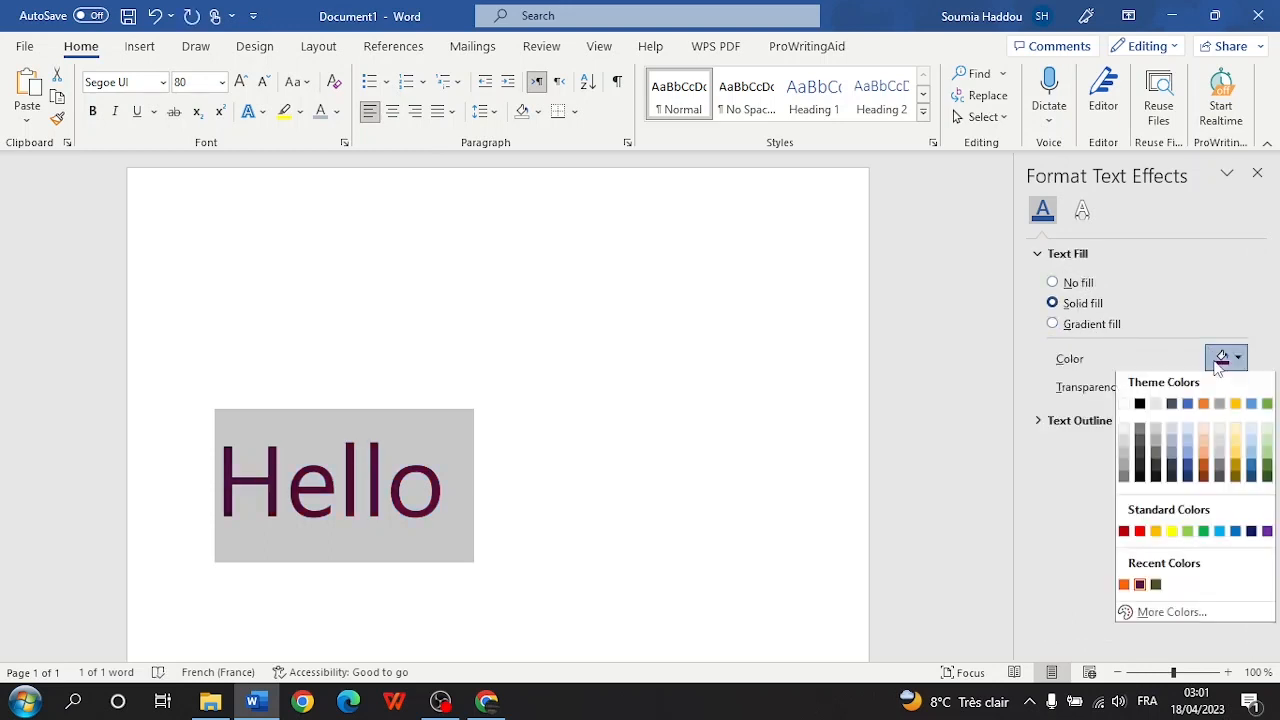
click(1166, 464)
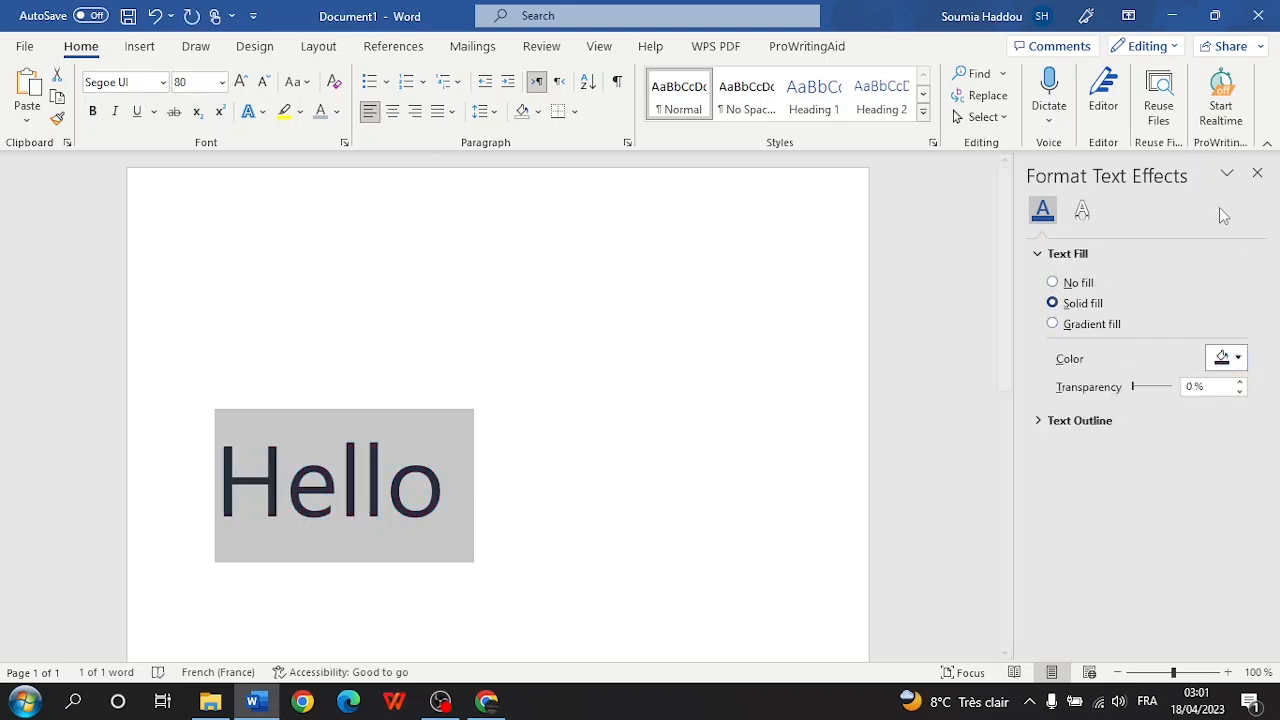
click(1257, 172)
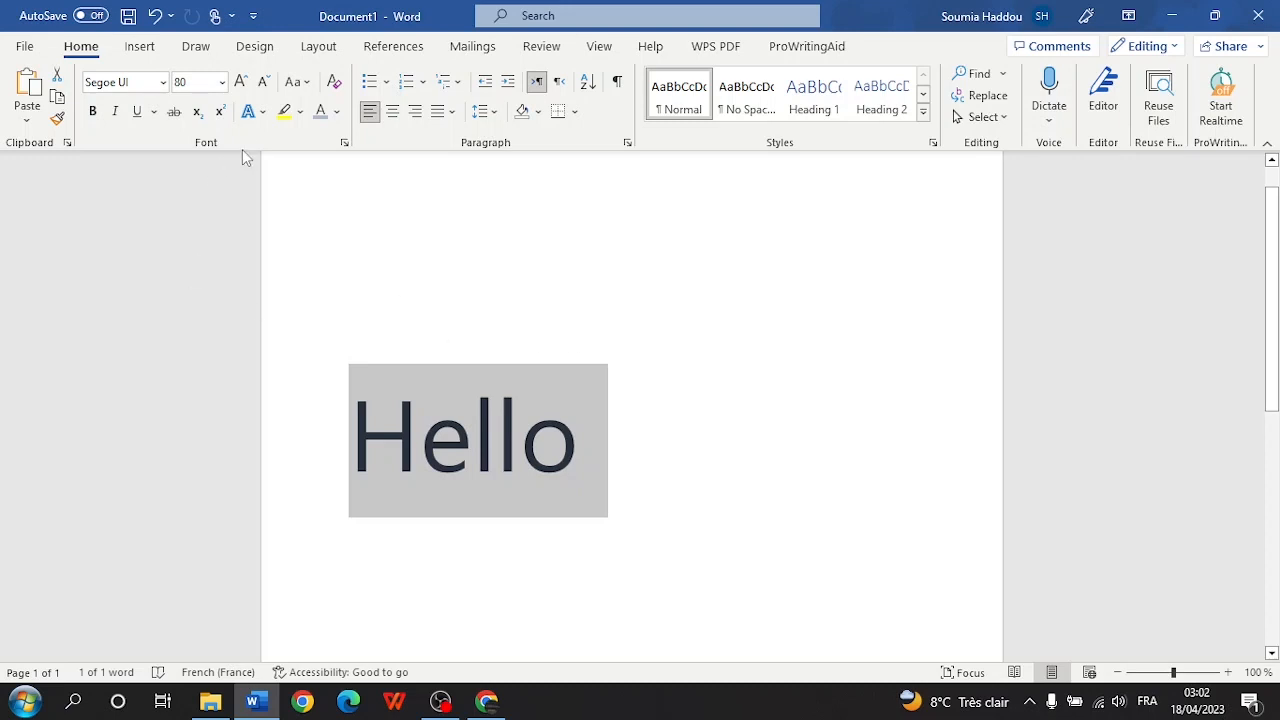
- Apply the gold preset text effect to Hello
click(248, 111)
click(466, 156)
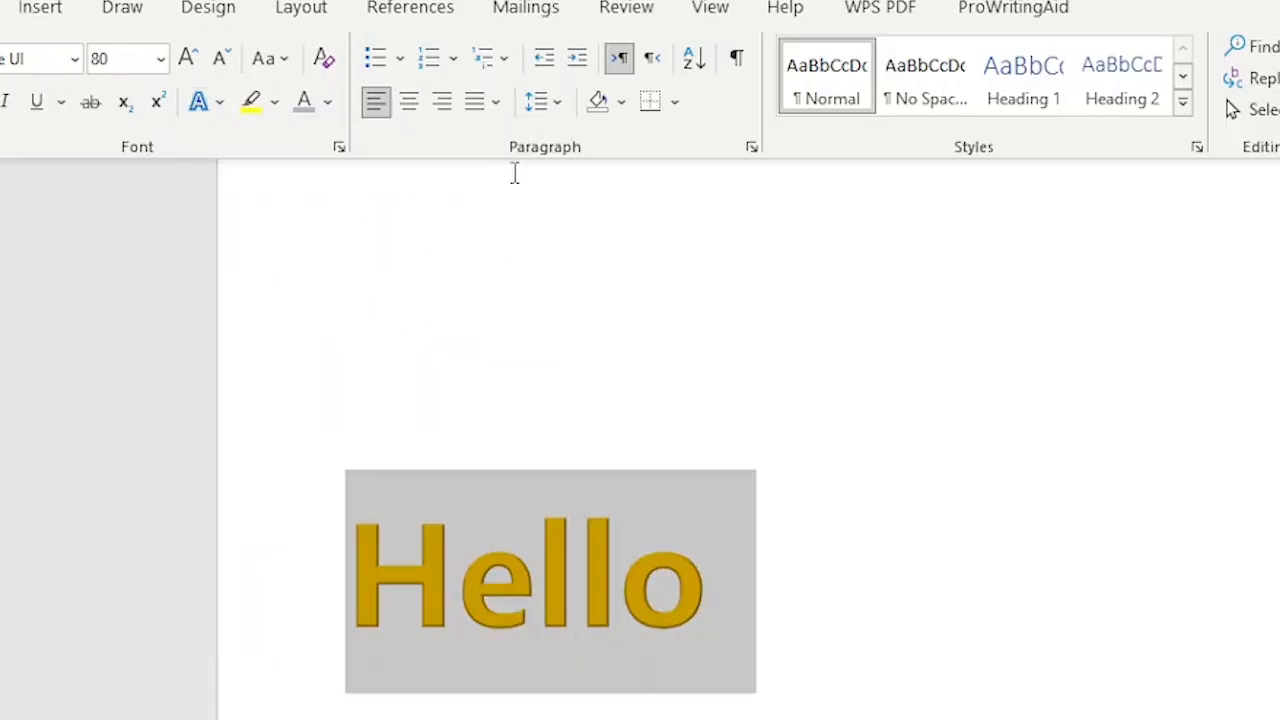
click(973, 622)
double_click(675, 637)
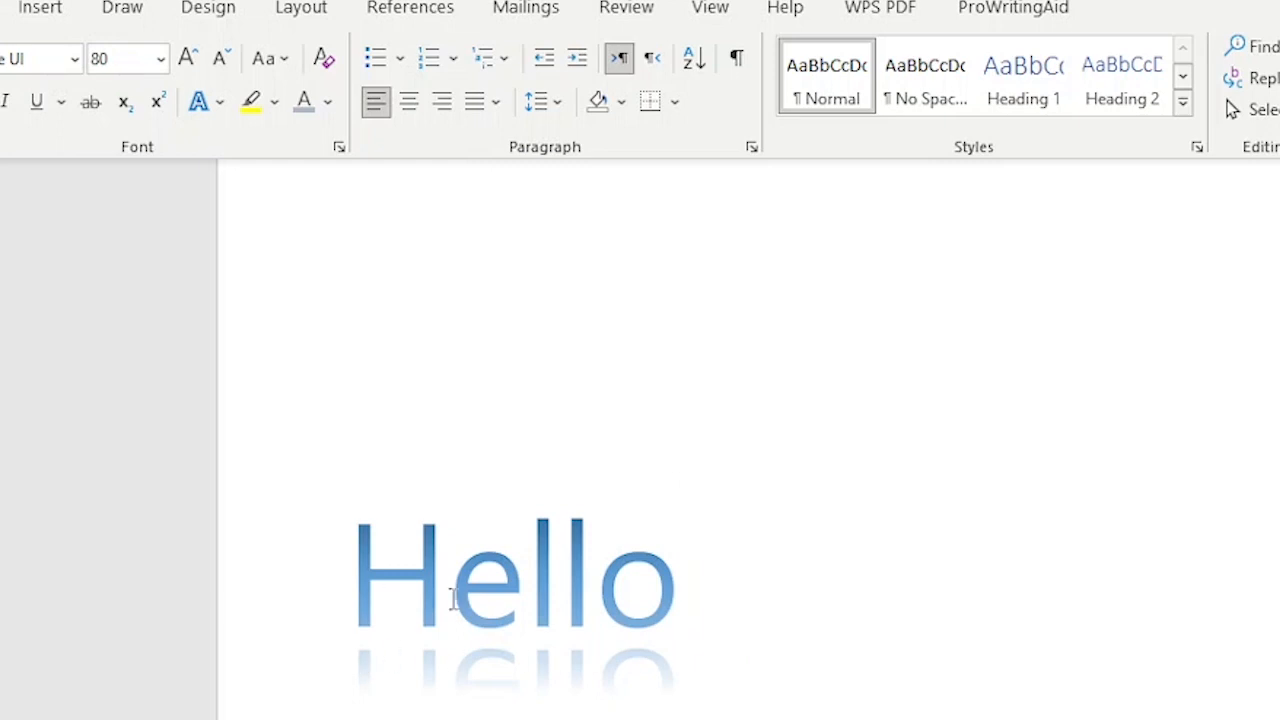
- Replace it with the bold black shadowed preset text effect
triple_click(529, 586)
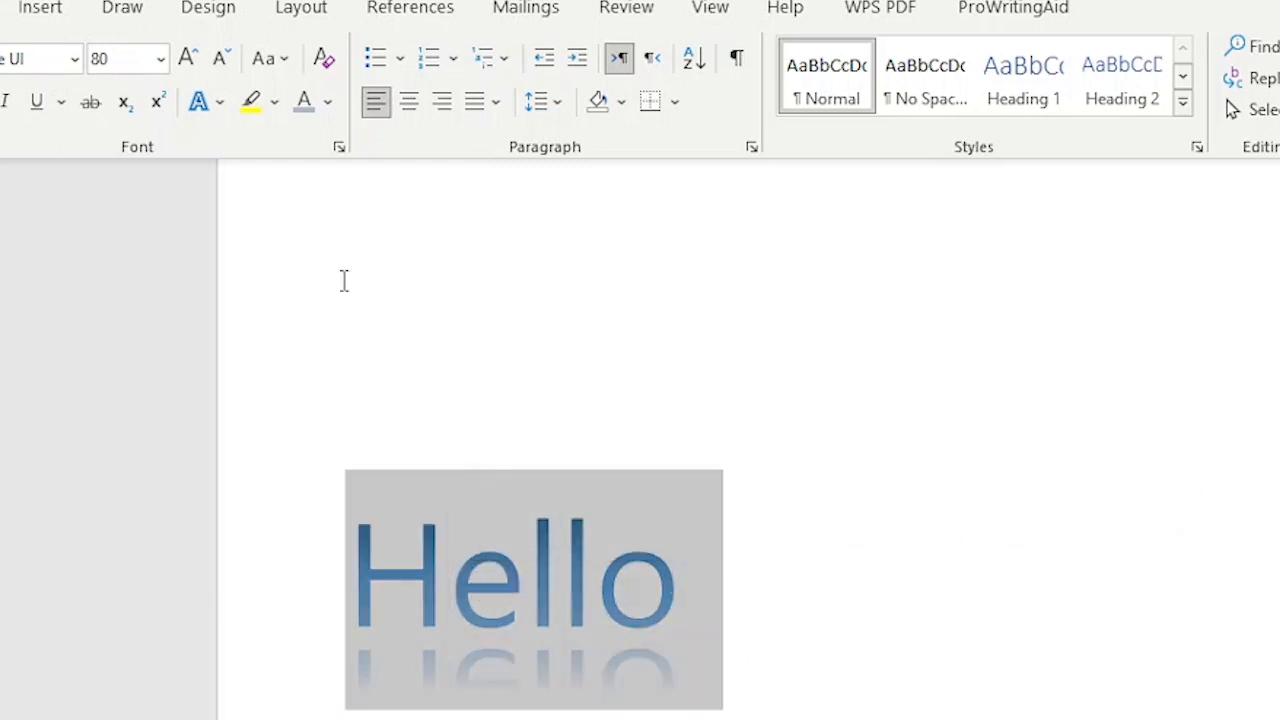
click(222, 102)
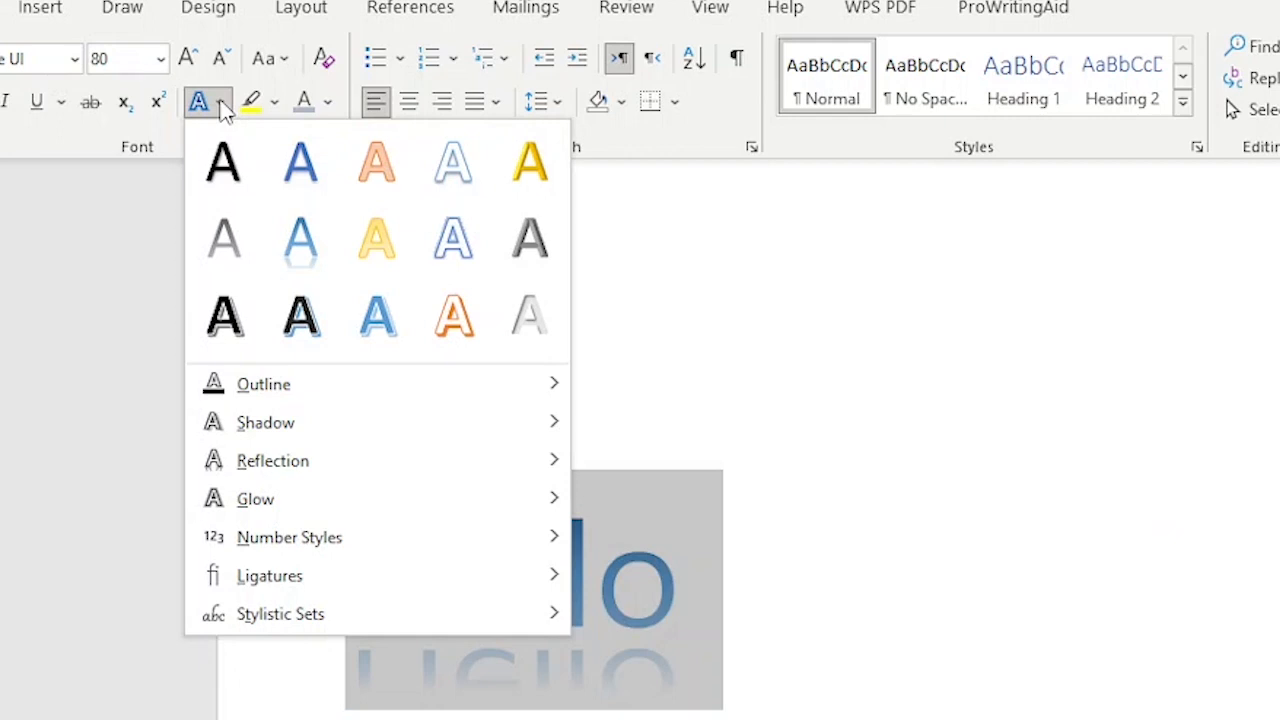
click(213, 332)
click(808, 458)
triple_click(492, 617)
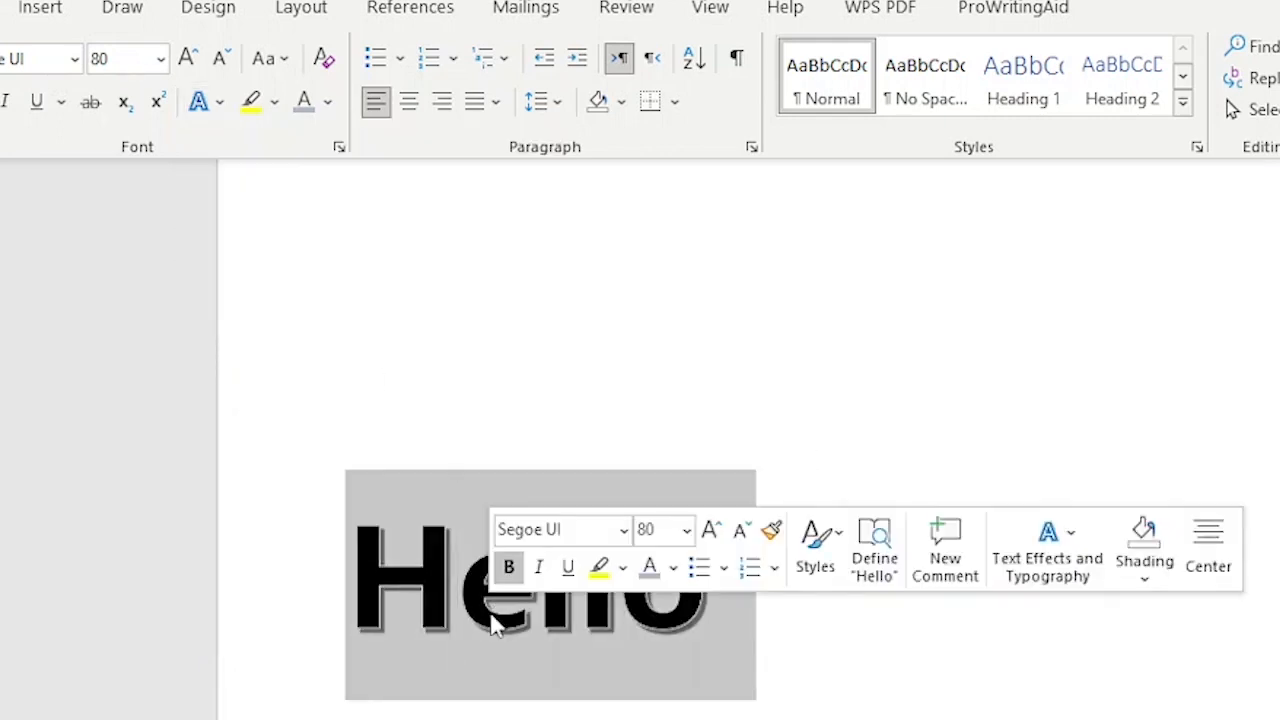
click(1014, 619)
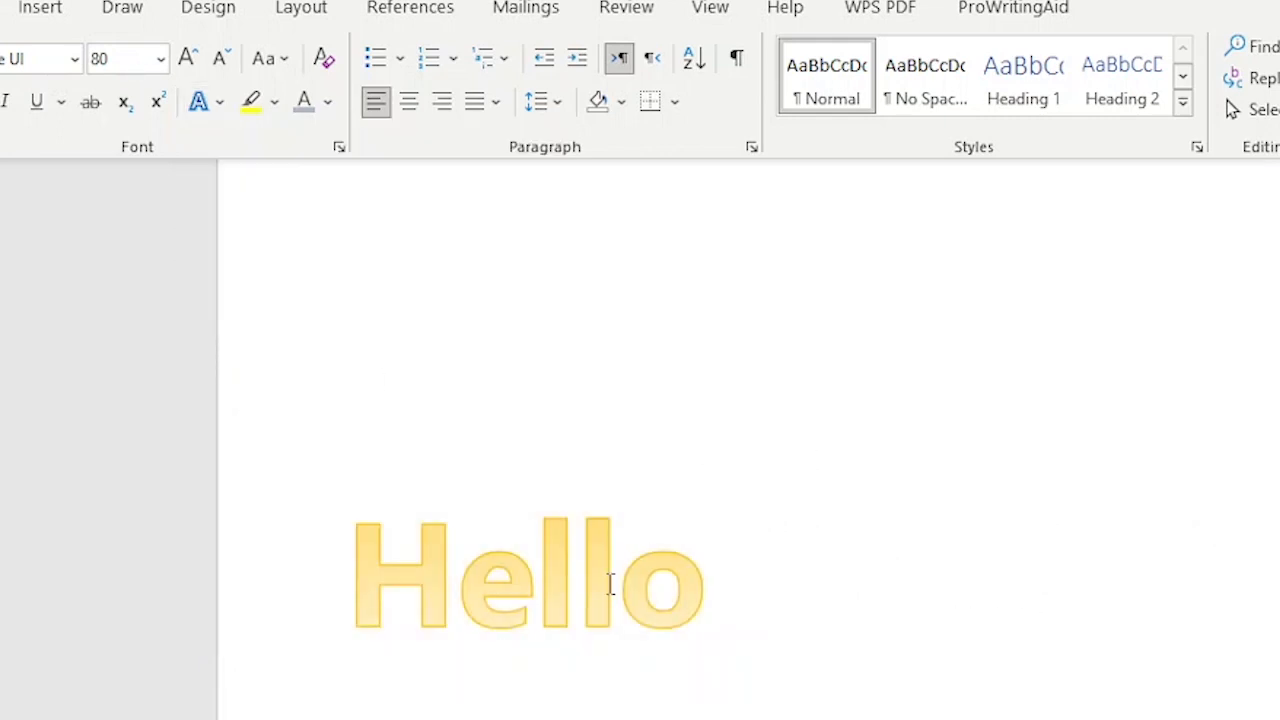
- Browse the Text Effects menu without changes and reselect the word Hello
triple_click(600, 567)
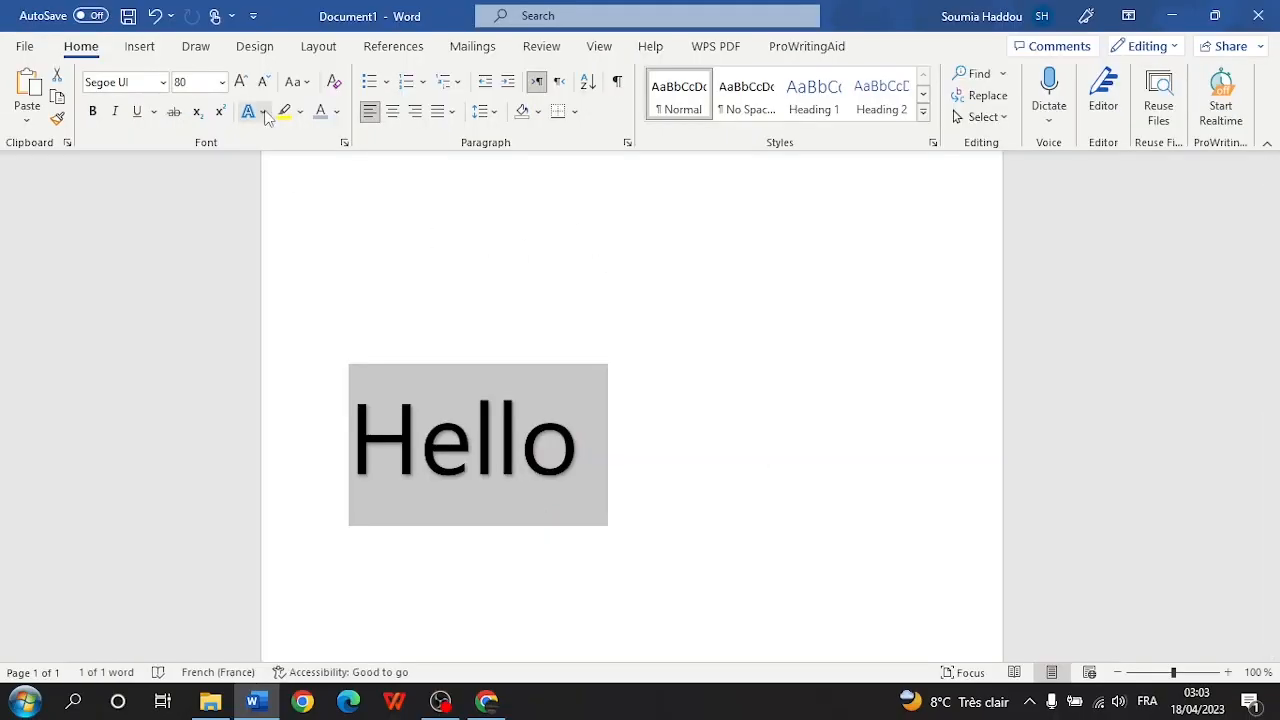
click(264, 112)
click(264, 112)
click(264, 112)
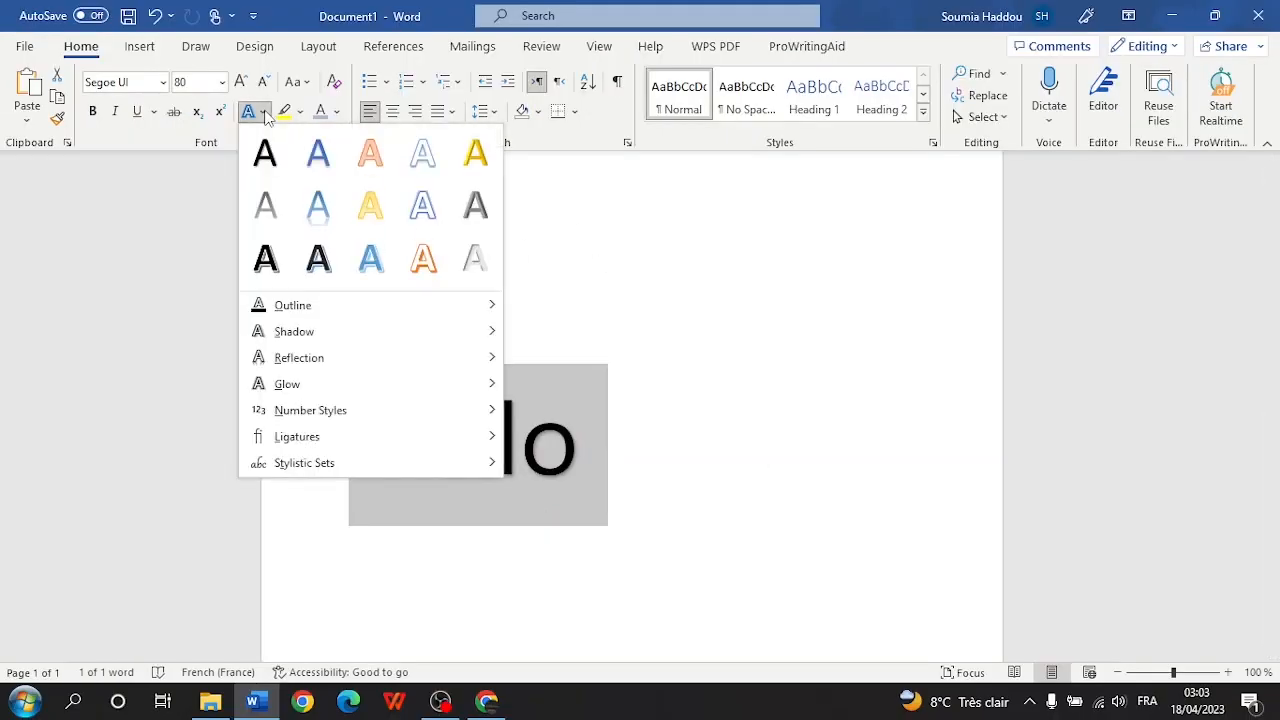
mouse_move(304, 316)
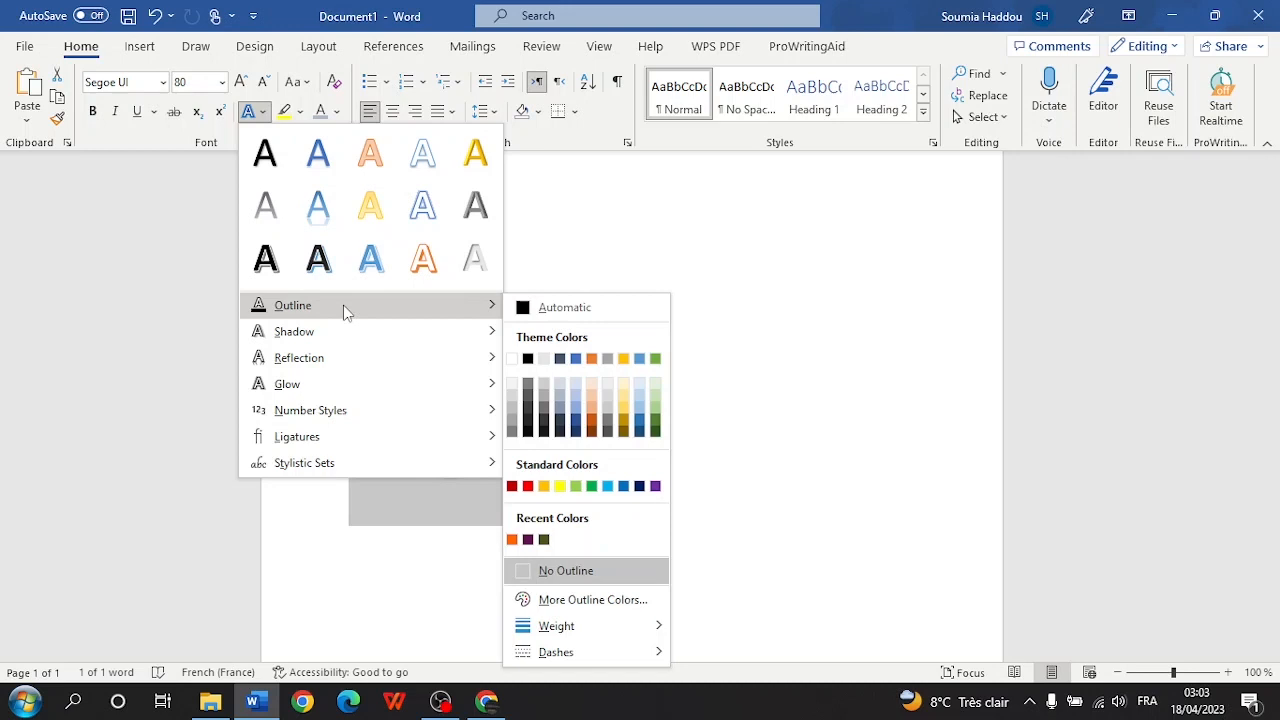
click(828, 248)
click(634, 442)
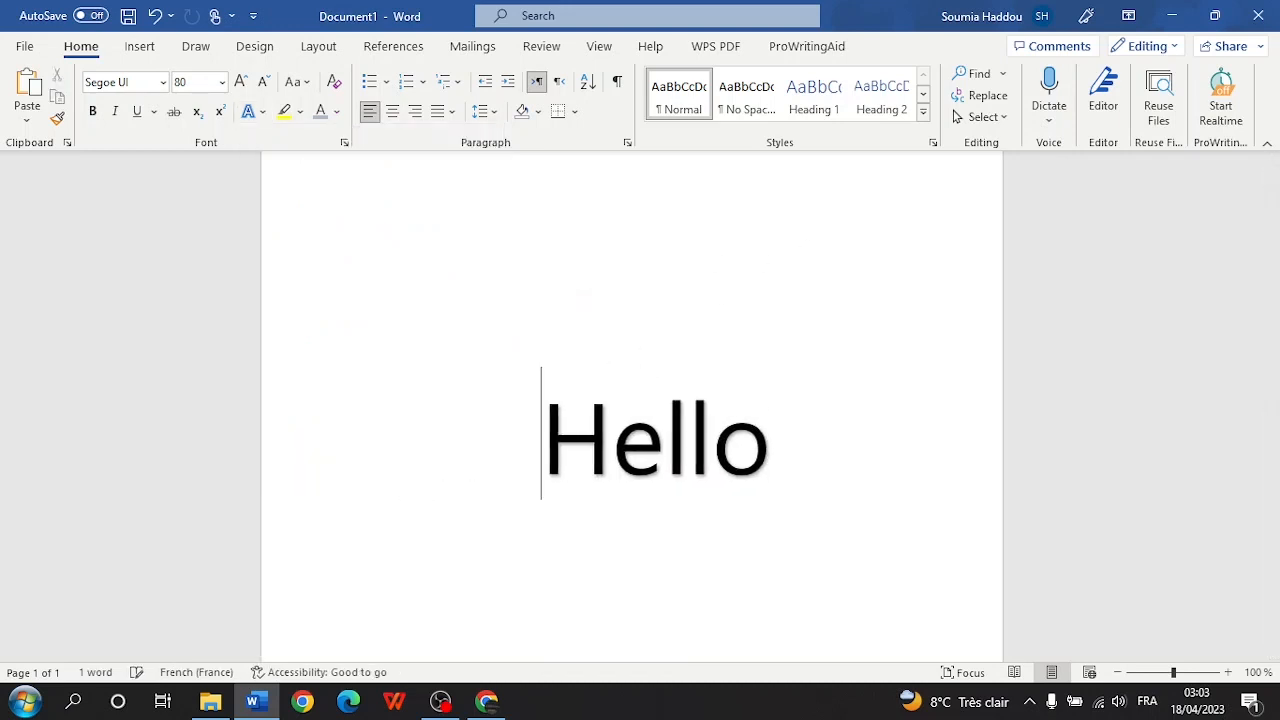
key(Return)
key(BackSpace)
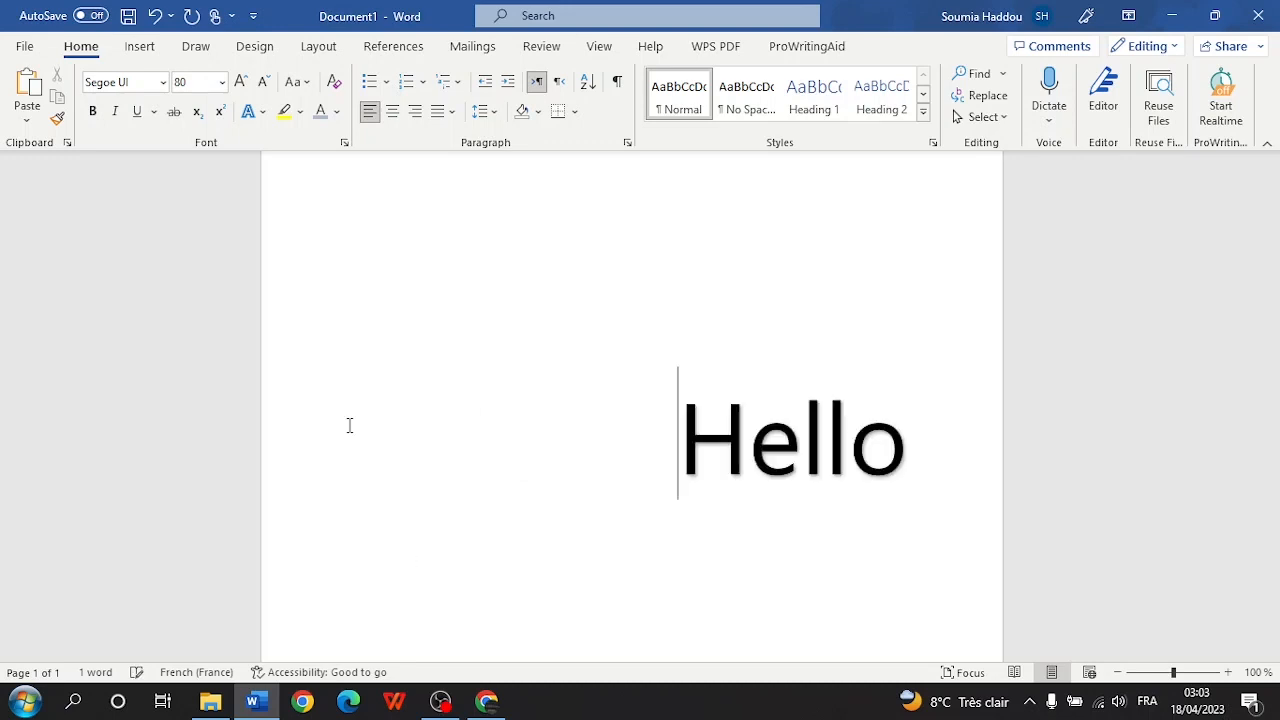
triple_click(757, 432)
click(757, 432)
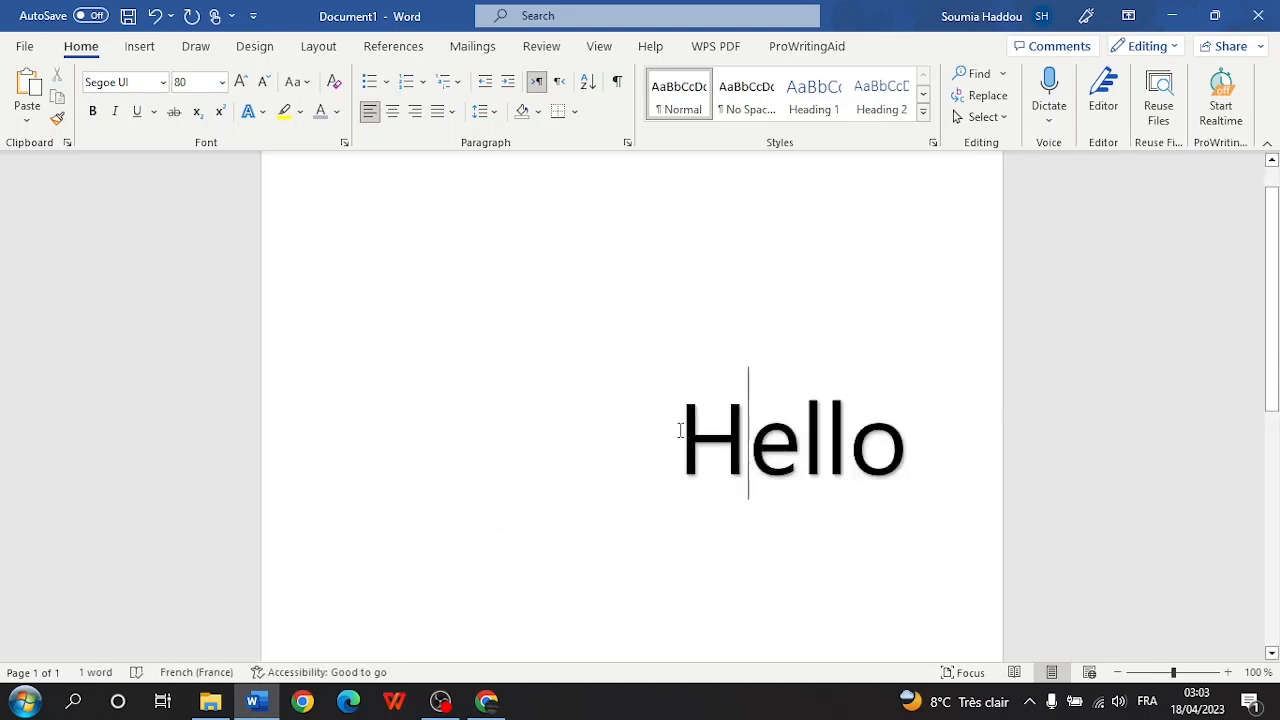
double_click(757, 432)
- Give Hello a red text outline
click(262, 111)
mouse_move(277, 315)
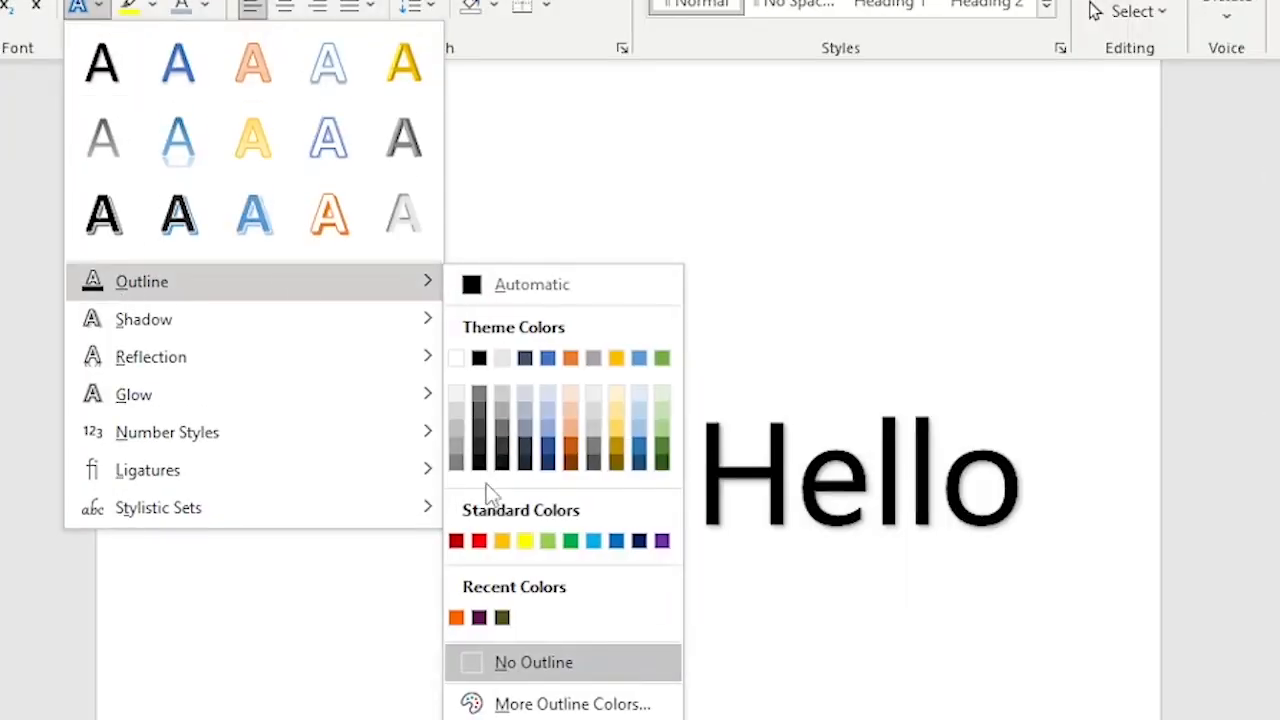
click(479, 541)
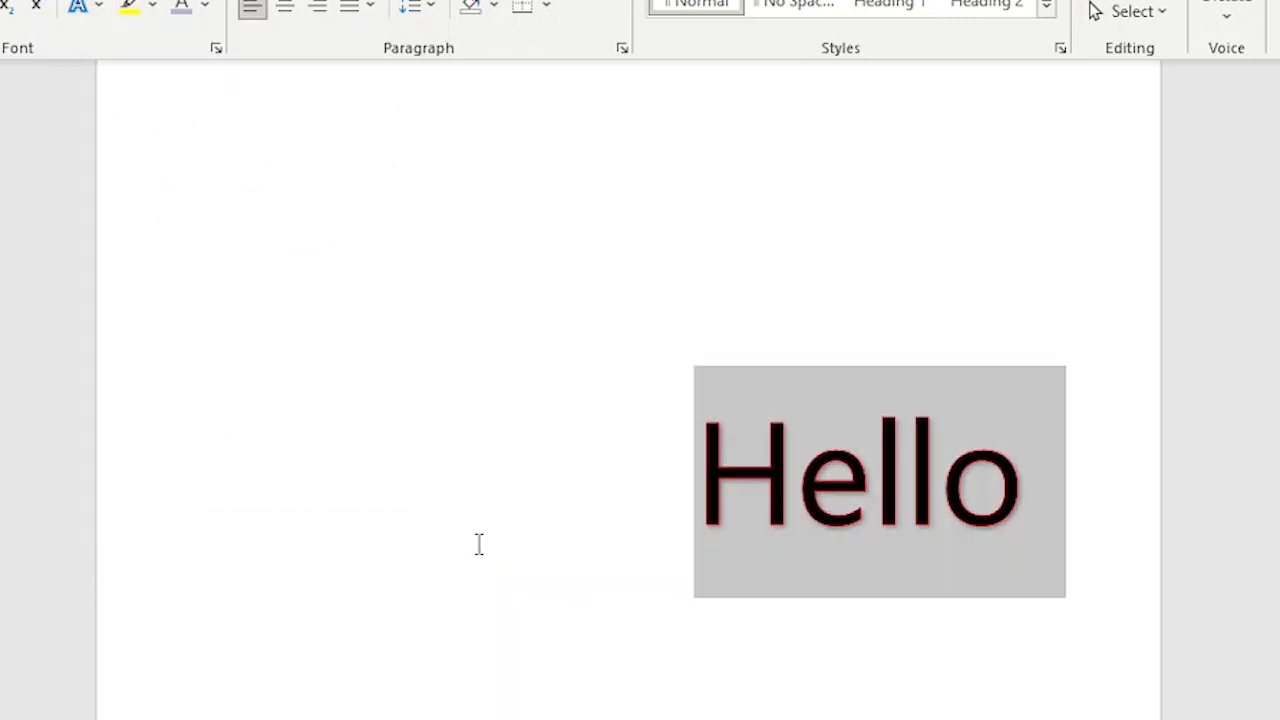
click(972, 614)
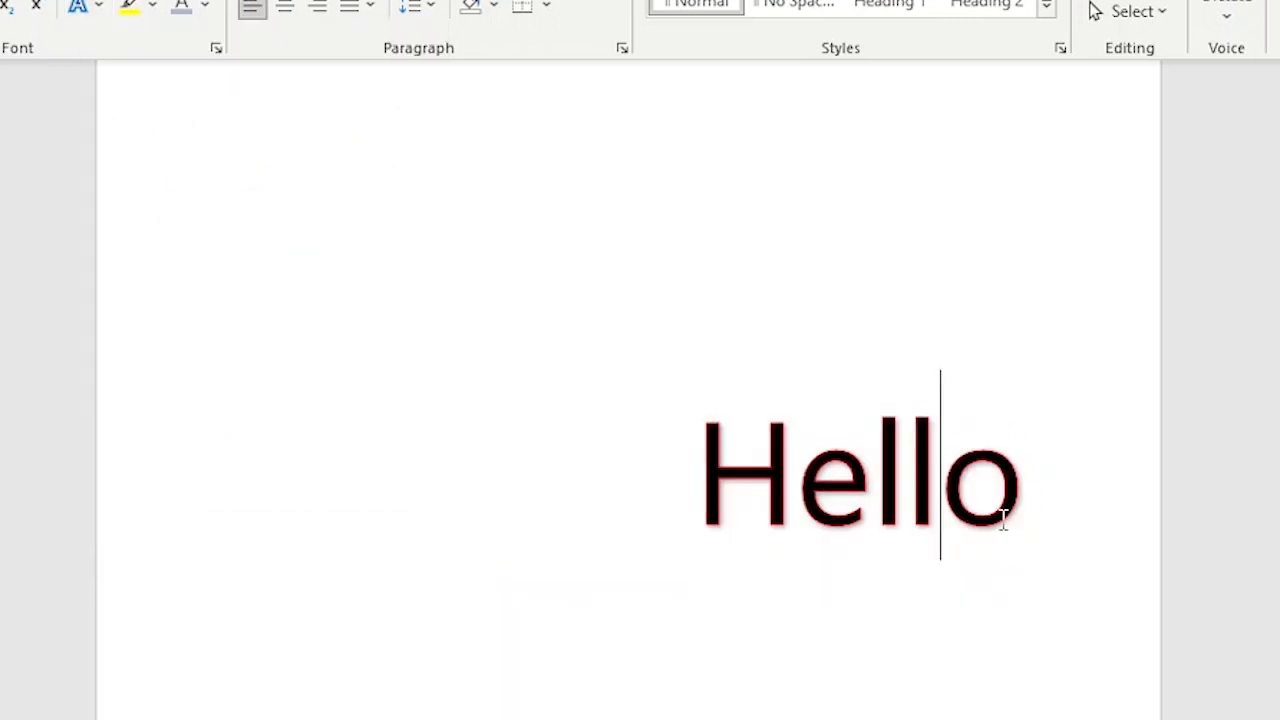
- Set Hello's outline to No Outline, leaving plain black letters
double_click(877, 483)
click(84, 6)
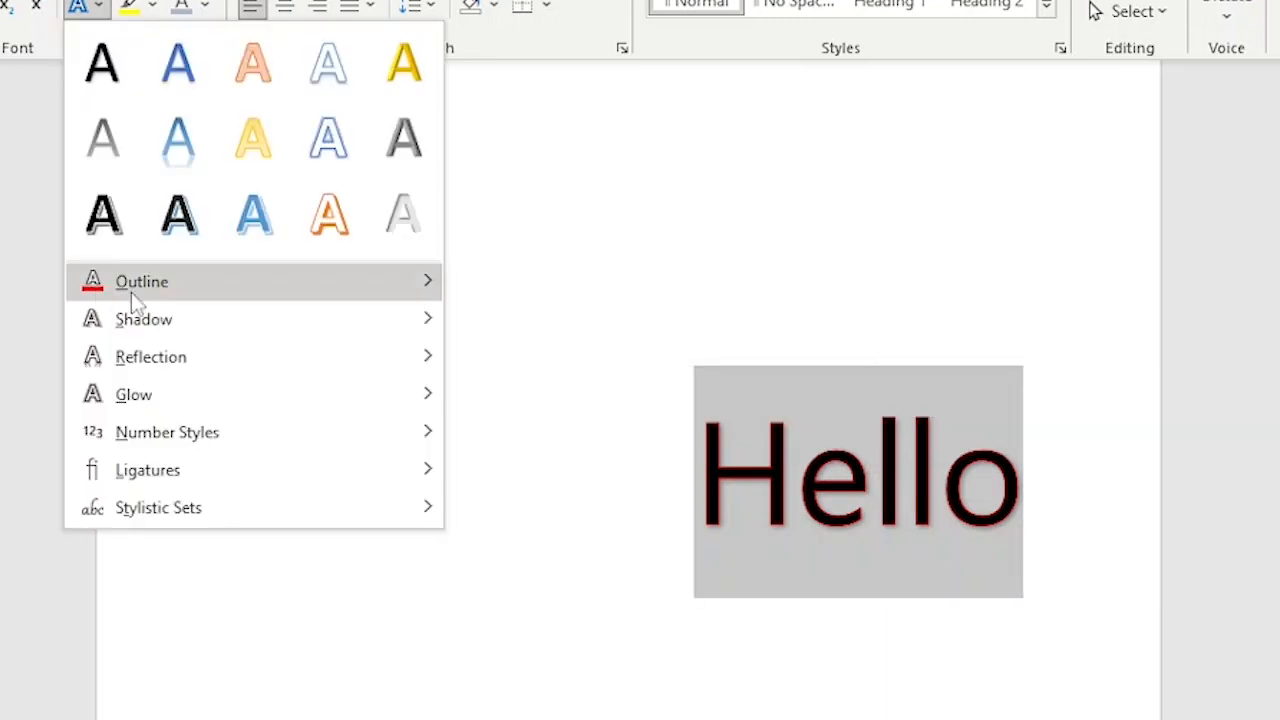
mouse_move(174, 292)
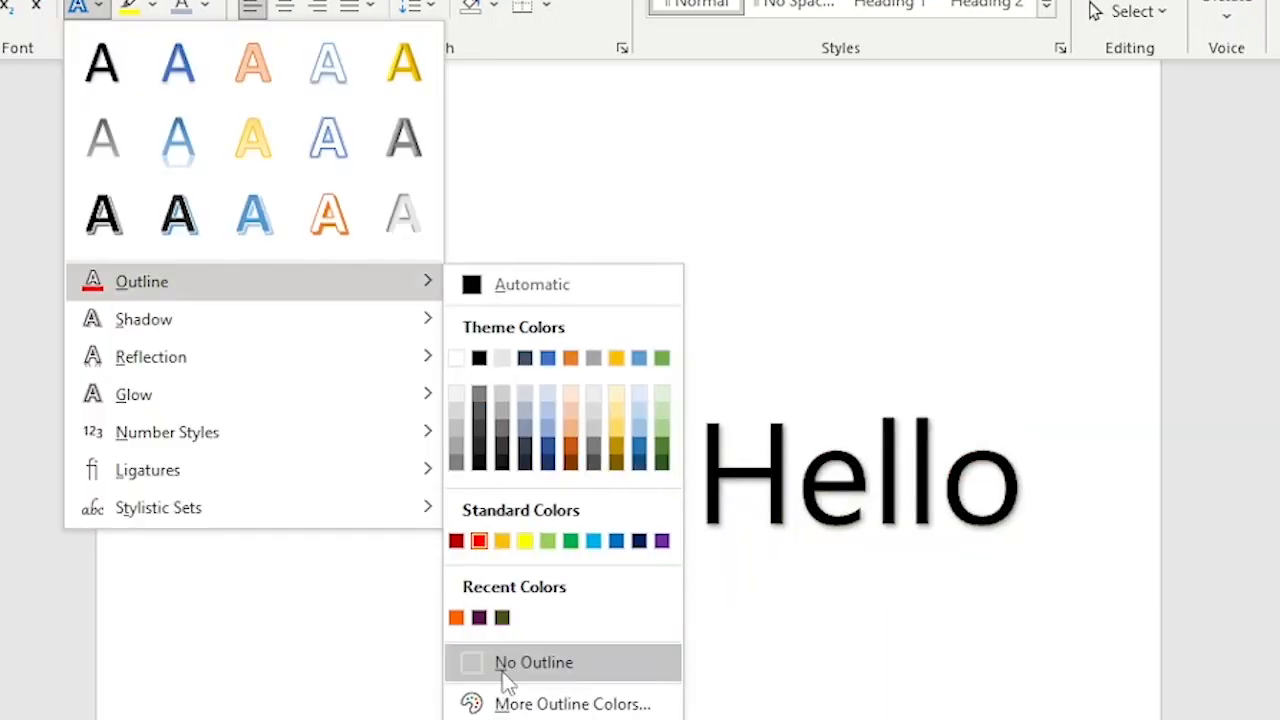
click(506, 664)
click(98, 12)
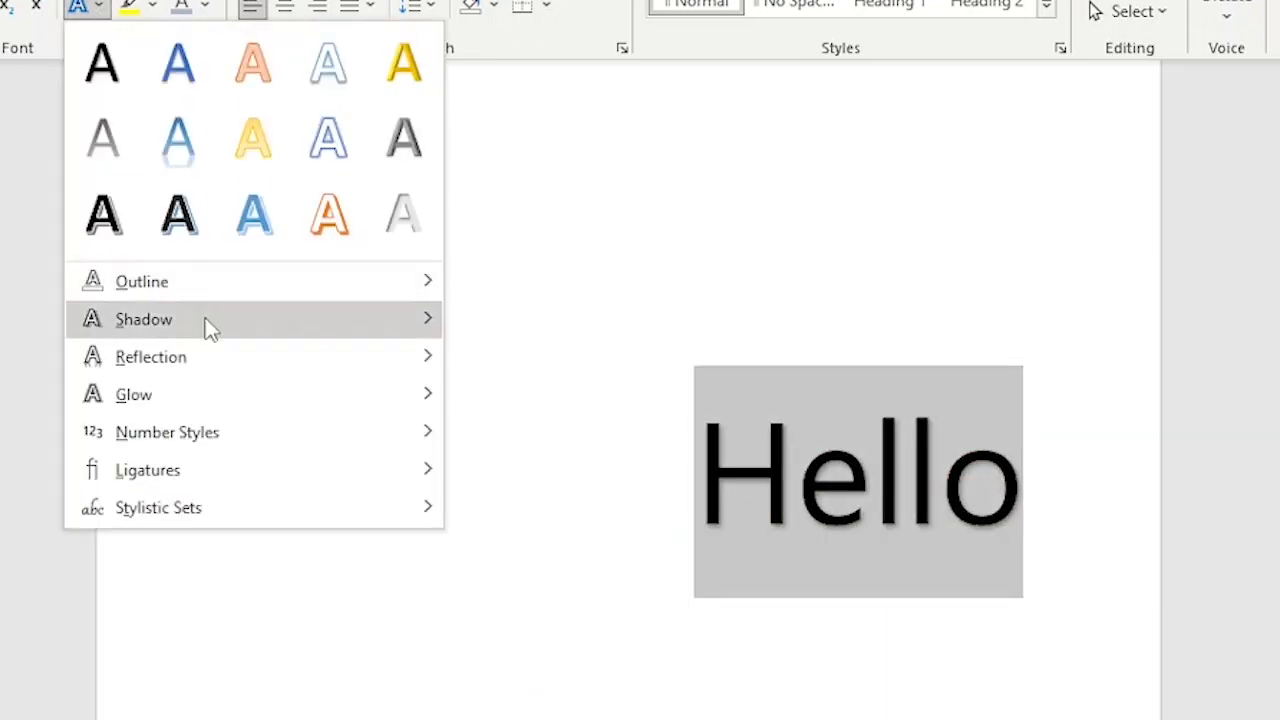
mouse_move(229, 328)
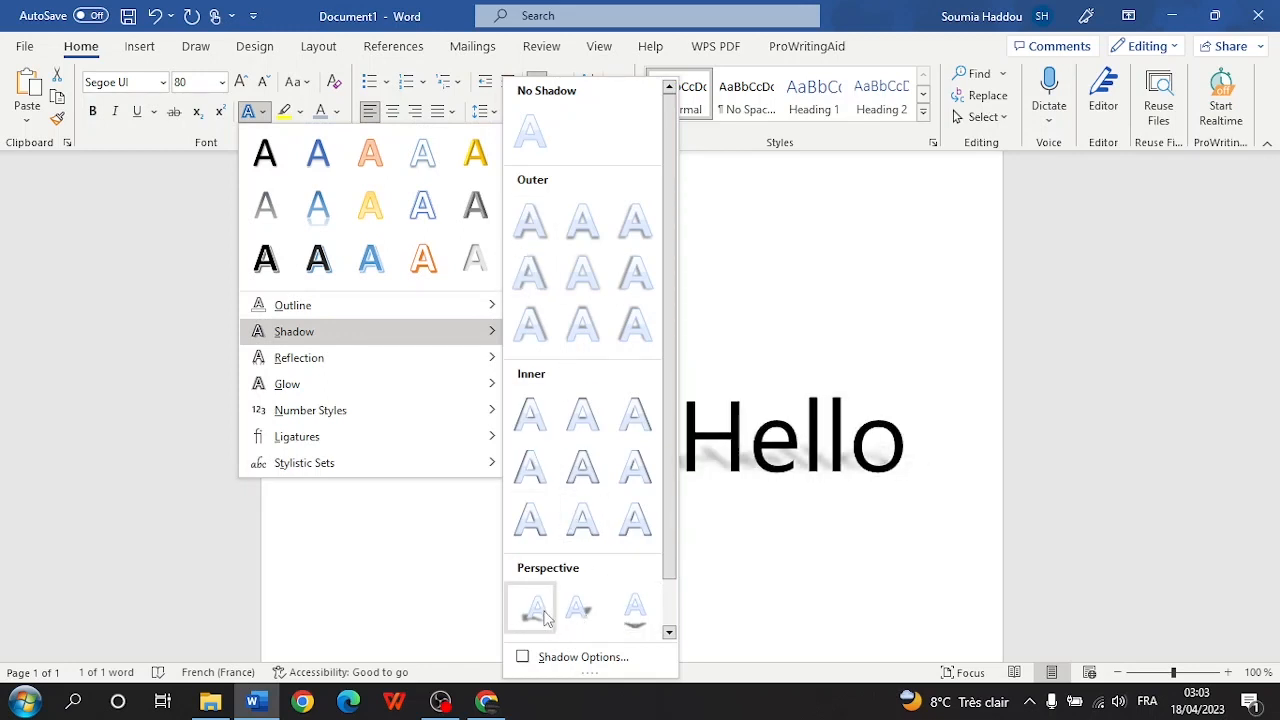
mouse_move(360, 355)
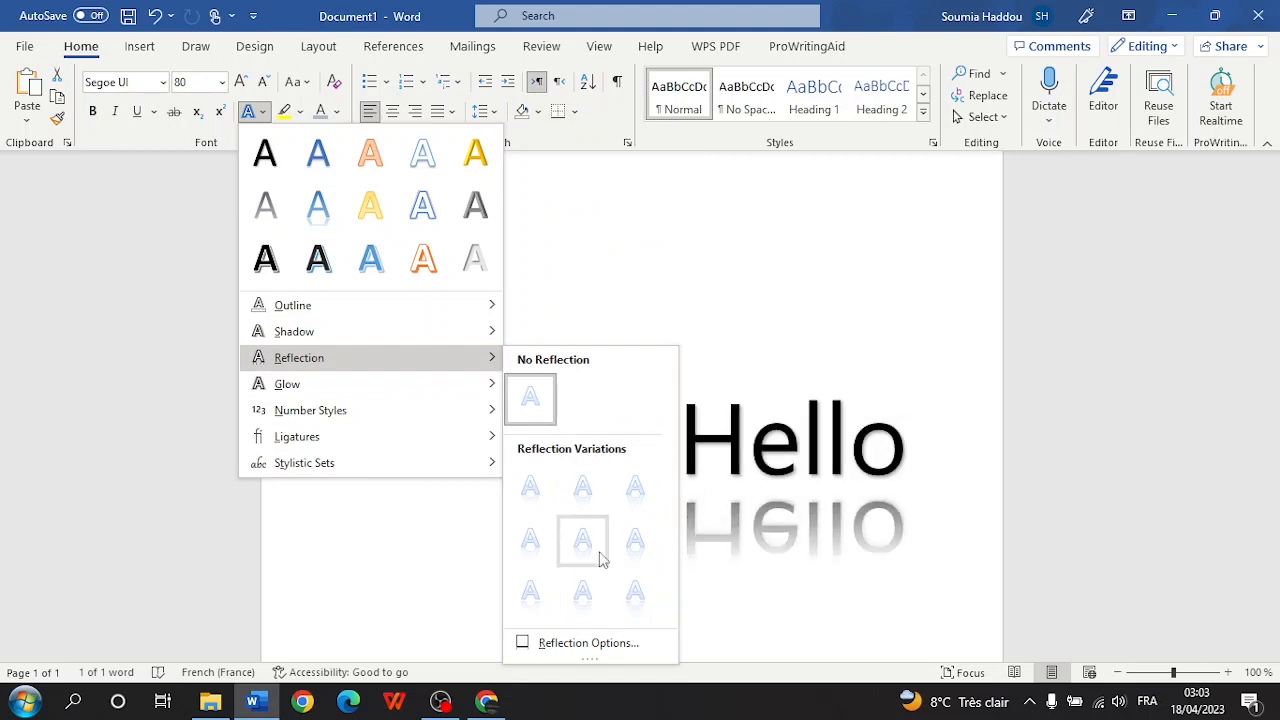
- Open Reflection Options and browse the reflection presets without choosing one
click(572, 645)
click(1226, 308)
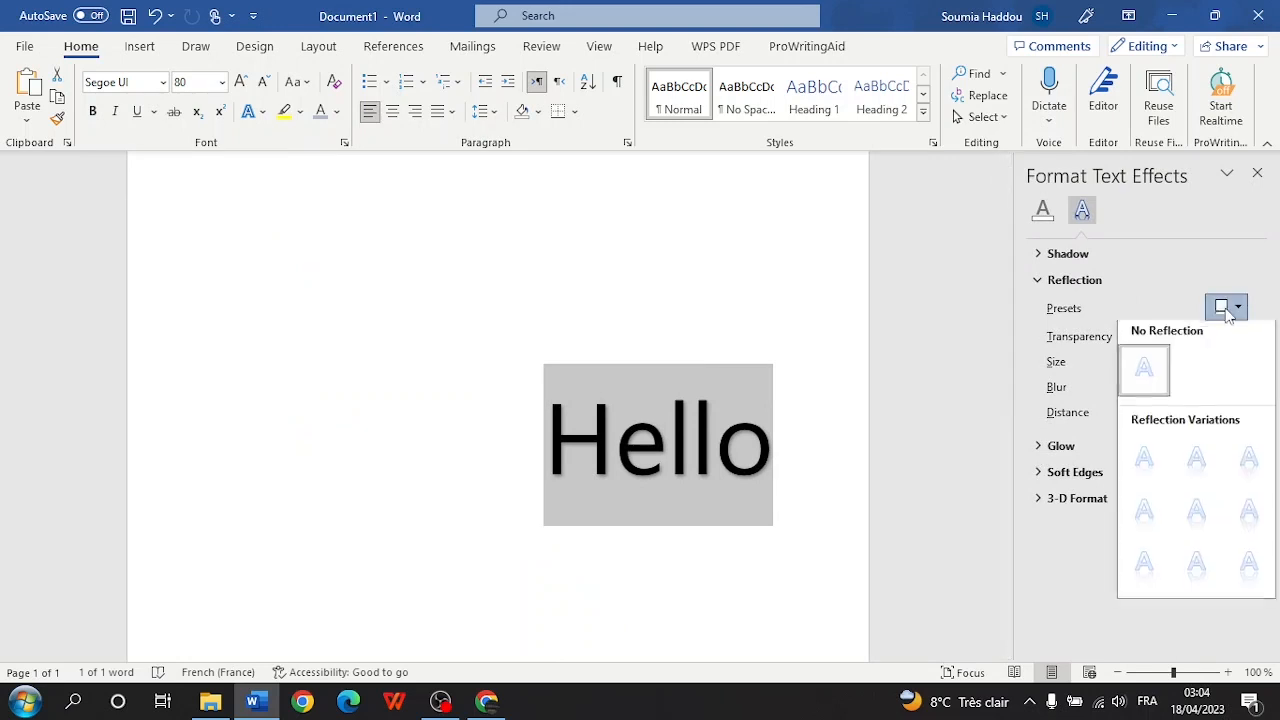
click(1071, 583)
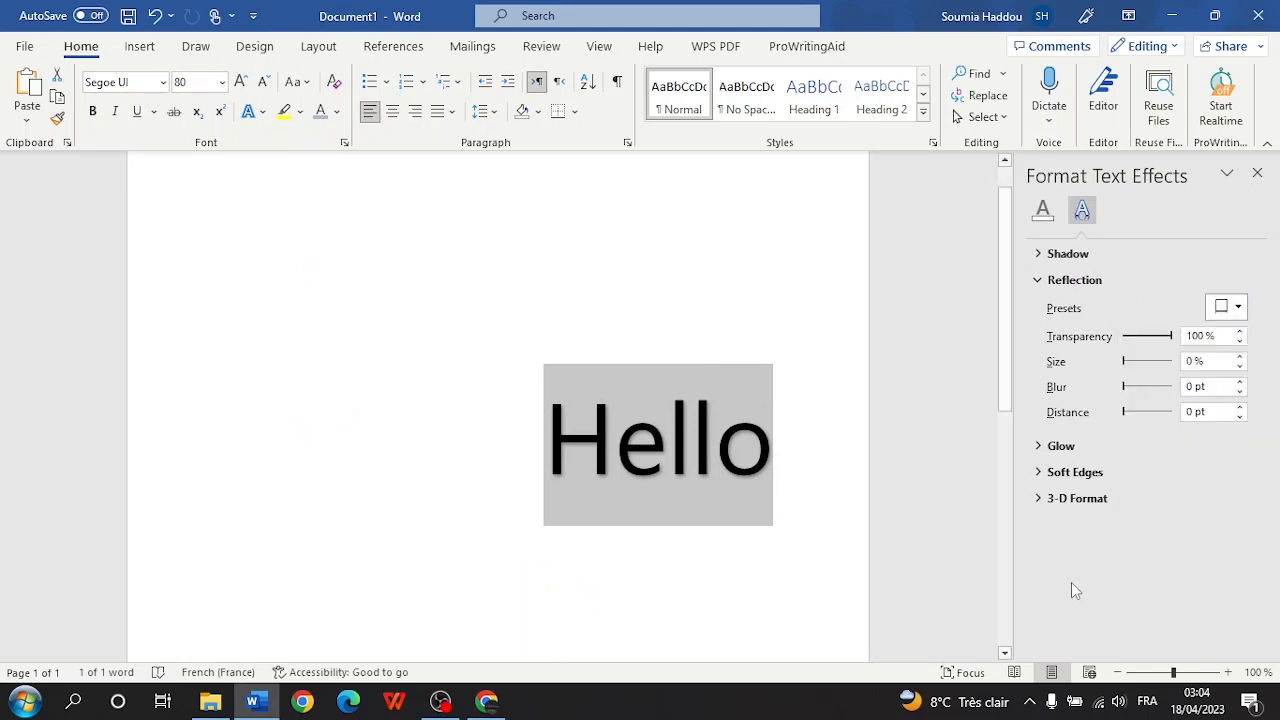
click(256, 112)
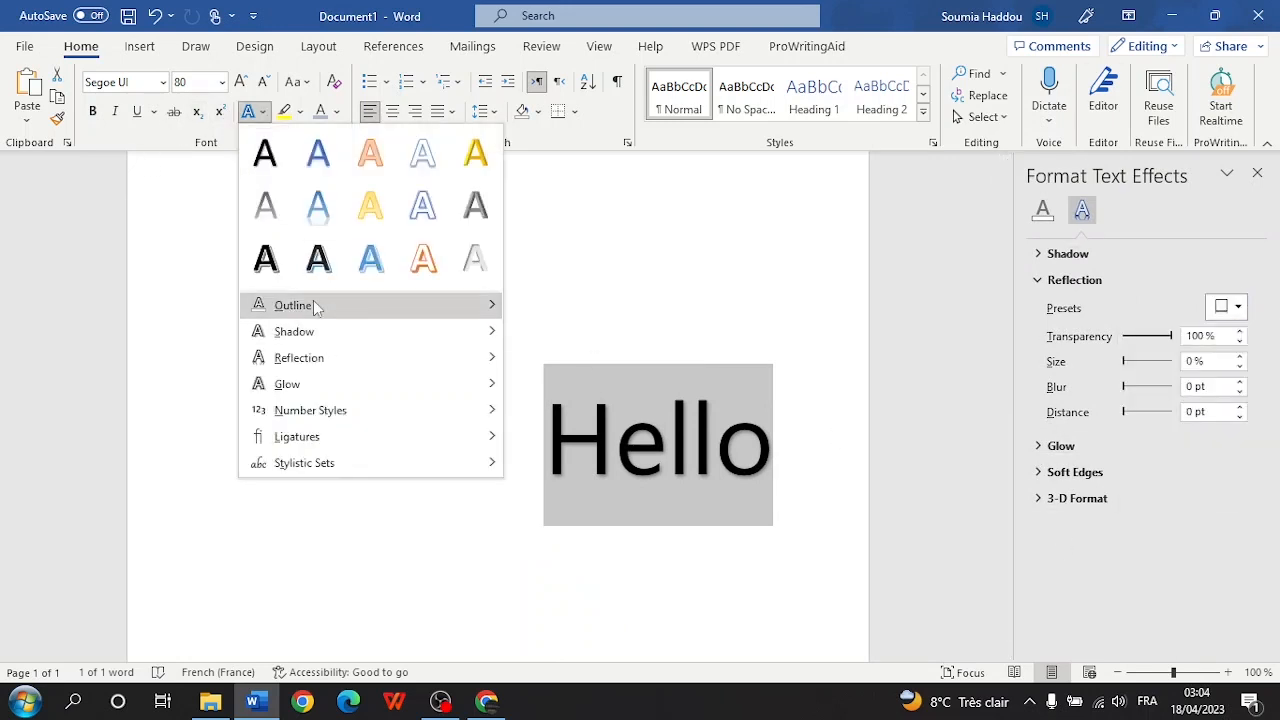
mouse_move(314, 306)
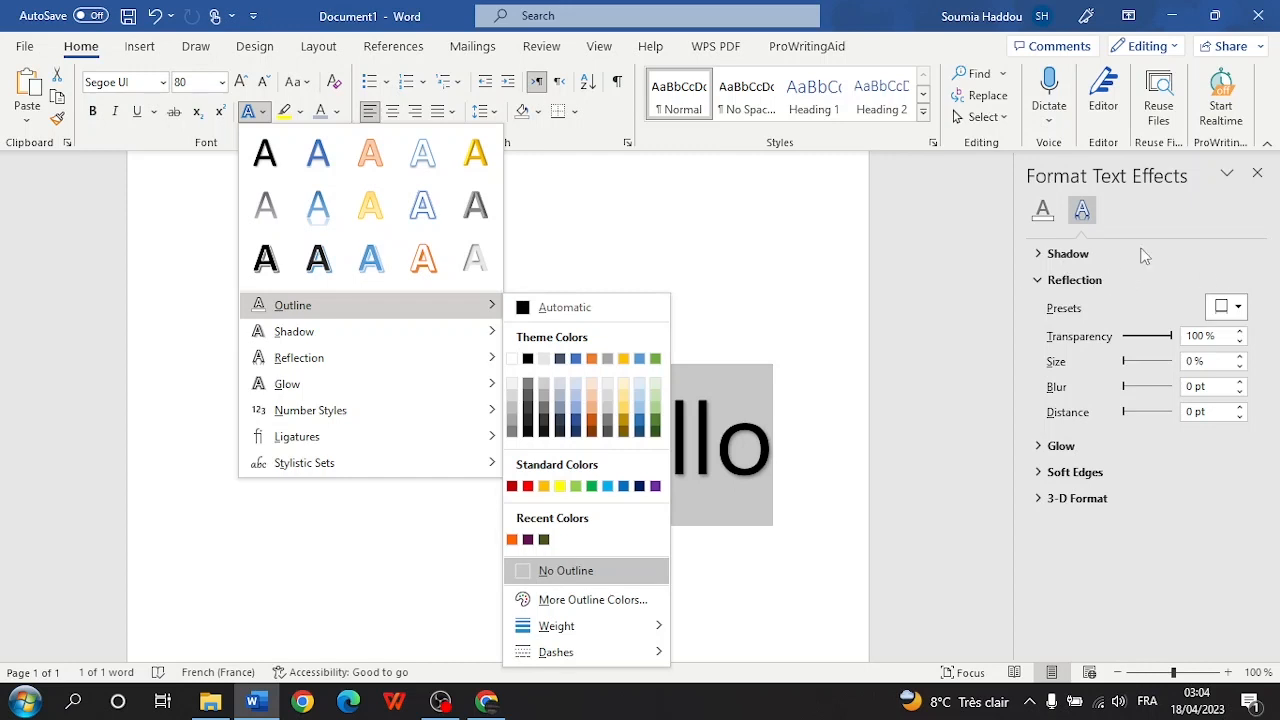
mouse_move(325, 370)
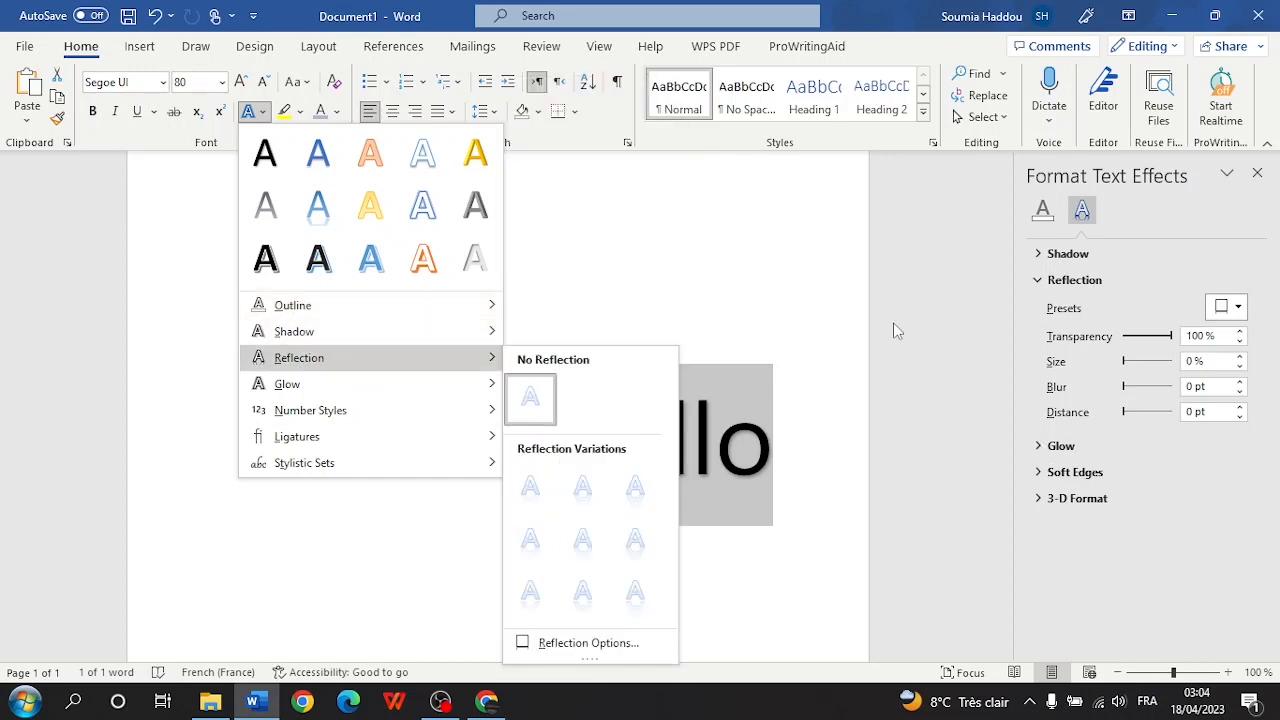
click(1024, 396)
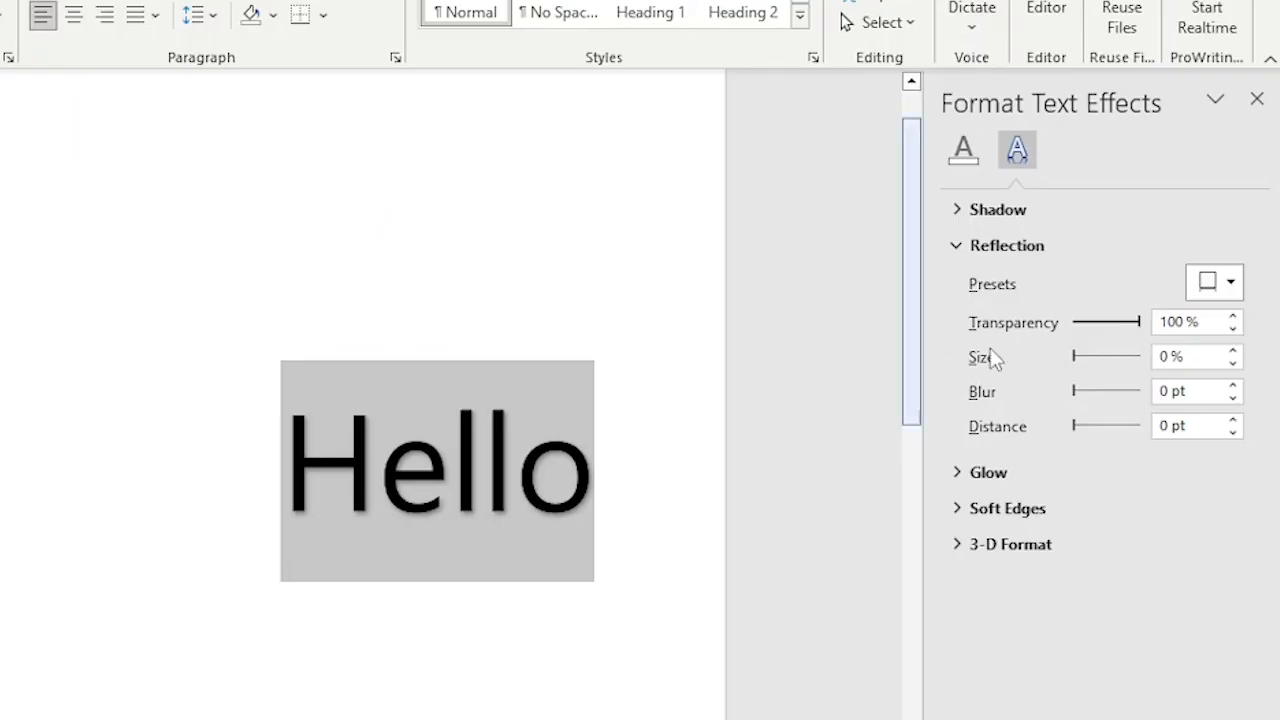
- Apply a reflection preset with 0% transparency, 100% size, 4 pt blur and 5 pt distance
click(1230, 283)
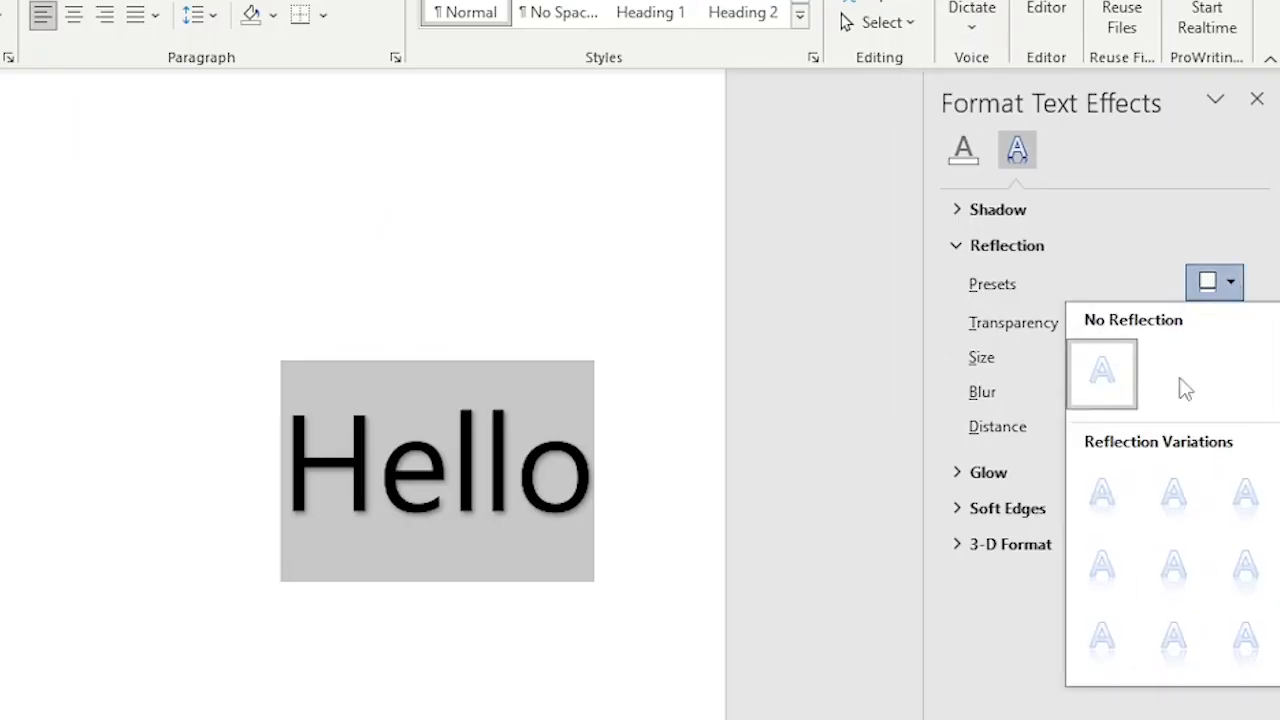
click(1245, 640)
drag(1089, 326, 1128, 328)
drag(1129, 356, 1078, 398)
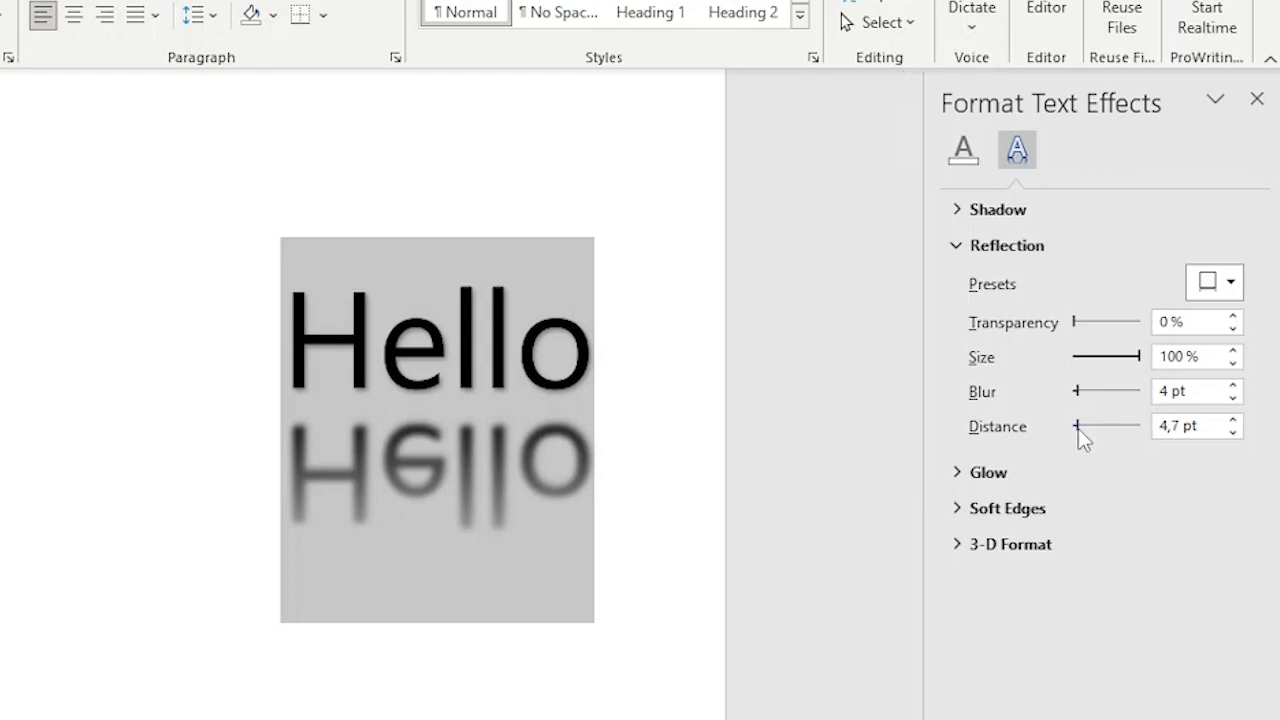
mouse_move(1078, 426)
mouse_down()
mouse_move(1108, 438)
mouse_move(1062, 426)
mouse_move(1080, 436)
mouse_up()
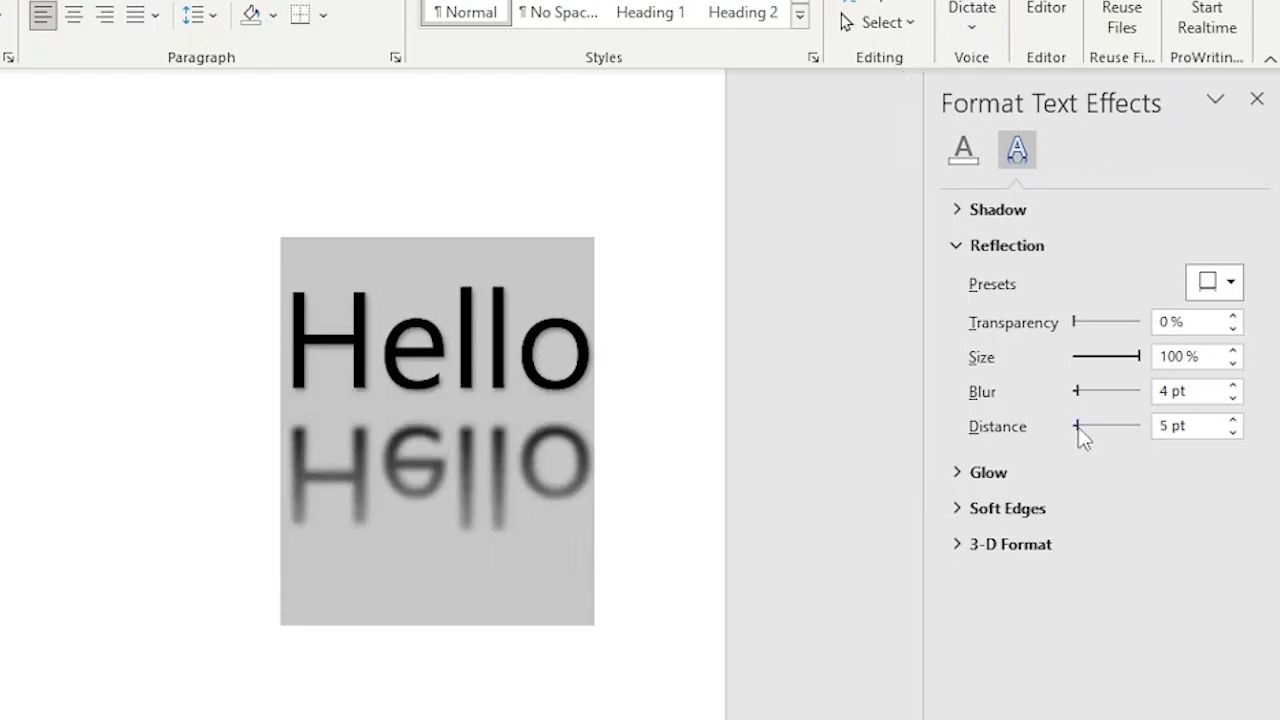
- Try perspective shadow presets on Hello, making the shadow fully opaque with no blur
click(957, 210)
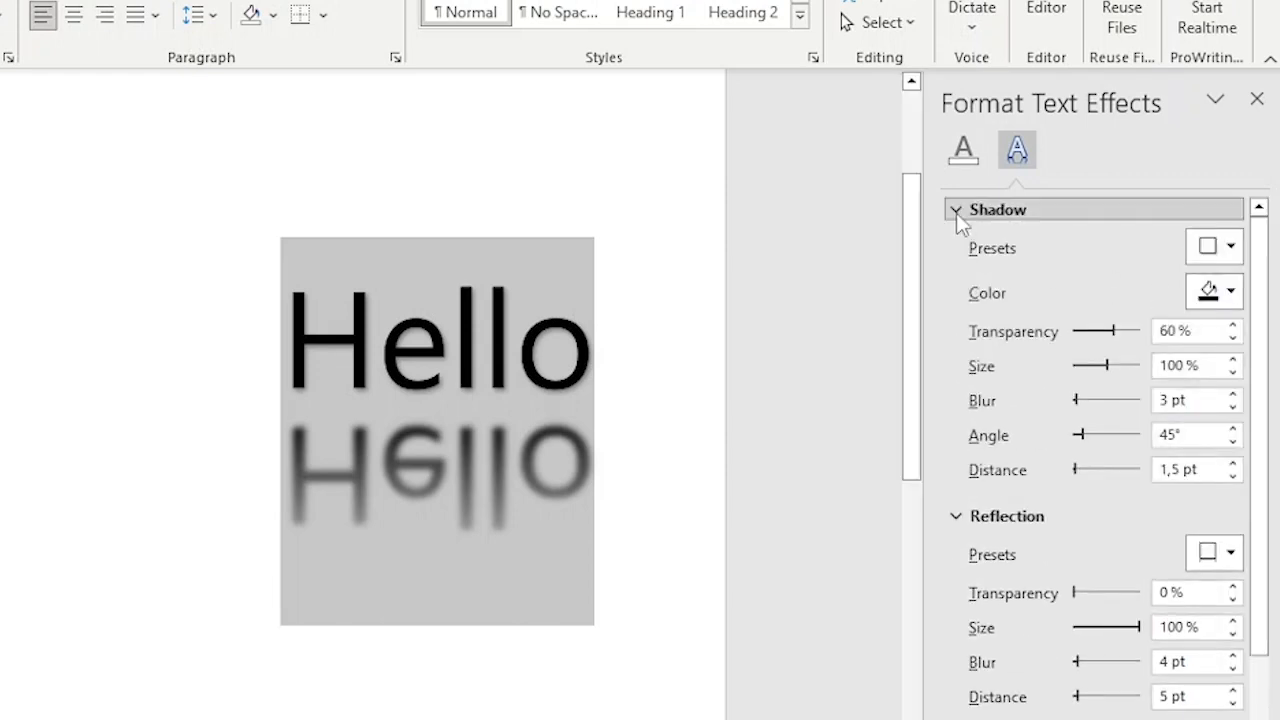
click(1214, 246)
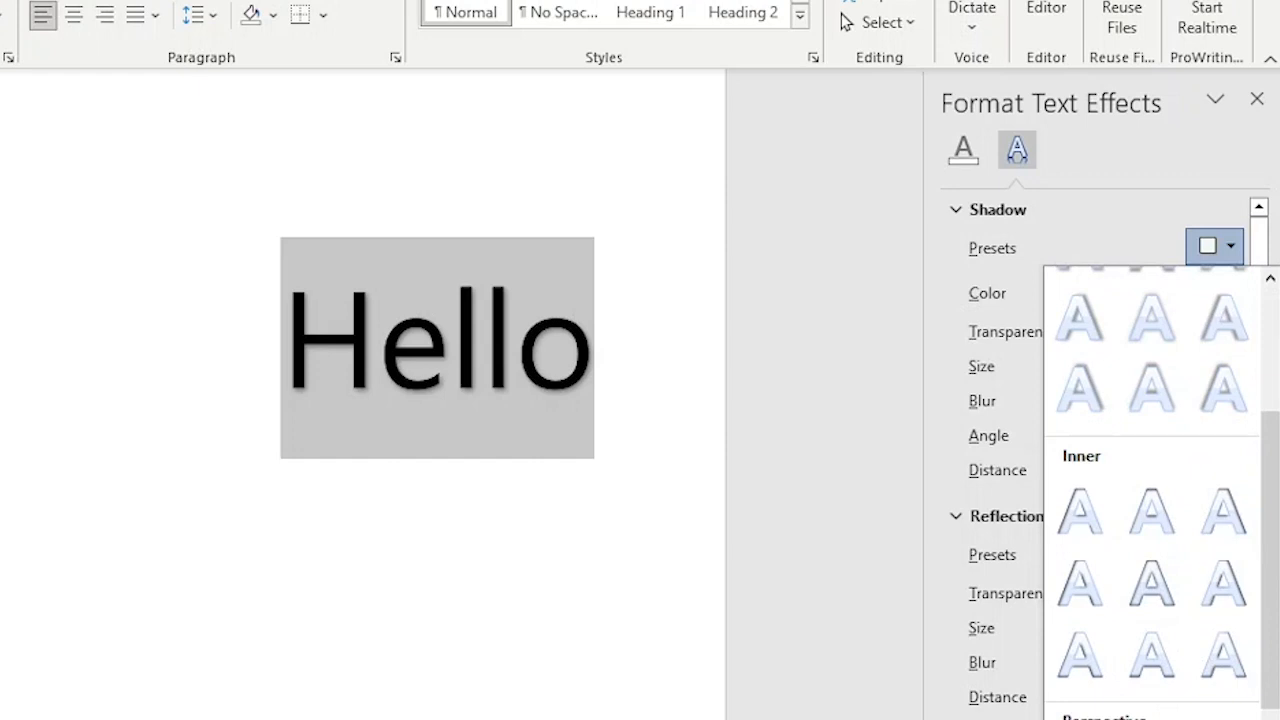
click(1152, 719)
click(1229, 256)
click(1224, 719)
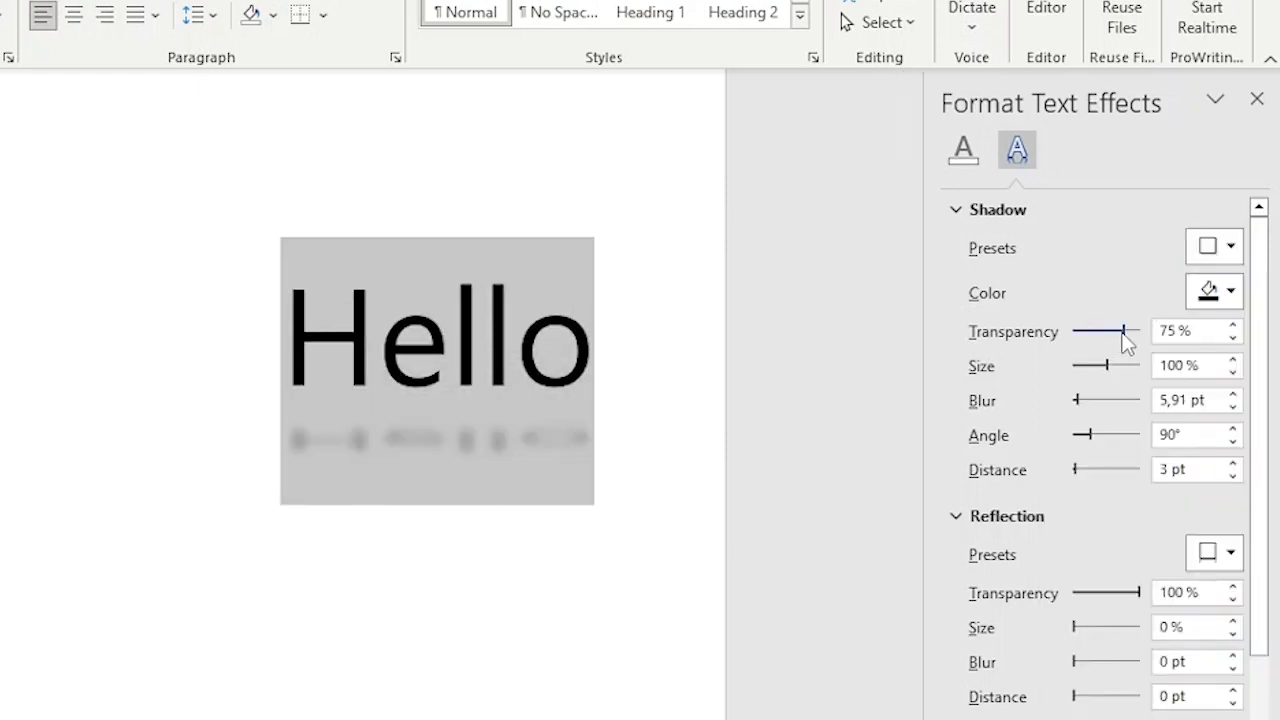
drag(1122, 331, 1089, 377)
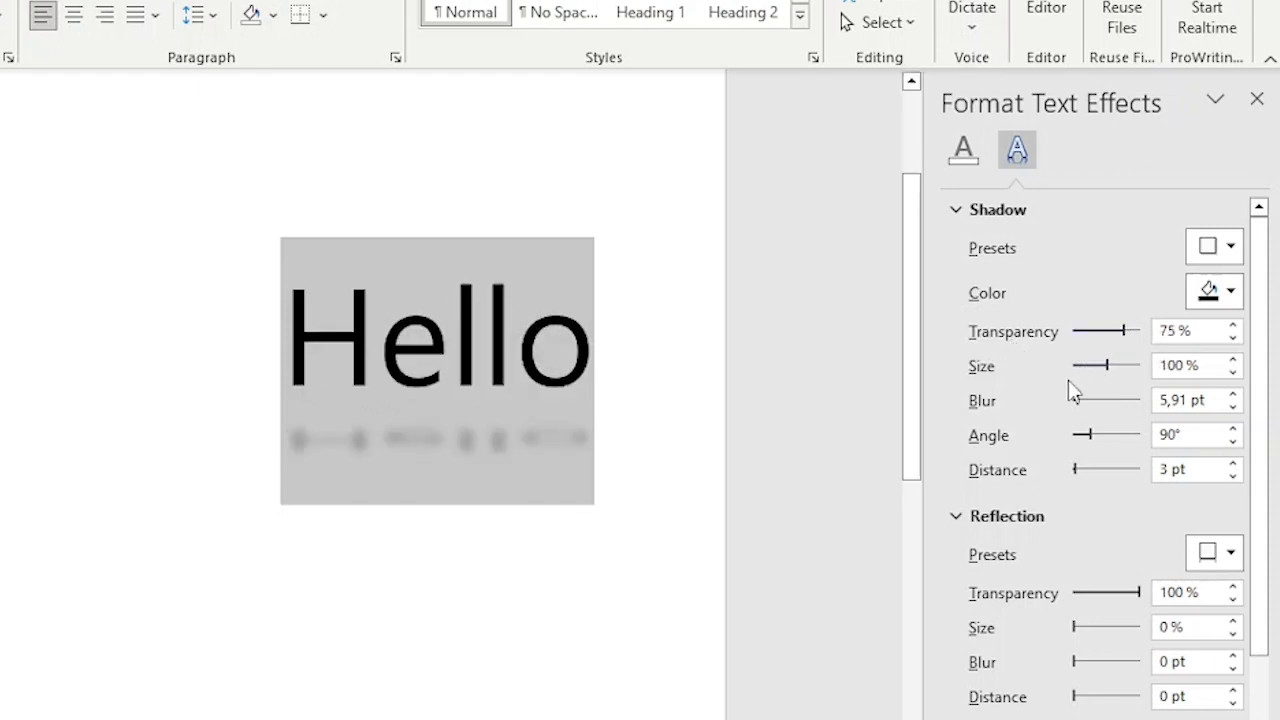
drag(1076, 399, 1077, 470)
- Switch Hello's shadow to No Shadow and collapse the Shadow settings
click(1197, 248)
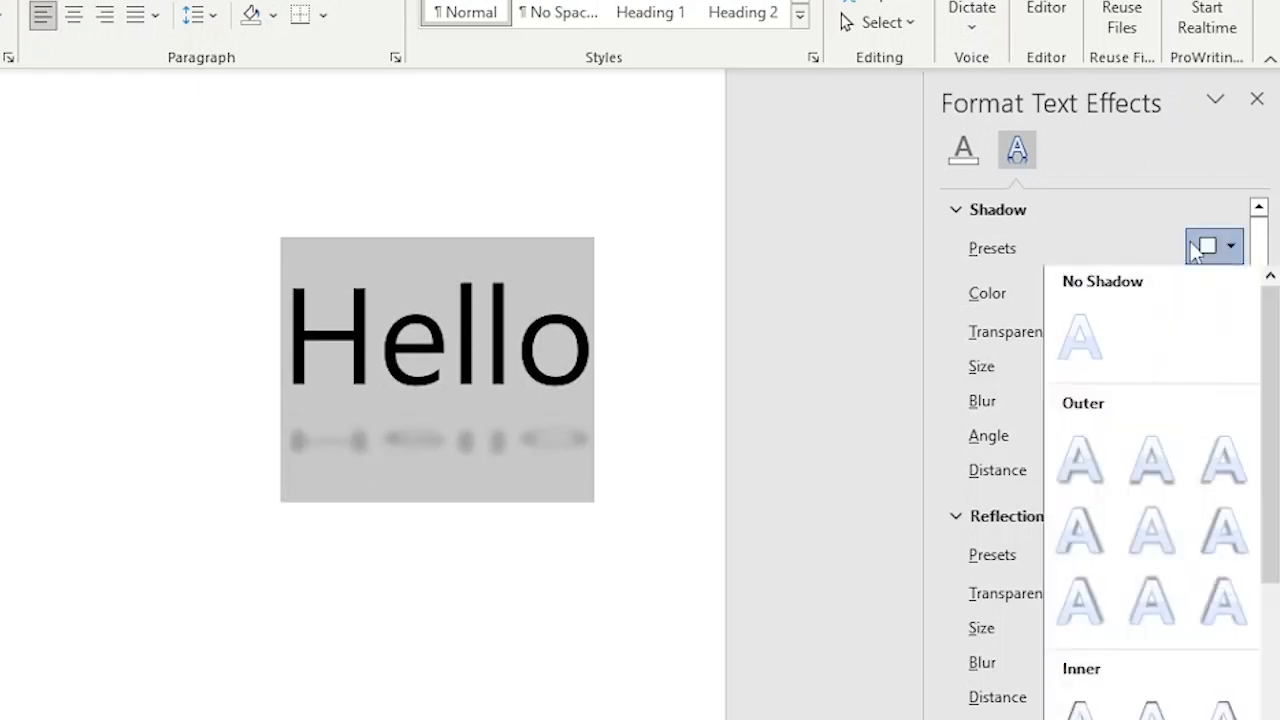
click(1085, 340)
click(985, 212)
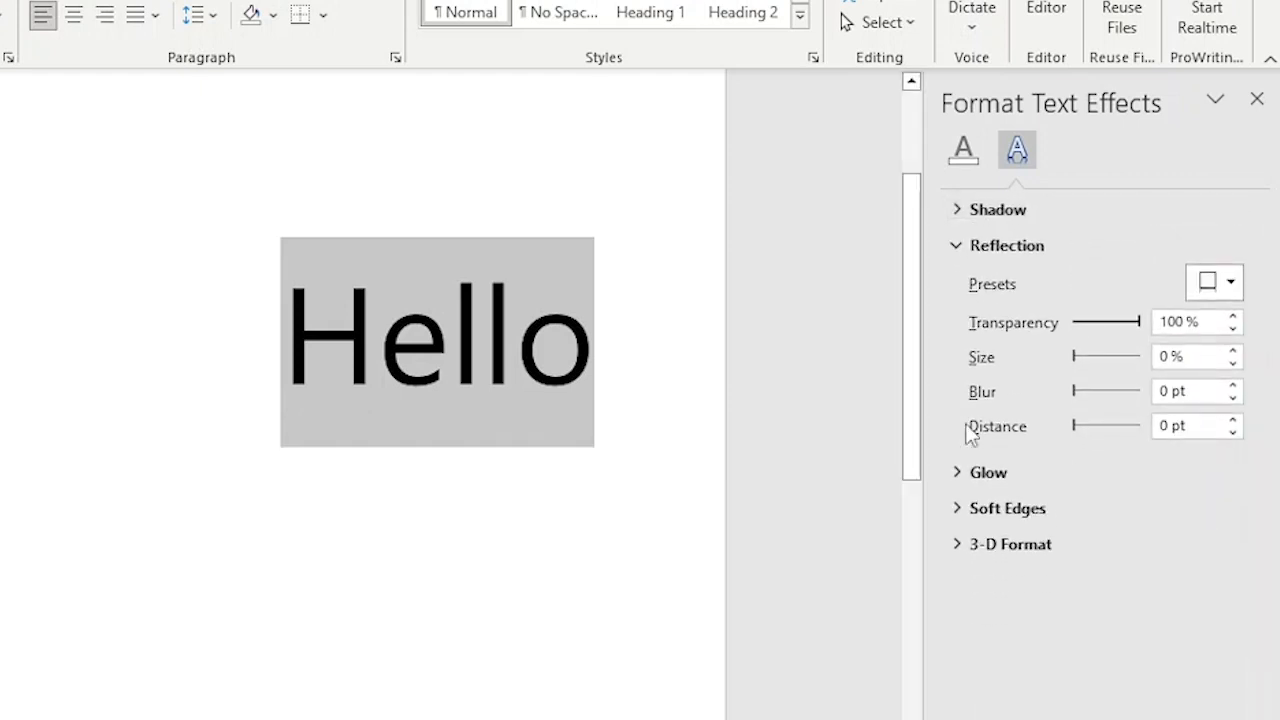
- Try orange and then yellow glow presets on Hello
click(988, 472)
click(1214, 508)
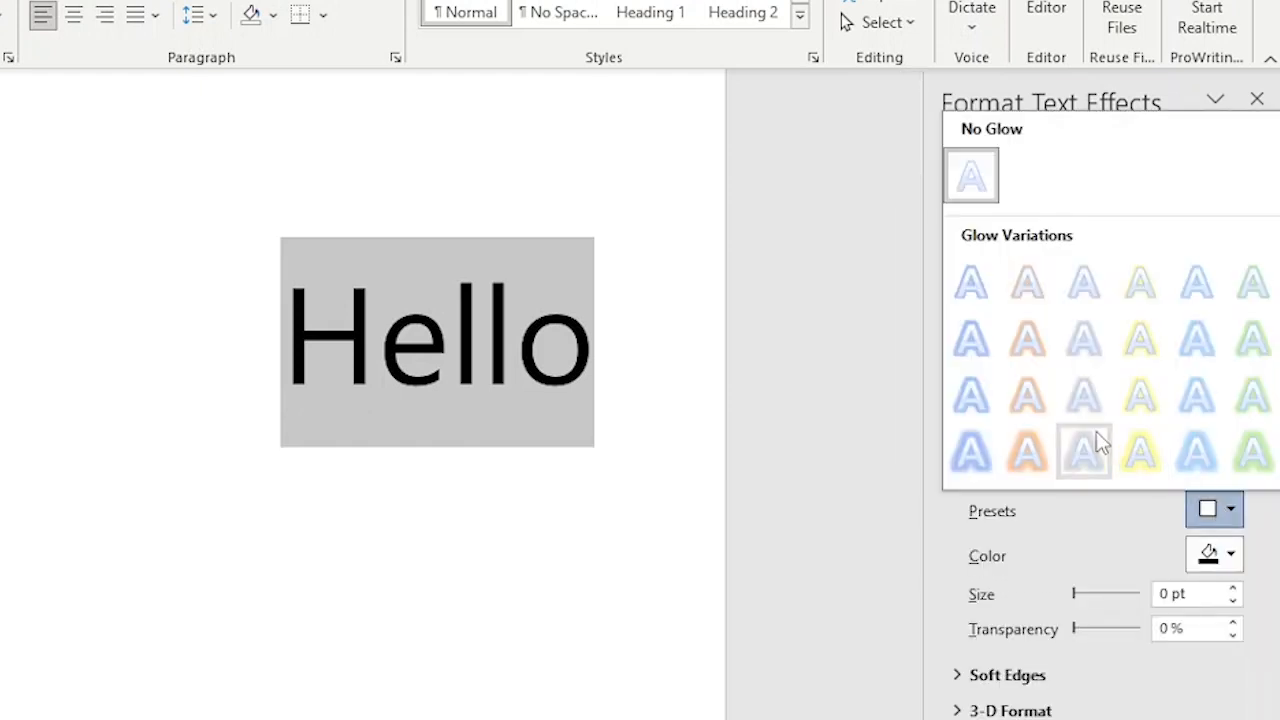
click(1041, 459)
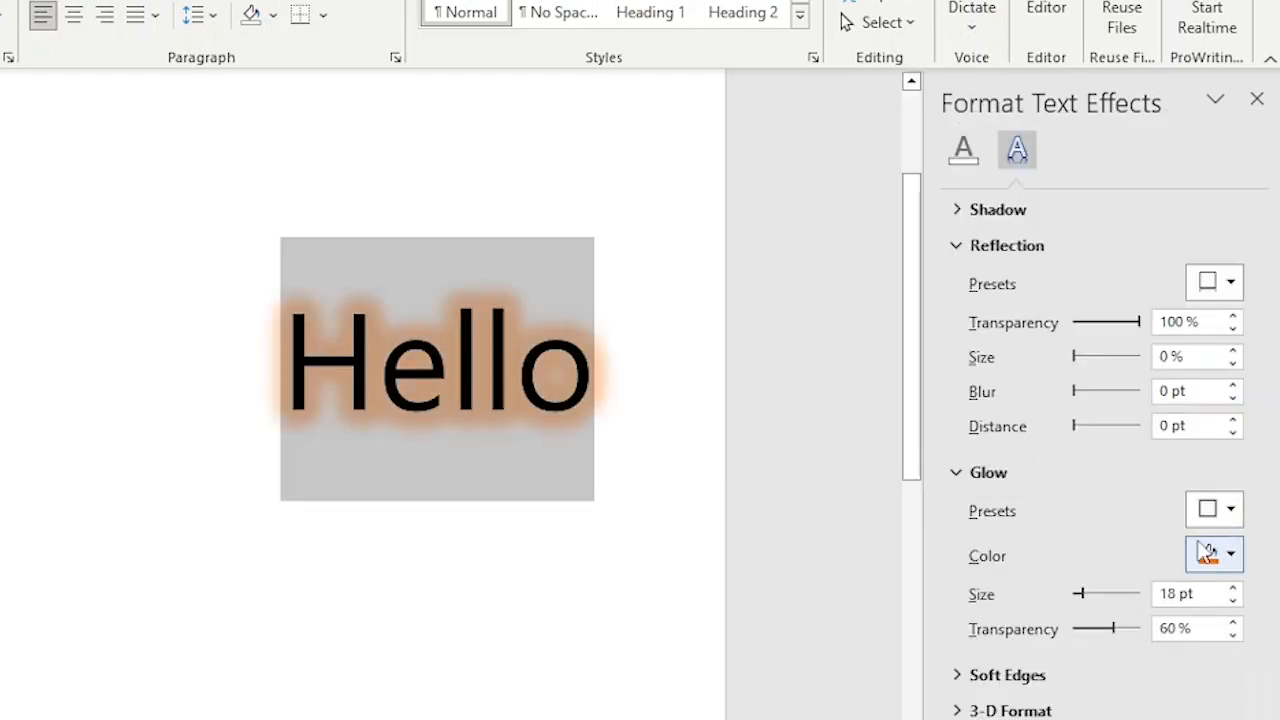
click(1214, 508)
click(1030, 290)
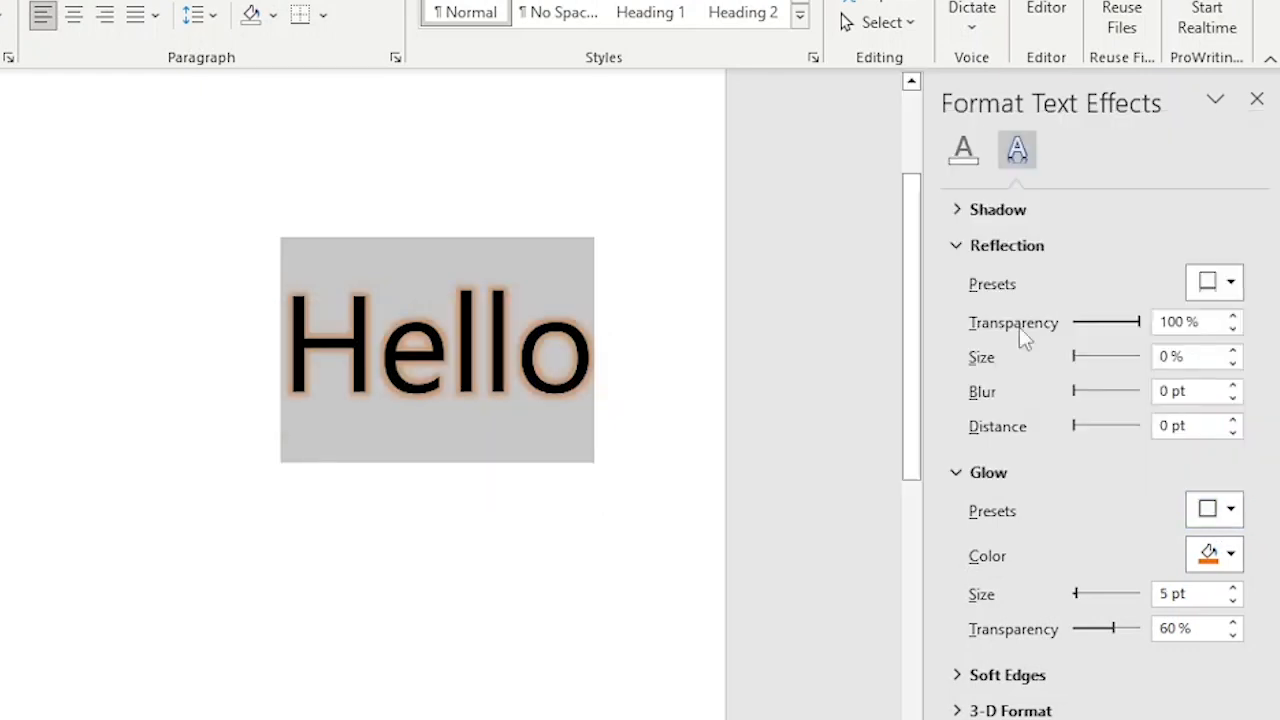
click(1206, 511)
click(1137, 451)
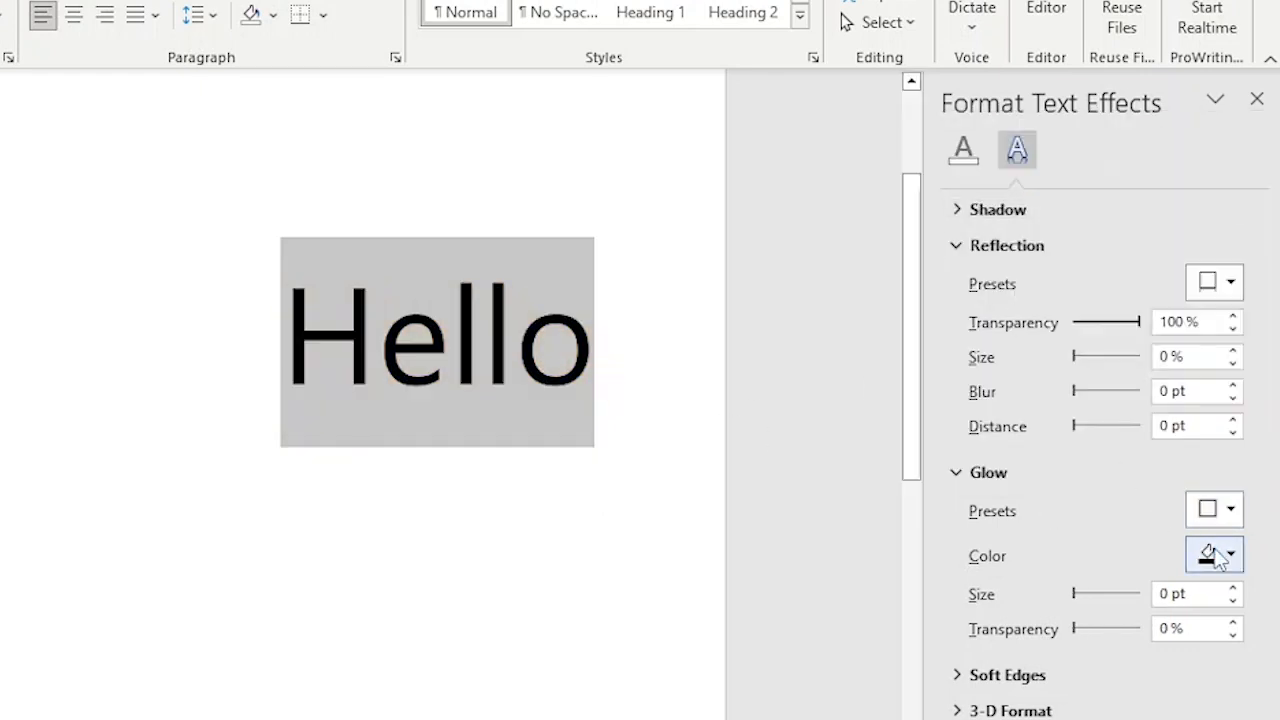
- Adjust the glow colour and set the glow to 6 pt size with 44% transparency
click(1214, 555)
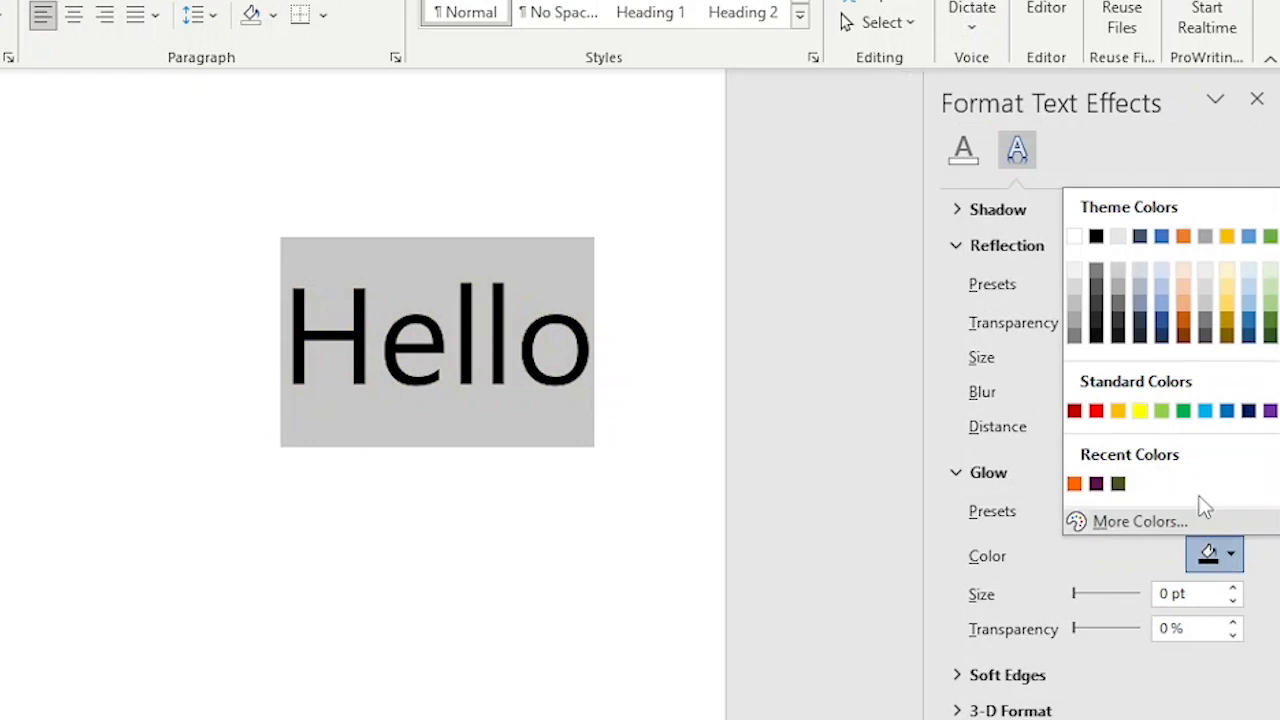
click(1073, 237)
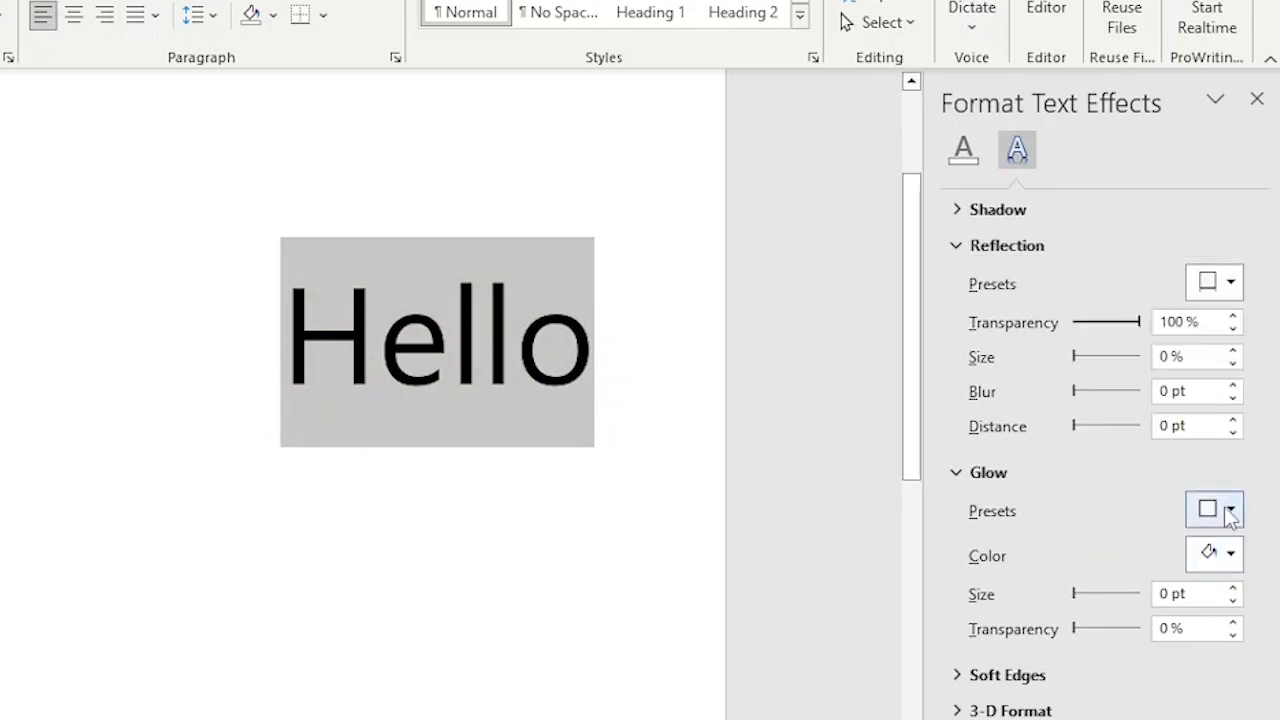
click(1214, 510)
click(1230, 560)
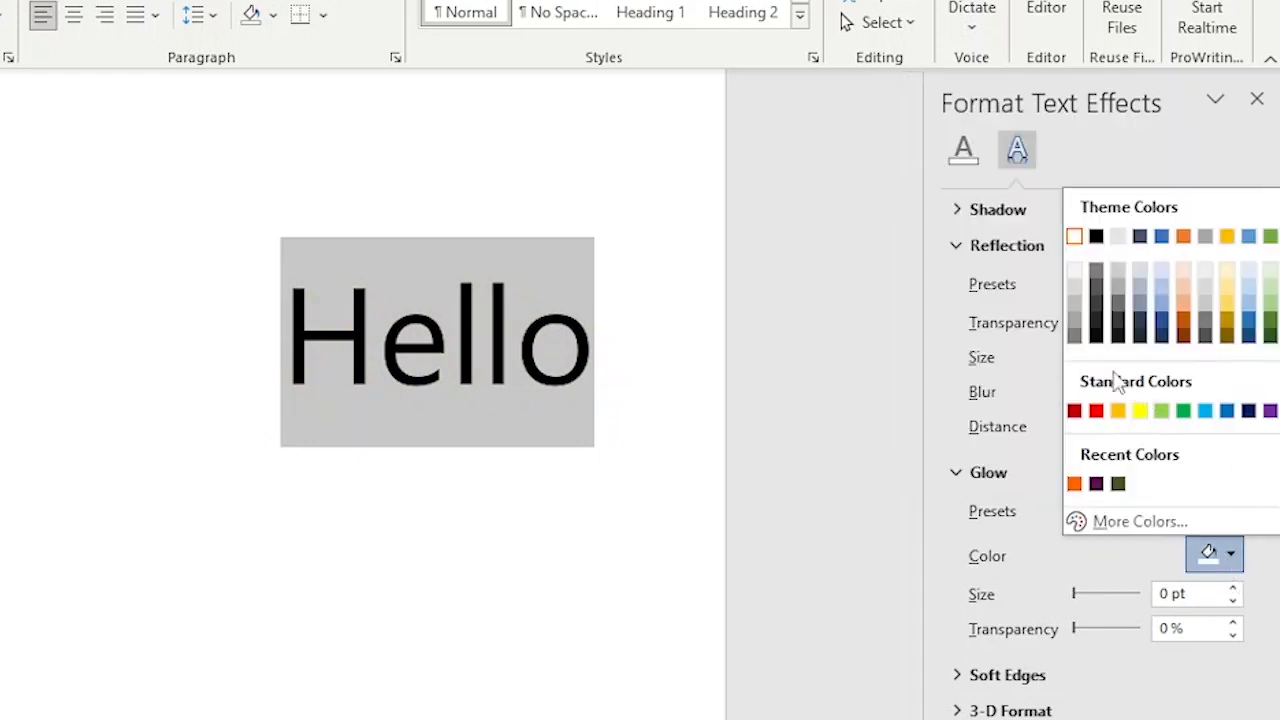
click(1076, 340)
drag(1085, 594, 1116, 629)
click(680, 390)
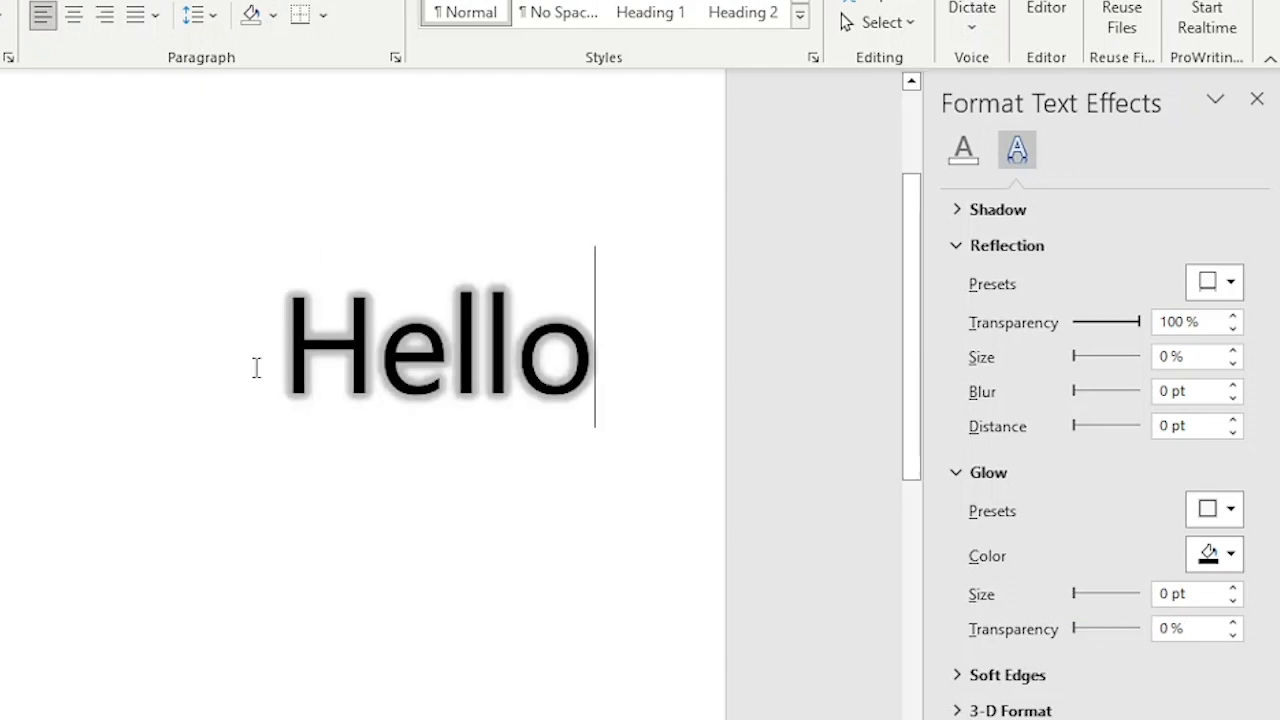
- Make the page background black through Design > Page Color
double_click(332, 371)
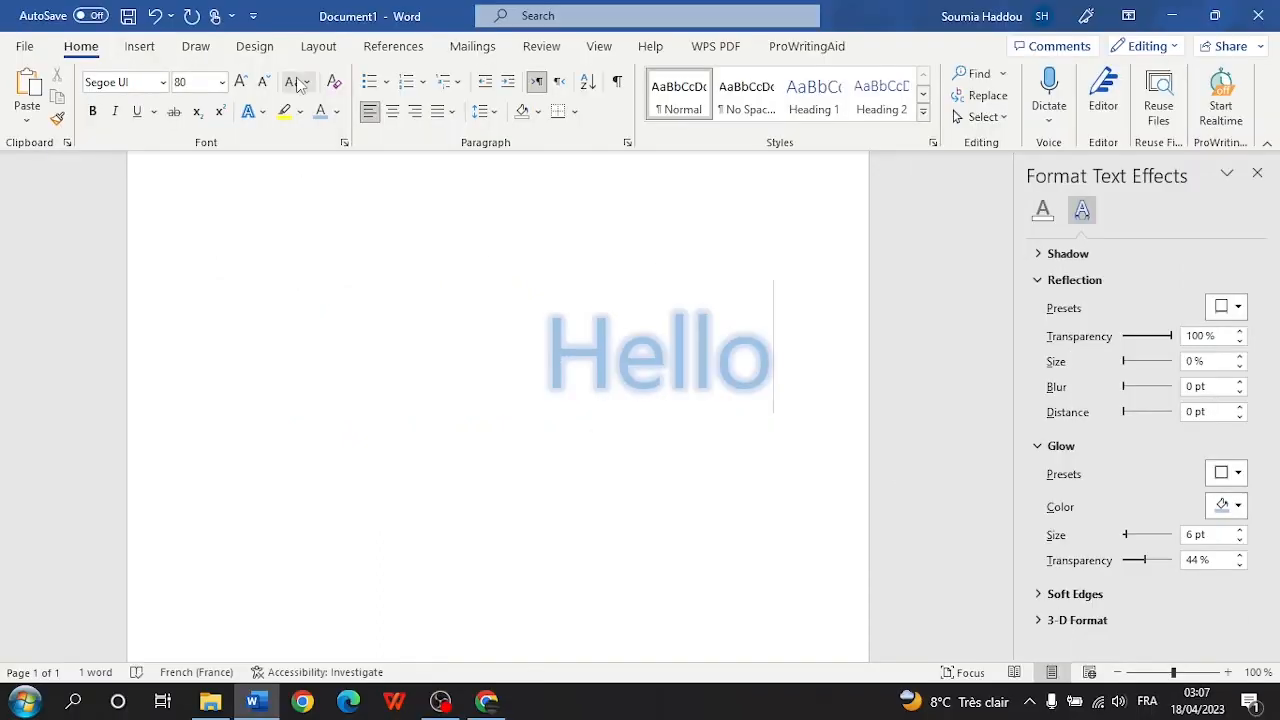
click(254, 46)
click(1117, 115)
click(1122, 165)
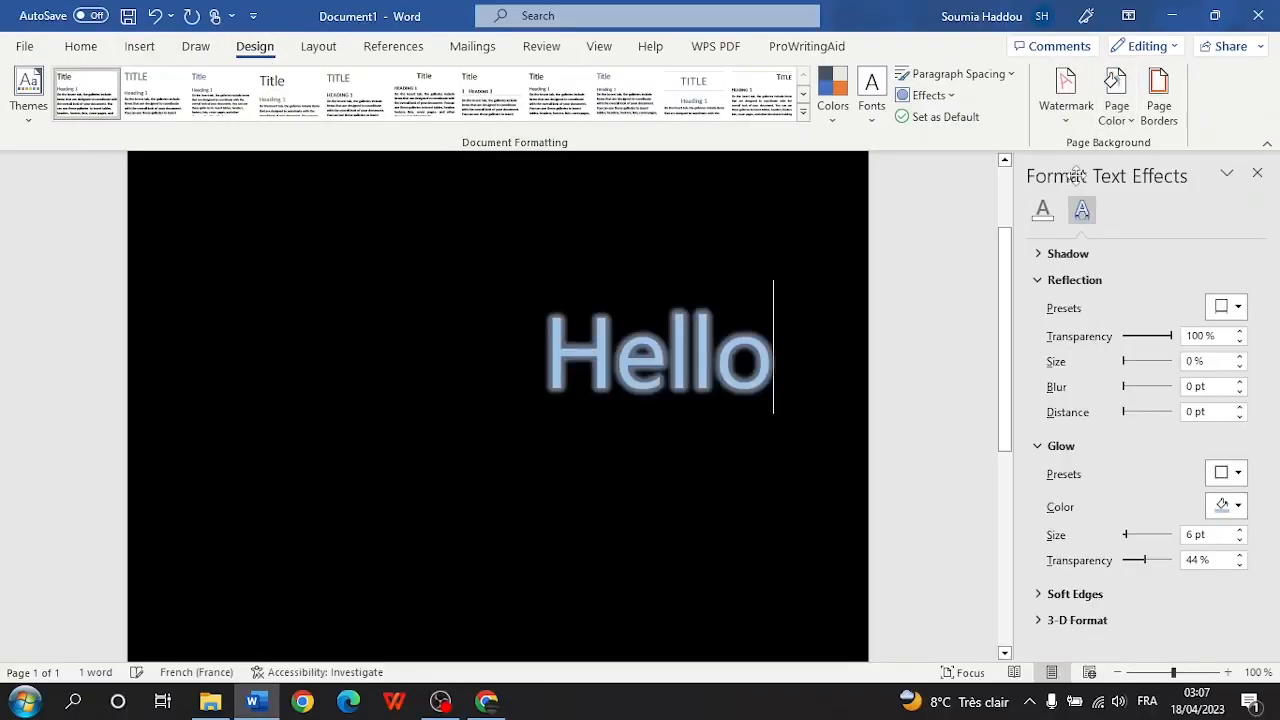
double_click(774, 342)
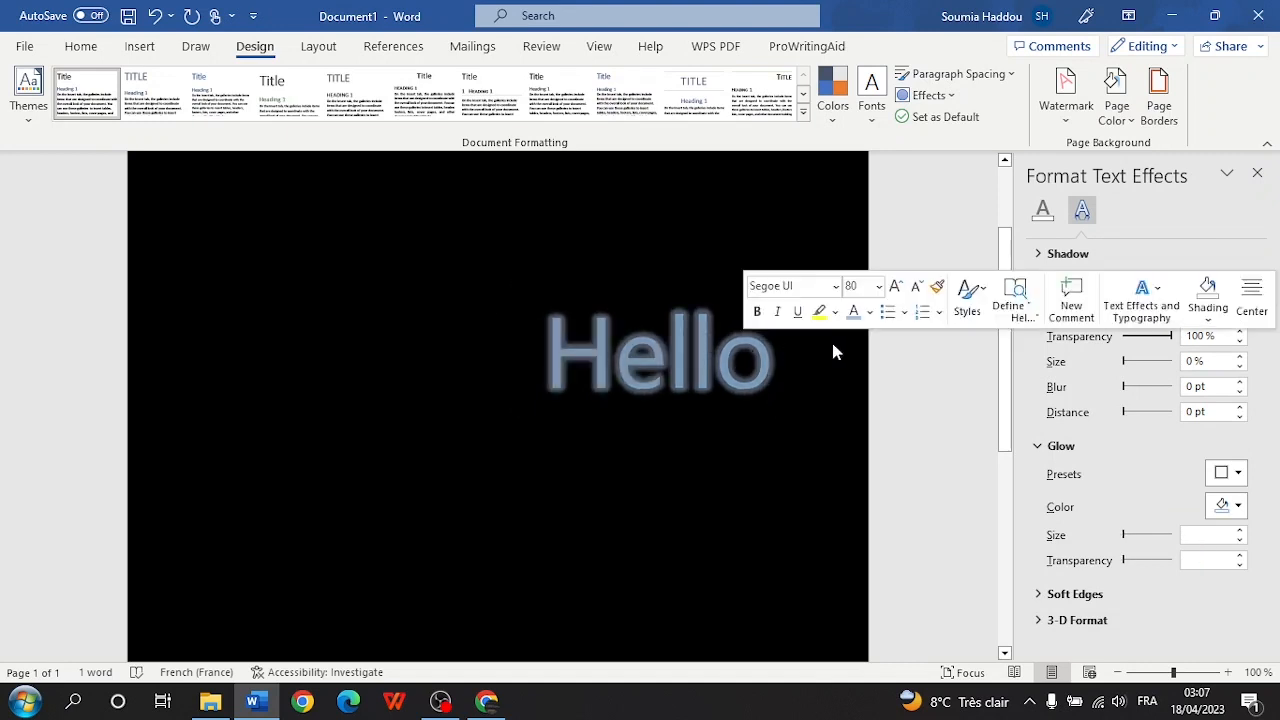